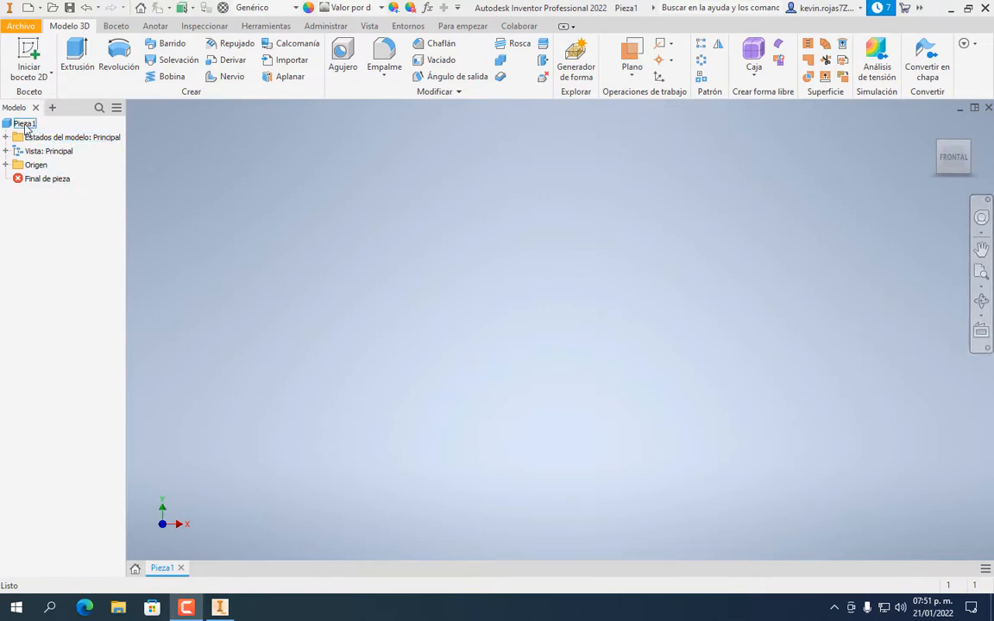
Select the part Pieza1 in the model browser and begin a new 2D sketch
{"action": "left_click", "coordinate": [25, 124]}
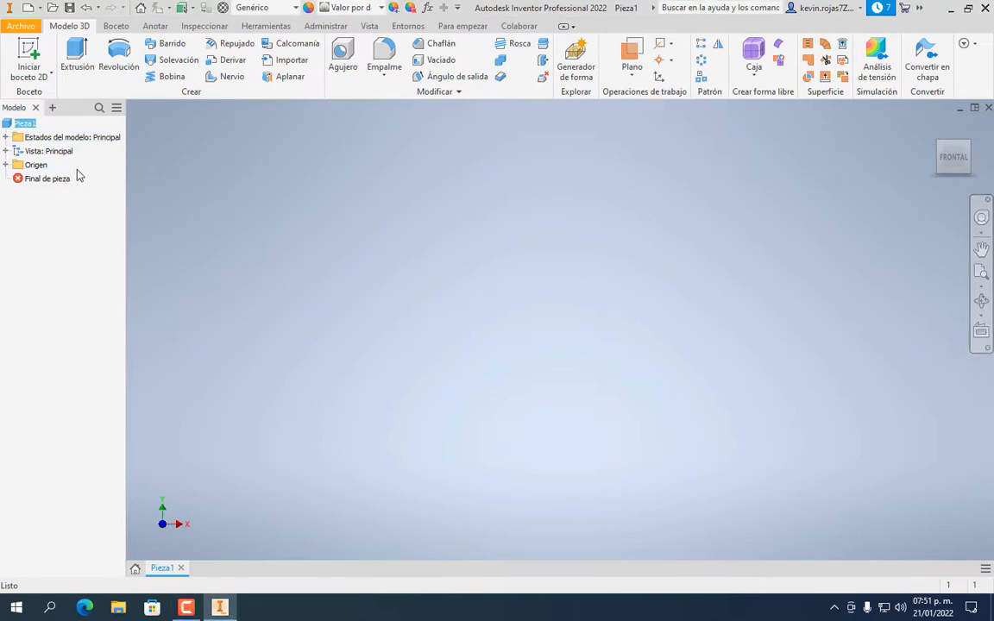
{"action": "left_click", "coordinate": [28, 125]}
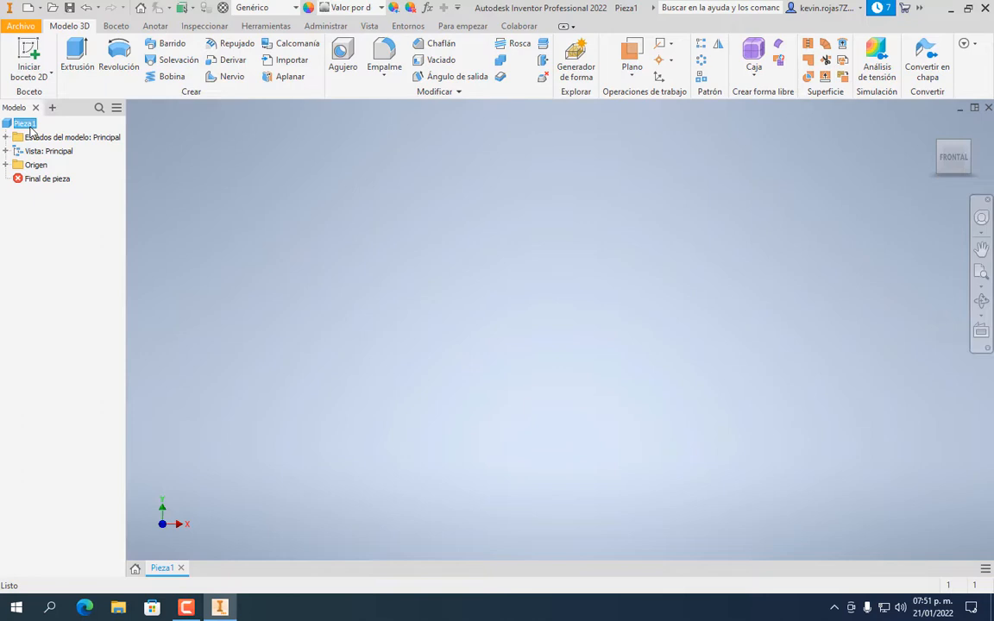
{"action": "left_click", "coordinate": [40, 50]}
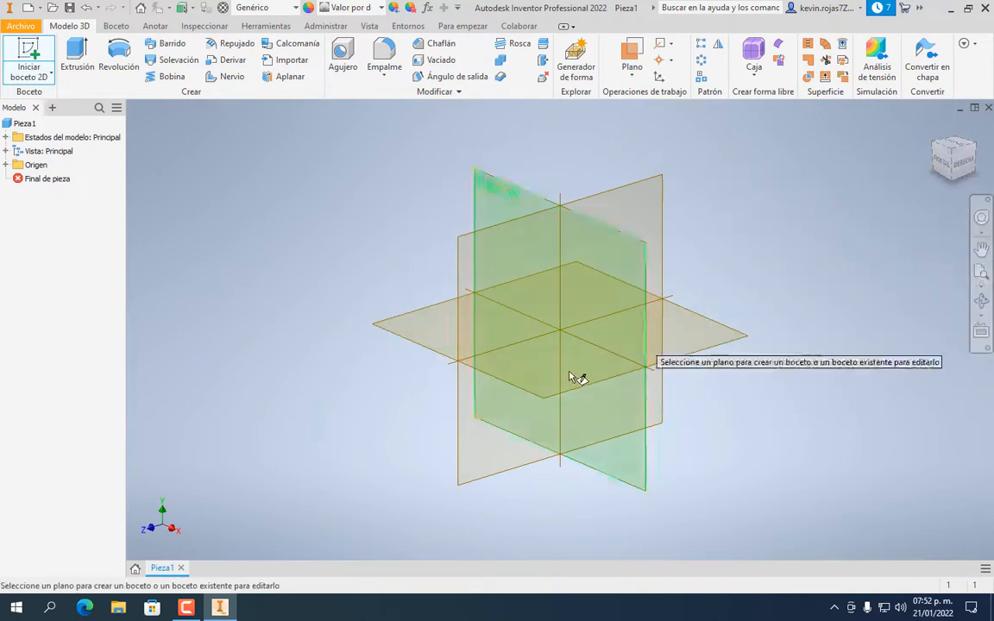
Place the new sketch Boceto1 on the XZ origin plane
{"action": "left_click", "coordinate": [715, 343]}
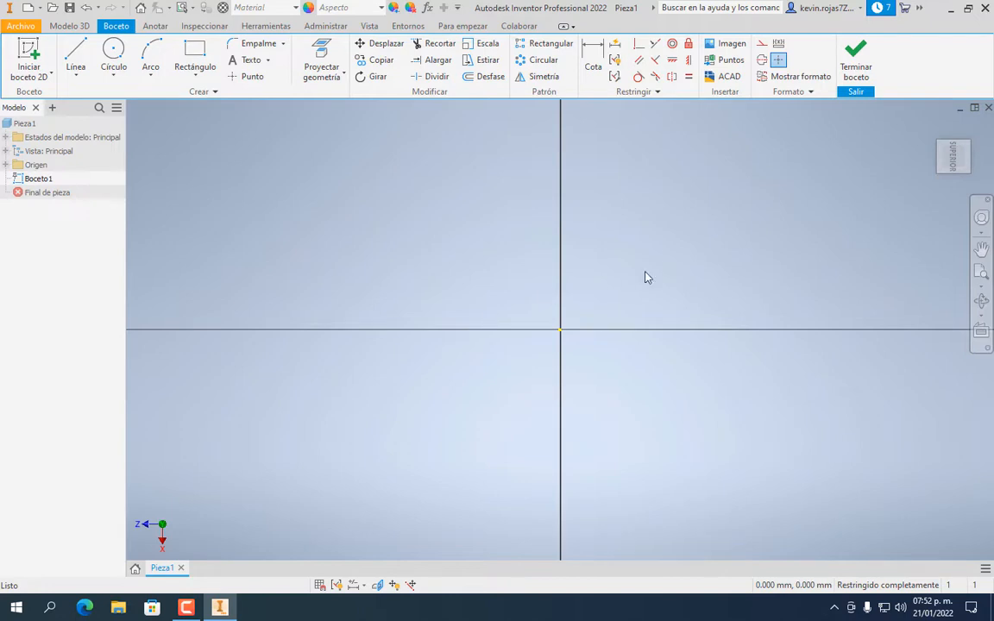
{"action": "mouse_move", "coordinate": [944, 164]}
Draw a closed four-line rectangle around the origin with its vertical side set to 15
{"action": "left_click", "coordinate": [84, 58]}
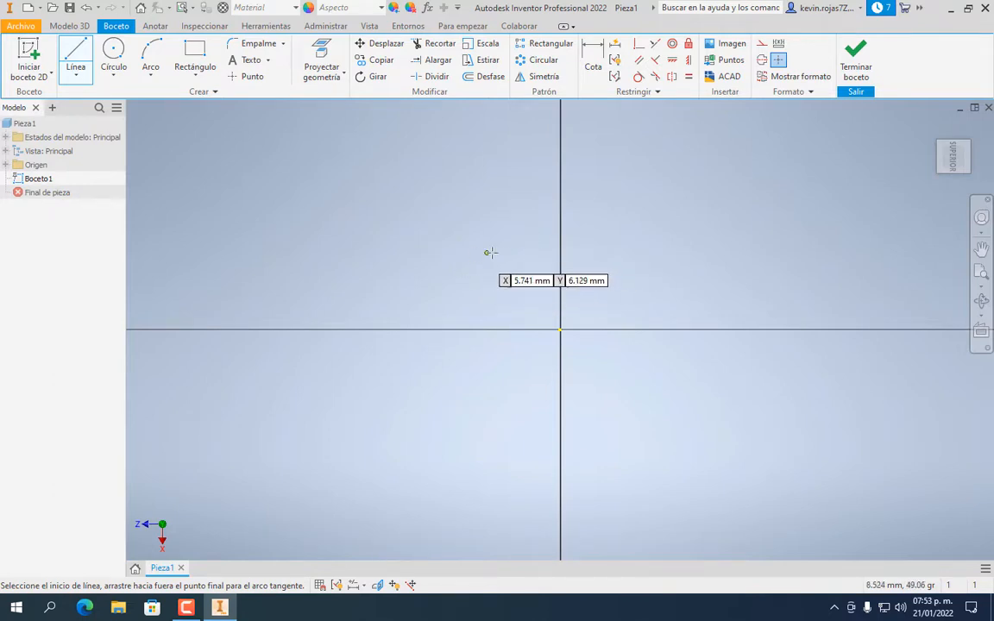
{"action": "left_click", "coordinate": [434, 251]}
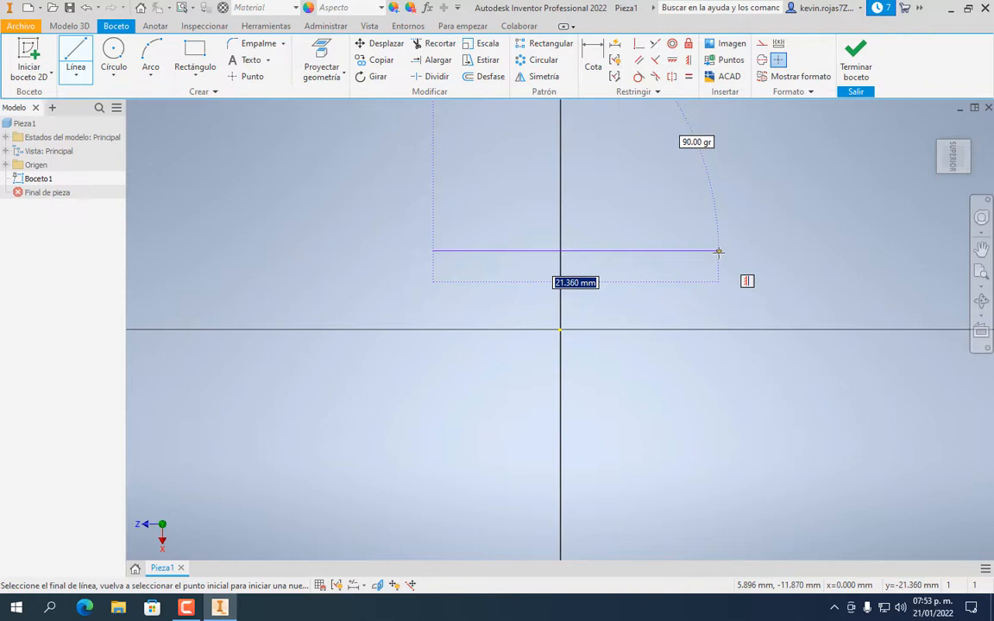
{"action": "left_click", "coordinate": [718, 251]}
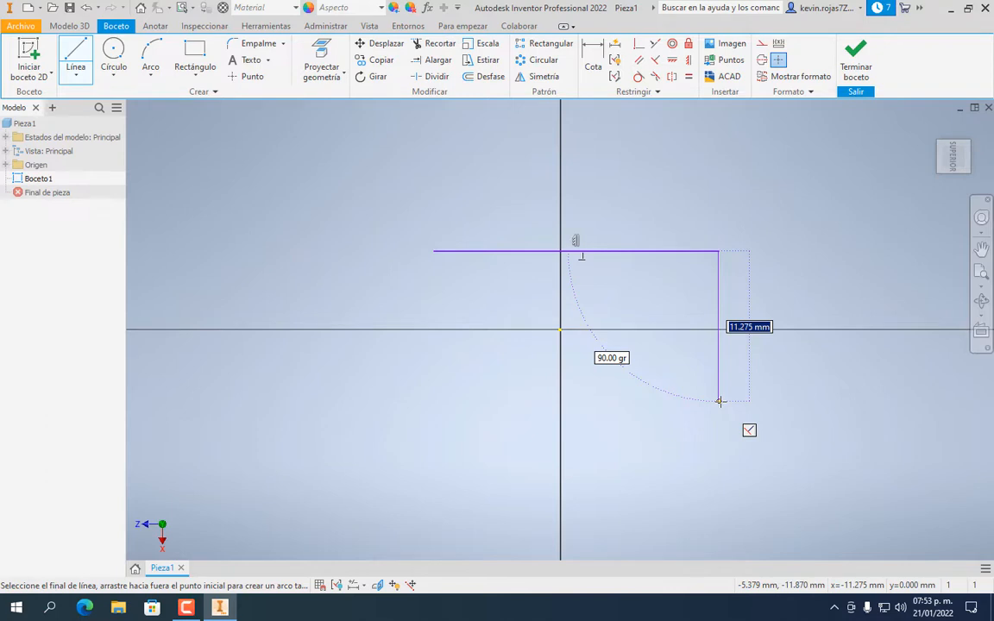
{"action": "type", "text": "15"}
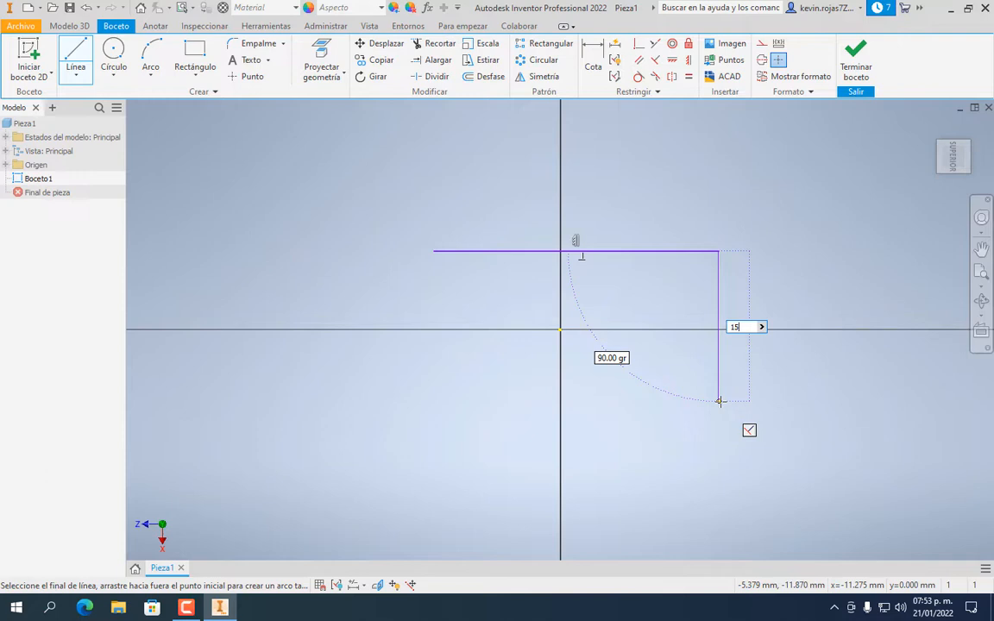
{"action": "key", "text": "Return"}
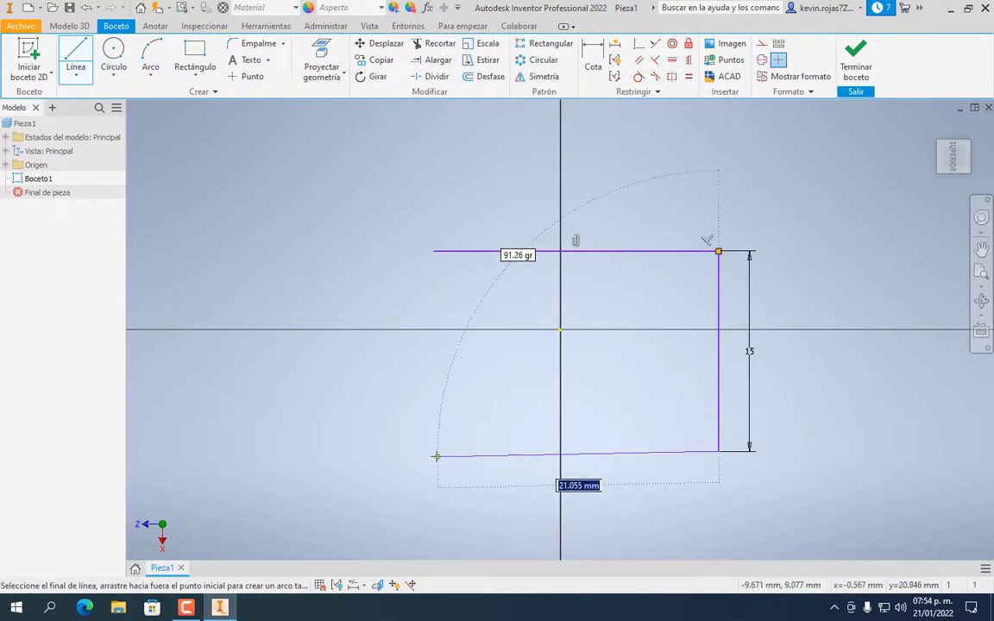
{"action": "left_click", "coordinate": [432, 451]}
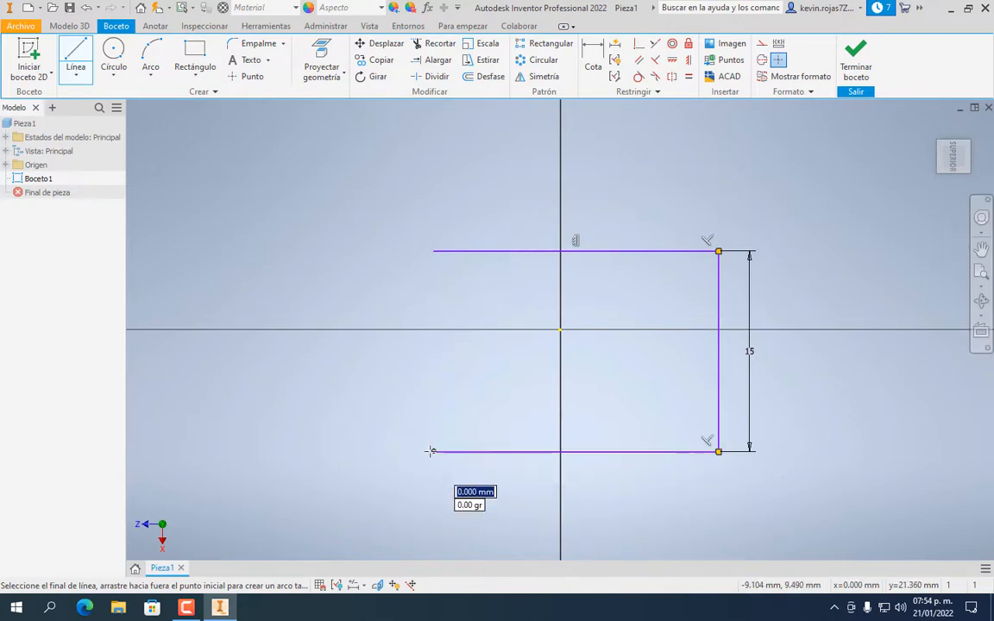
{"action": "left_click", "coordinate": [433, 251]}
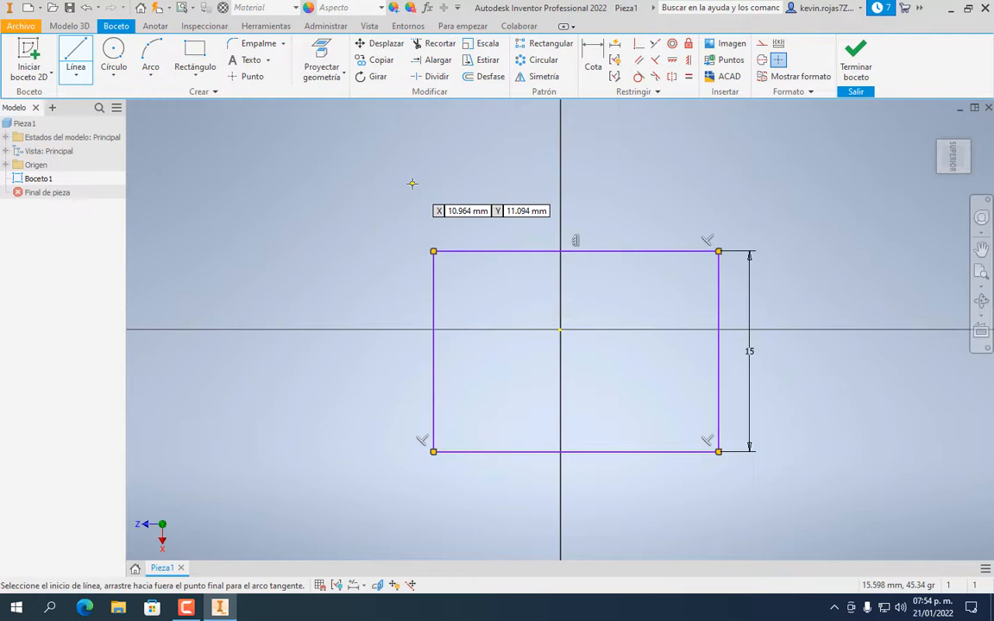
{"action": "key", "text": "Escape"}
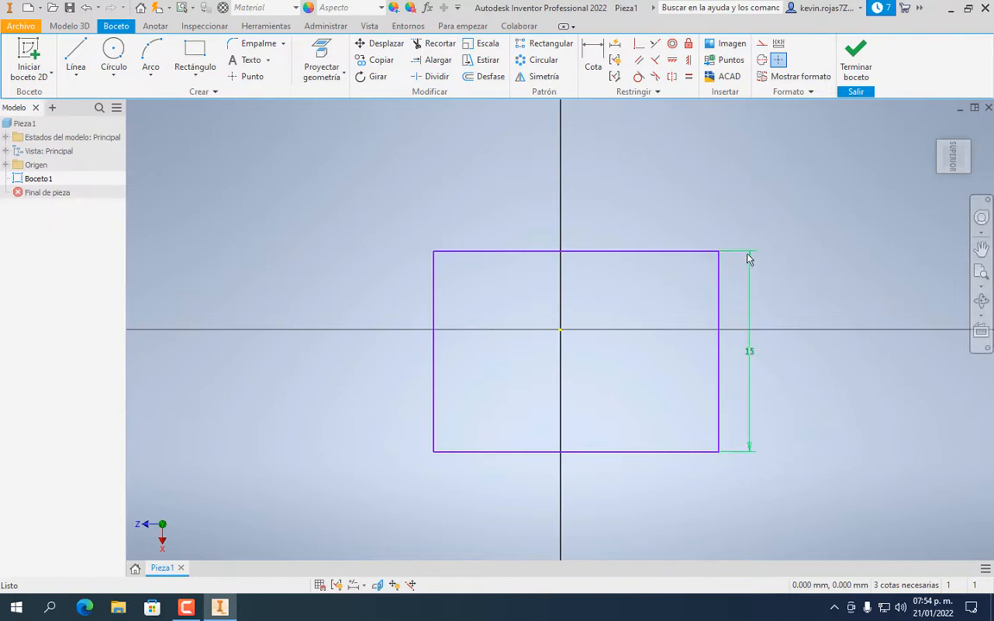
Change the rectangle's height dimension from 15 to 10
{"action": "double_click", "coordinate": [750, 352]}
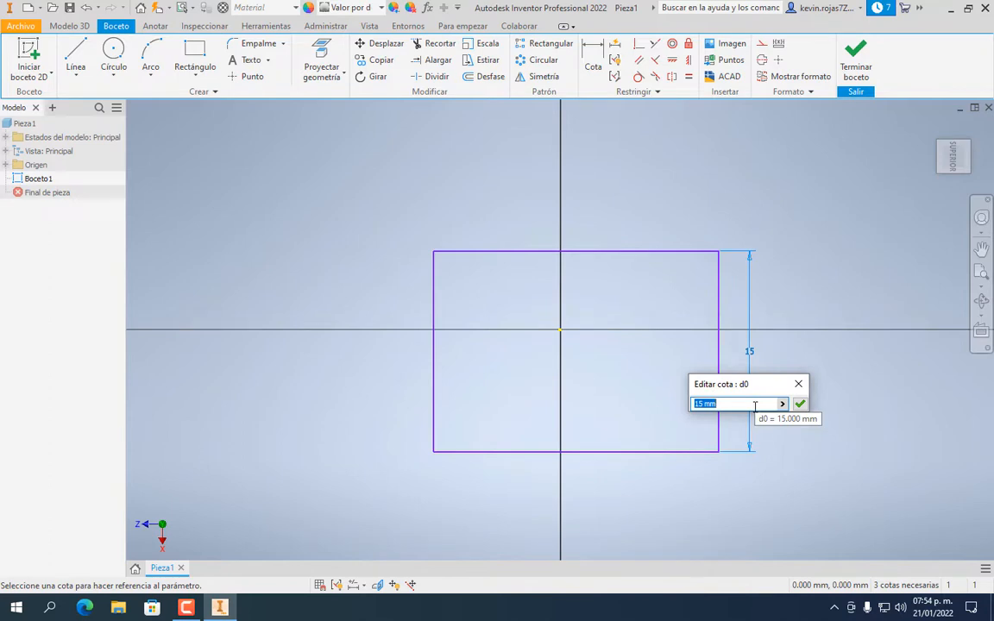
{"action": "type", "text": "10"}
{"action": "key", "text": "Return"}
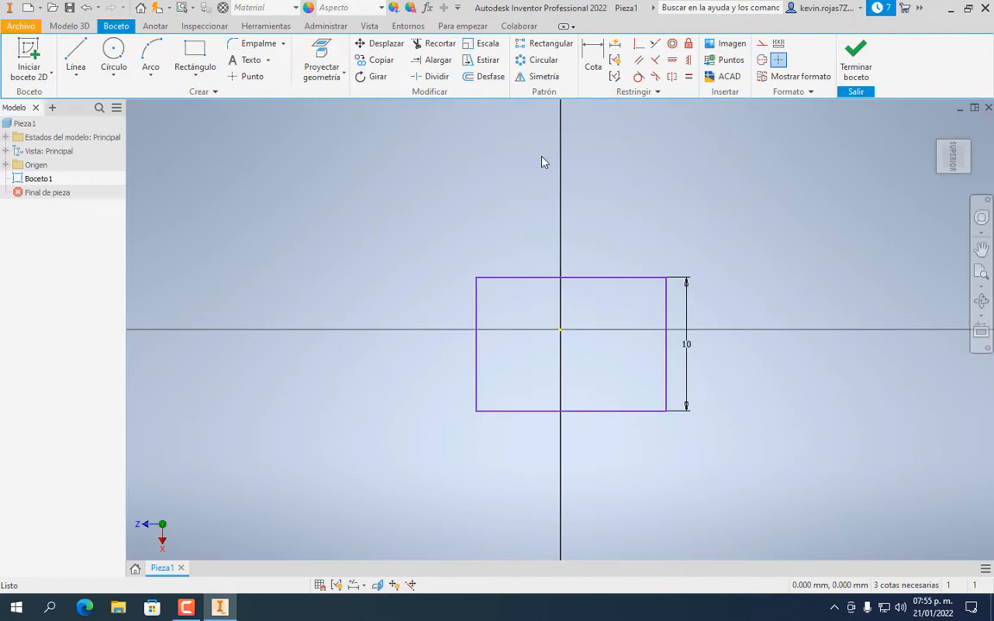
Dimension the rectangle's top edge at 15, then add a bottom-edge dimension that over-constrains
{"action": "left_click", "coordinate": [594, 59]}
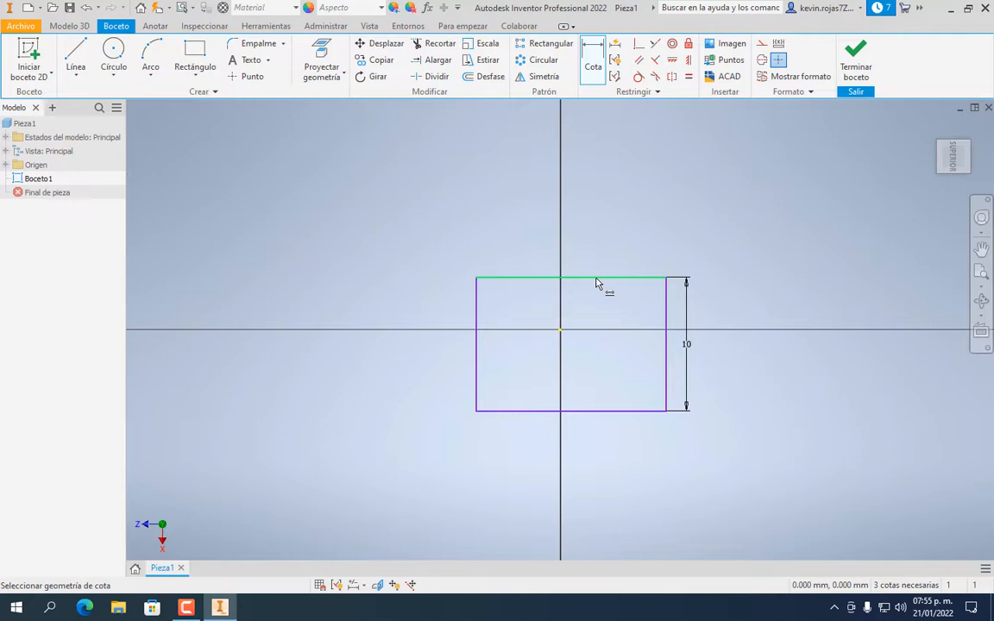
{"action": "left_click", "coordinate": [595, 278]}
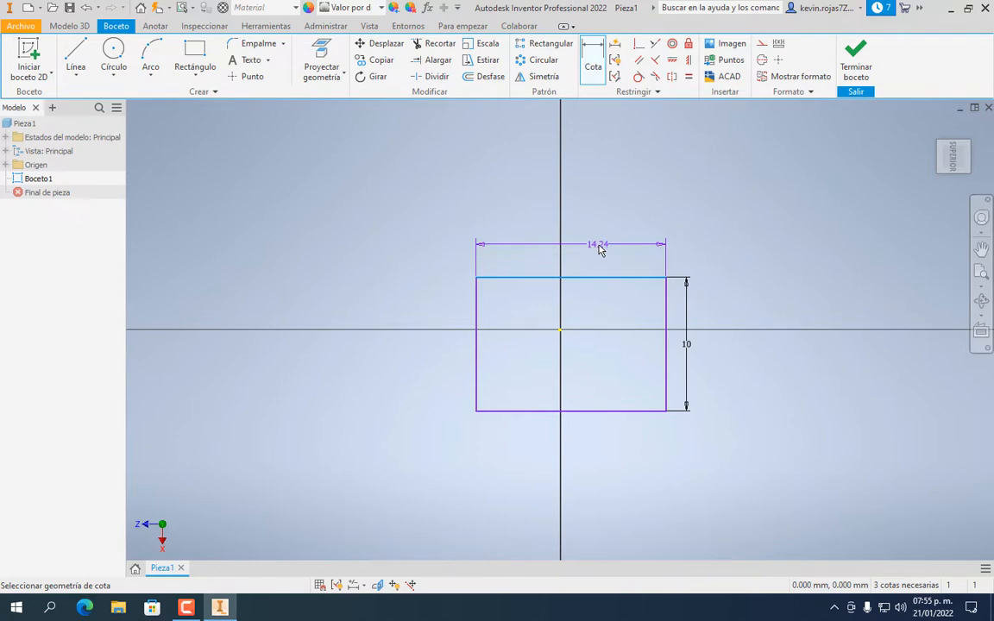
{"action": "left_click", "coordinate": [601, 249]}
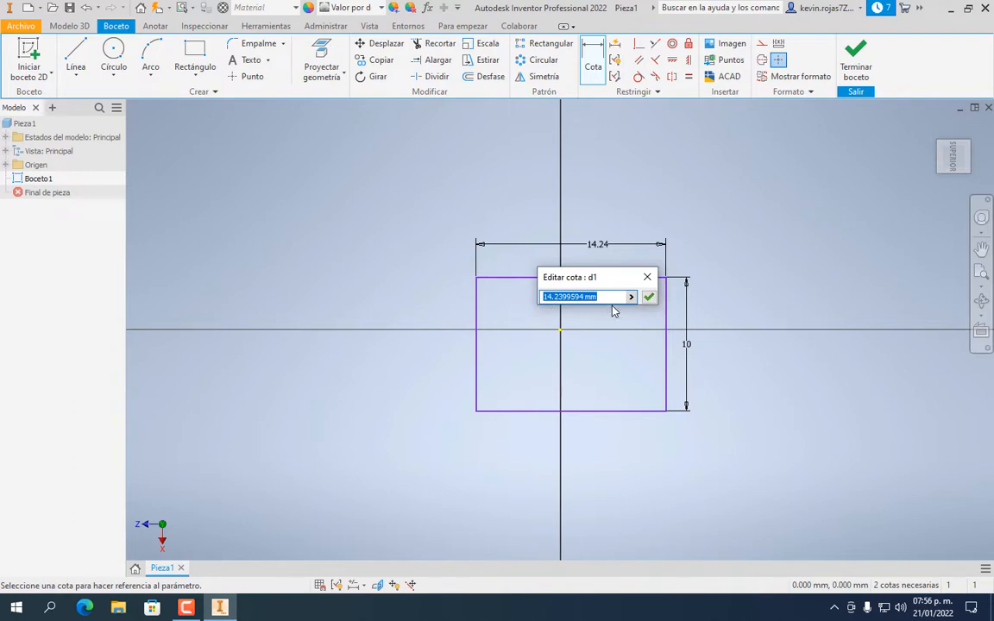
{"action": "type", "text": "15"}
{"action": "key", "text": "Return"}
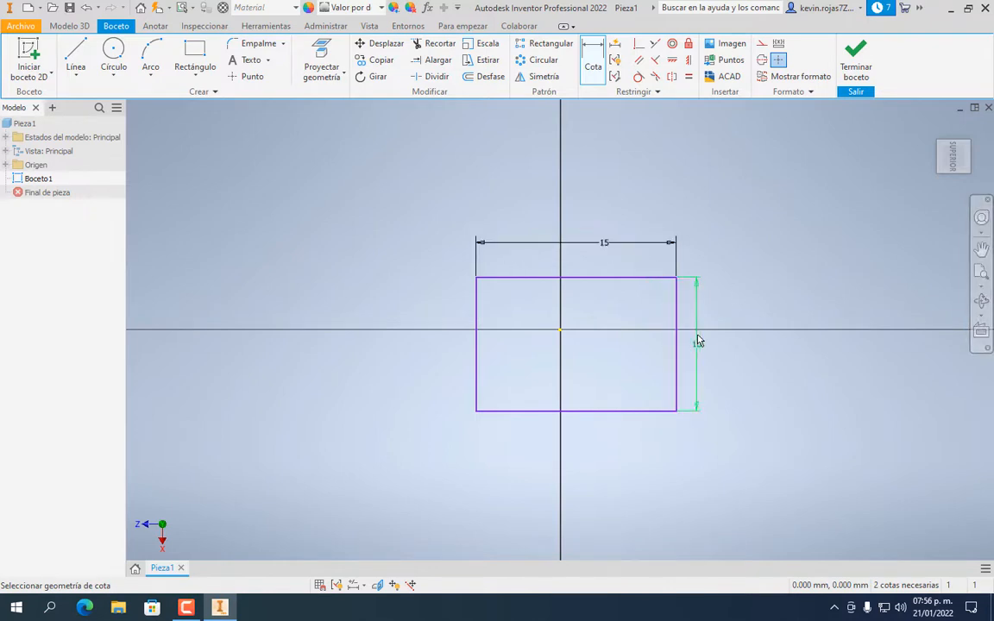
{"action": "left_click", "coordinate": [595, 418]}
{"action": "left_click", "coordinate": [581, 445]}
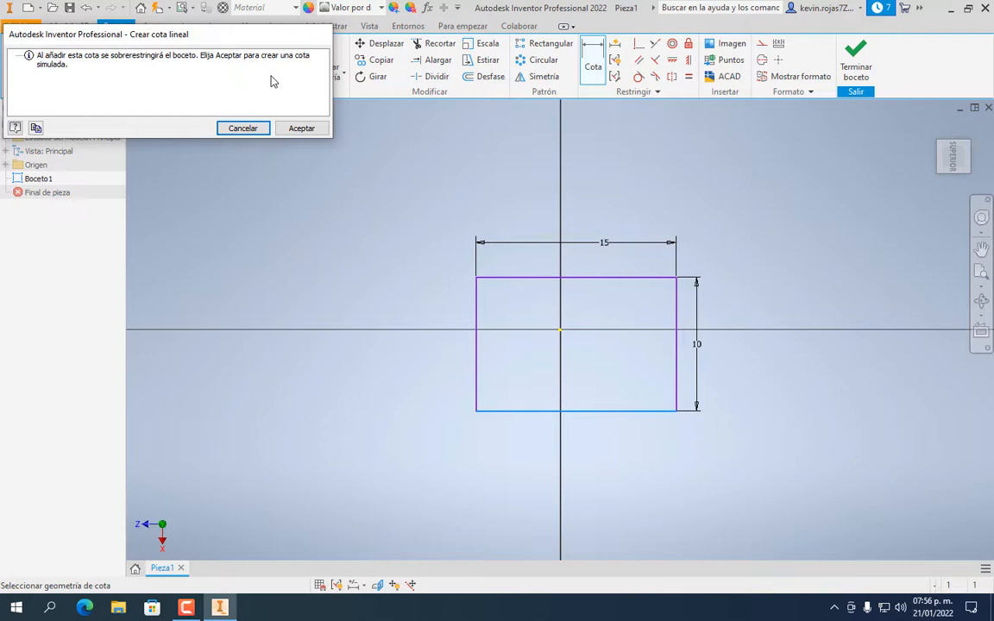
Accept the bottom dimension as driven and change the top width from 15 to 20
{"action": "left_click", "coordinate": [299, 128]}
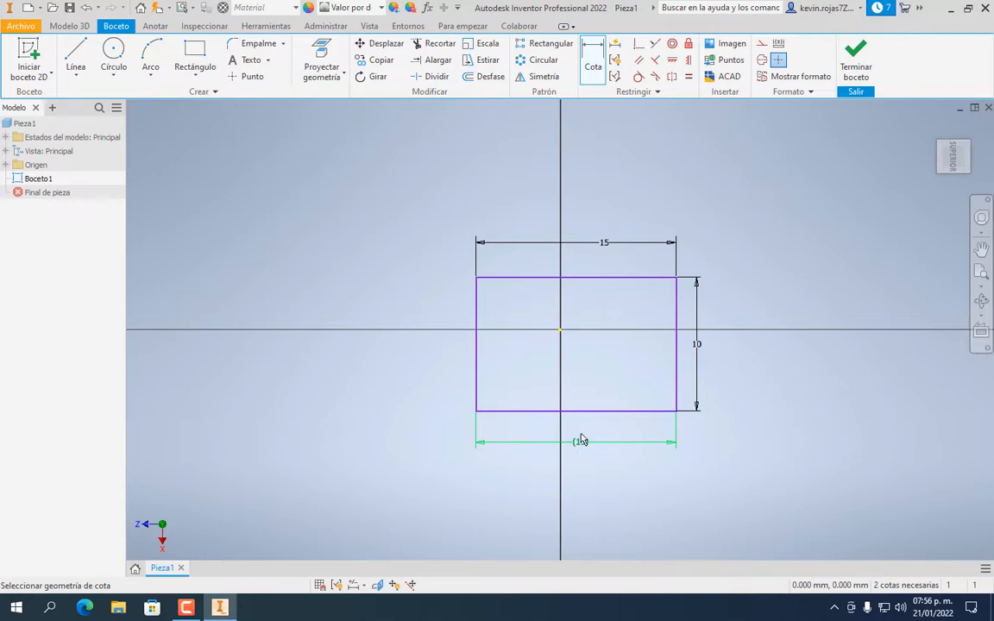
{"action": "double_click", "coordinate": [627, 247]}
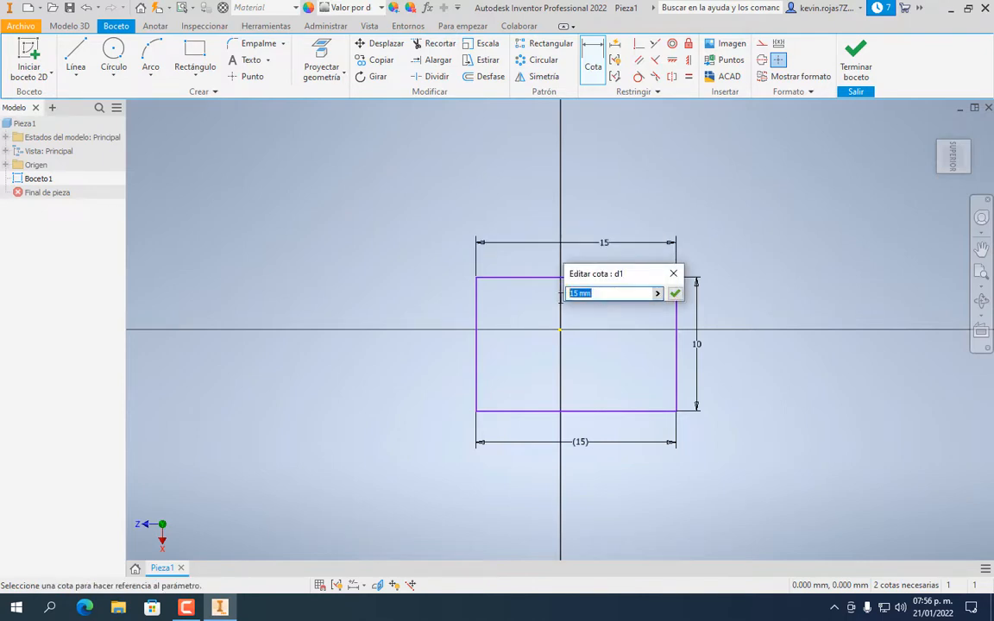
{"action": "type", "text": "20"}
{"action": "key", "text": "Return"}
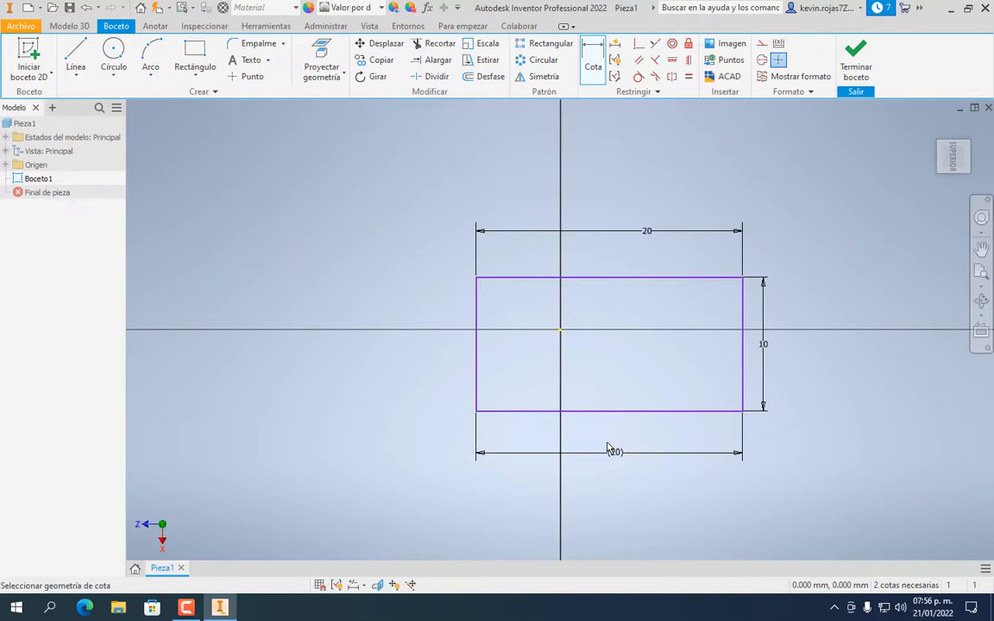
Add a driven (10) reference dimension to the rectangle's left edge
{"action": "left_click", "coordinate": [477, 373]}
{"action": "left_click", "coordinate": [421, 370]}
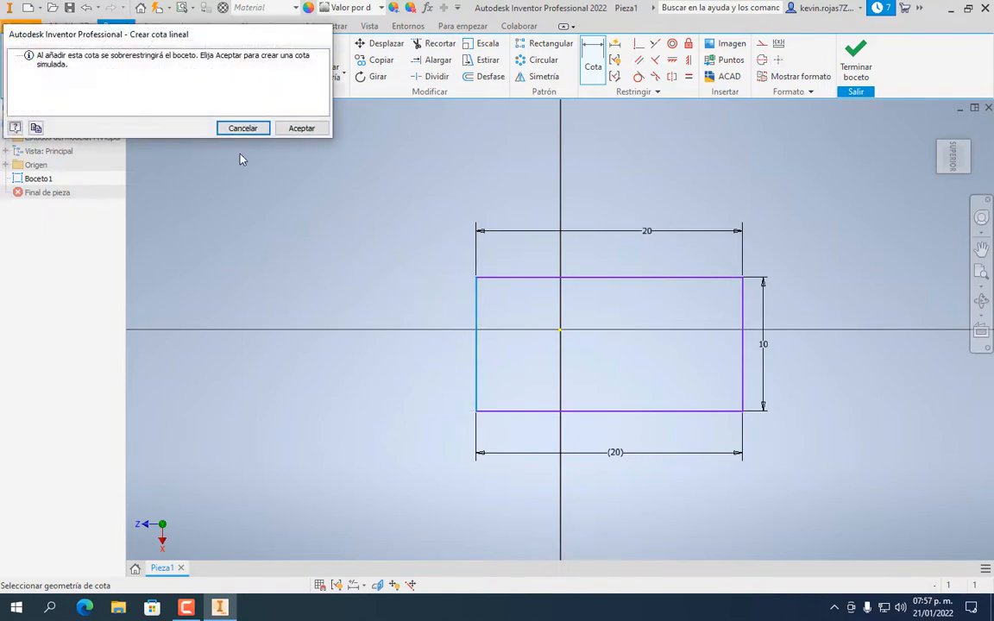
{"action": "left_click", "coordinate": [301, 128]}
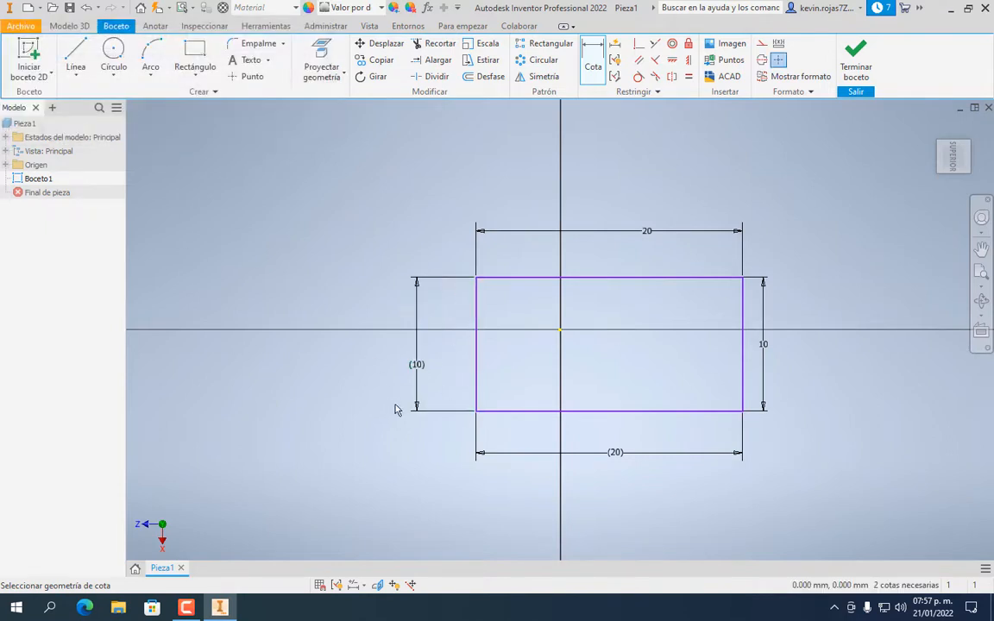
{"action": "left_click", "coordinate": [766, 297]}
{"action": "left_click", "coordinate": [109, 55]}
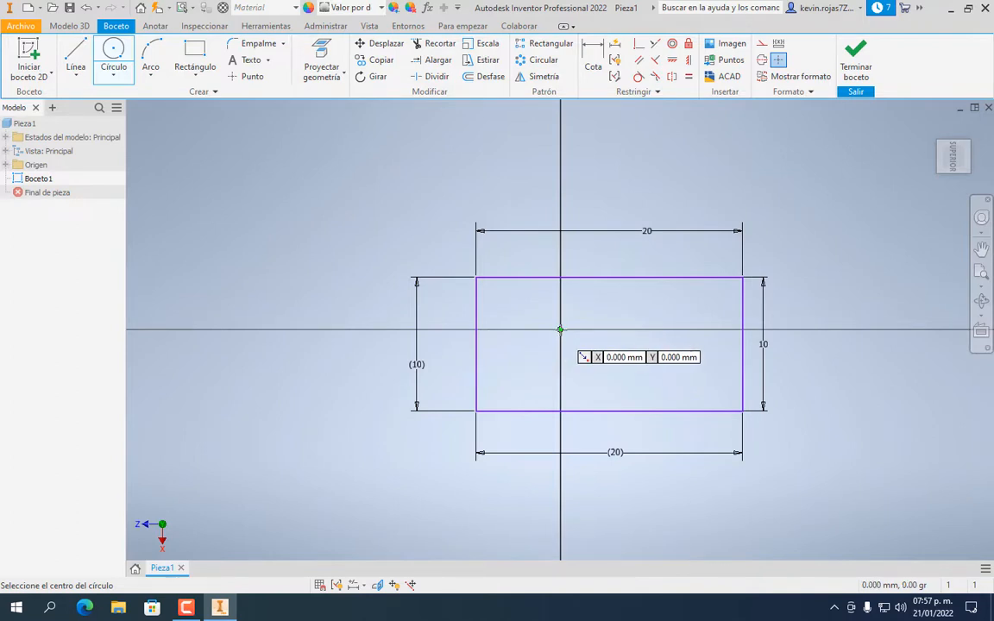
Draw a circle of diameter 16 above-left of the rectangle
{"action": "left_click", "coordinate": [327, 223]}
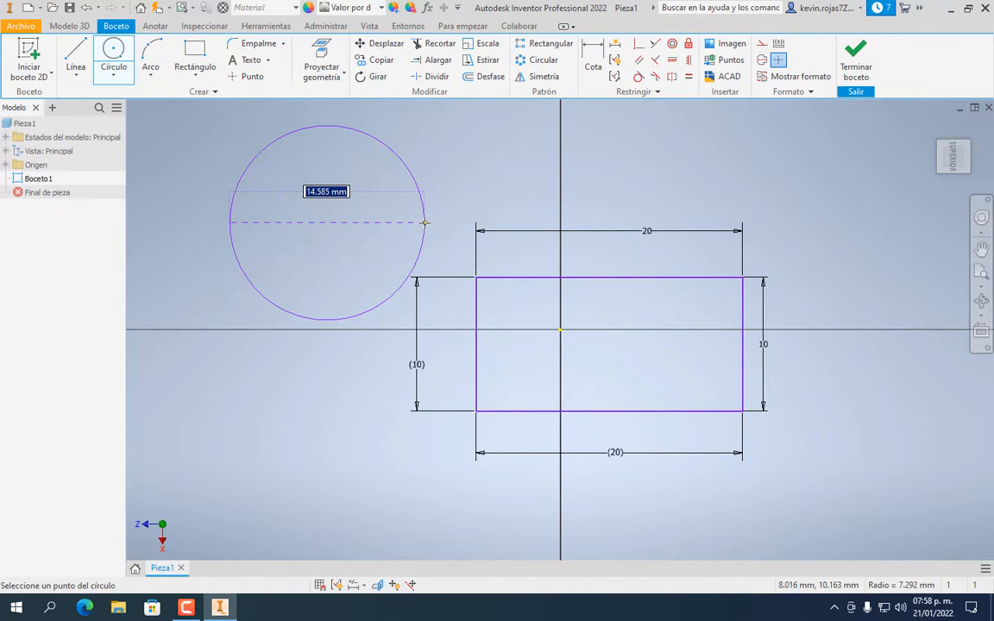
{"action": "type", "text": "16"}
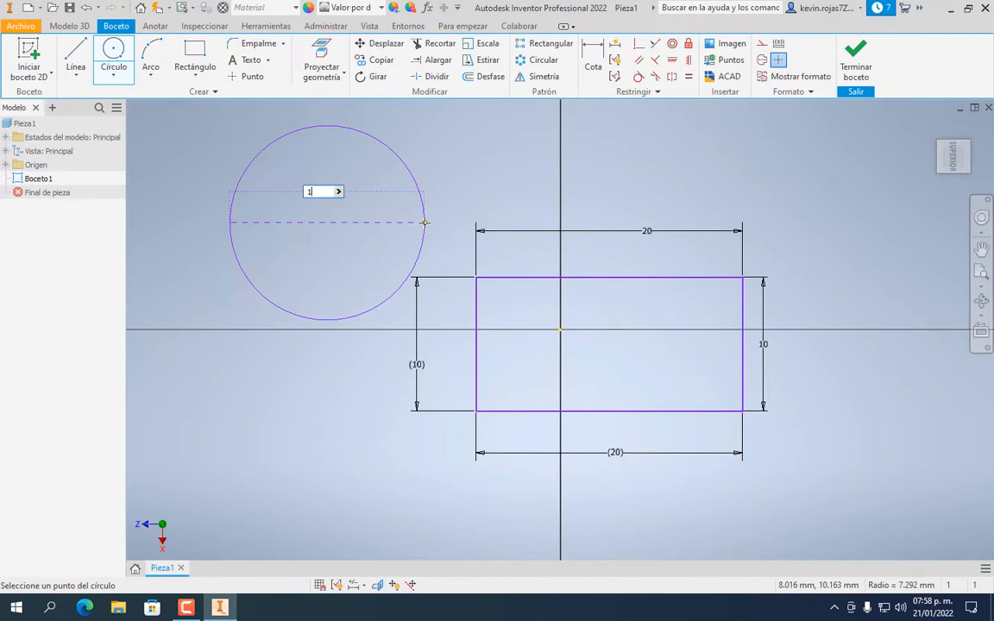
{"action": "key", "text": "Return"}
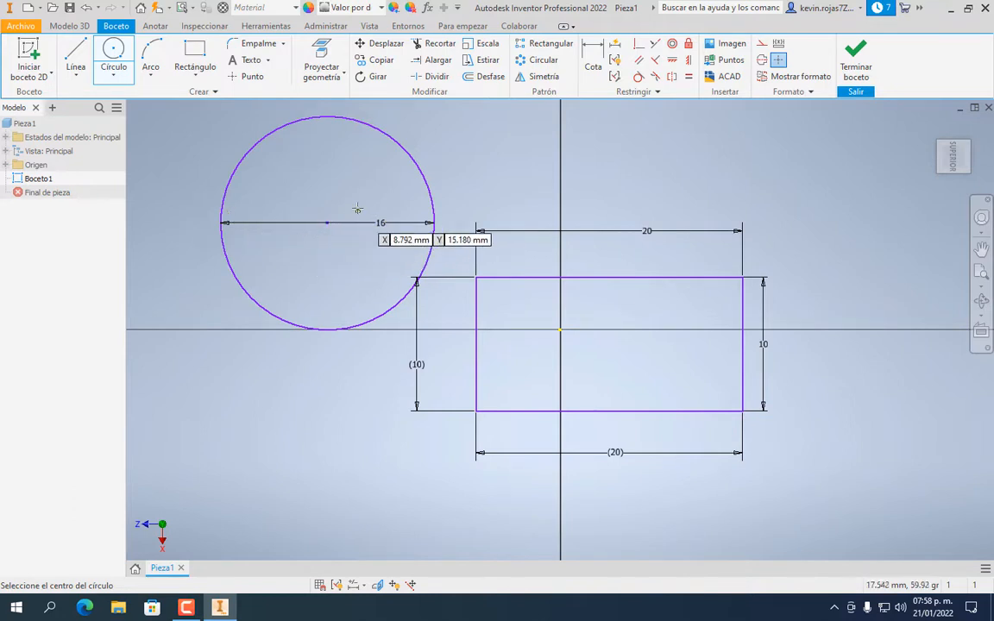
Change the circle's diameter dimension from 16 to 12
{"action": "key", "text": "Escape"}
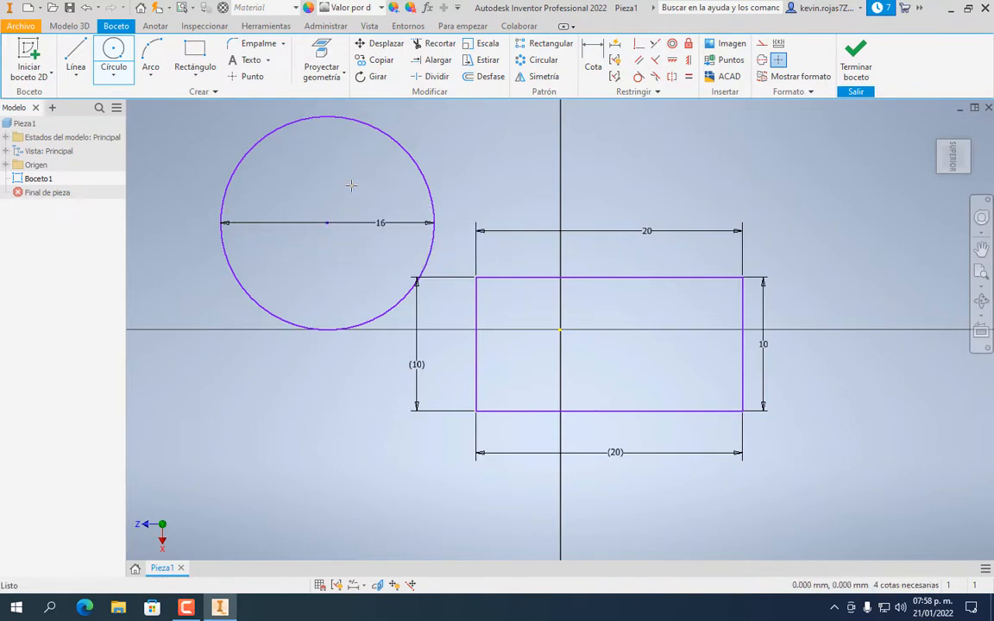
{"action": "left_click", "coordinate": [381, 224]}
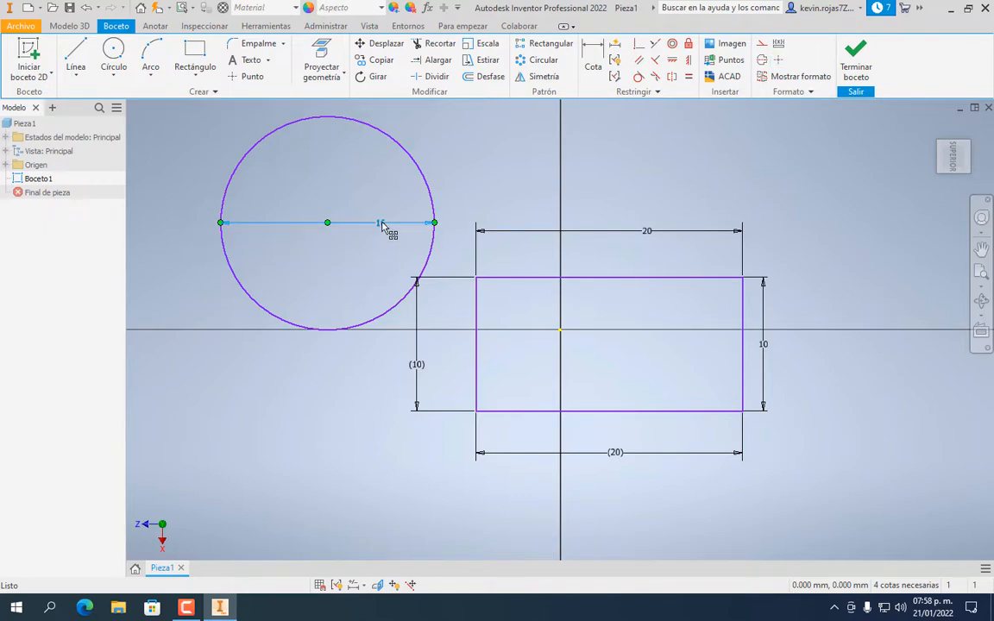
{"action": "double_click", "coordinate": [382, 224]}
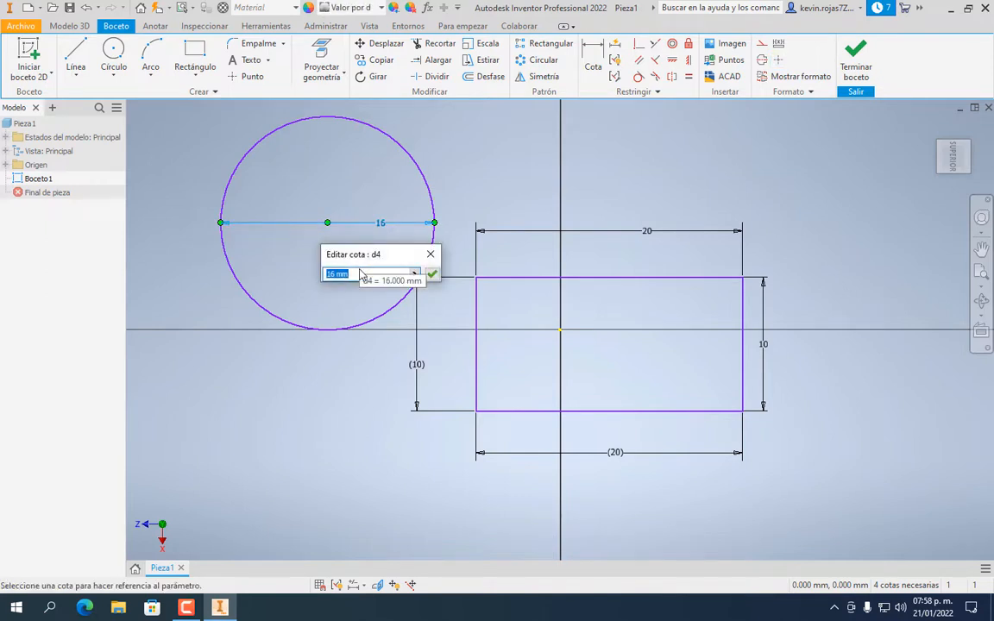
{"action": "type", "text": "12"}
{"action": "key", "text": "Return"}
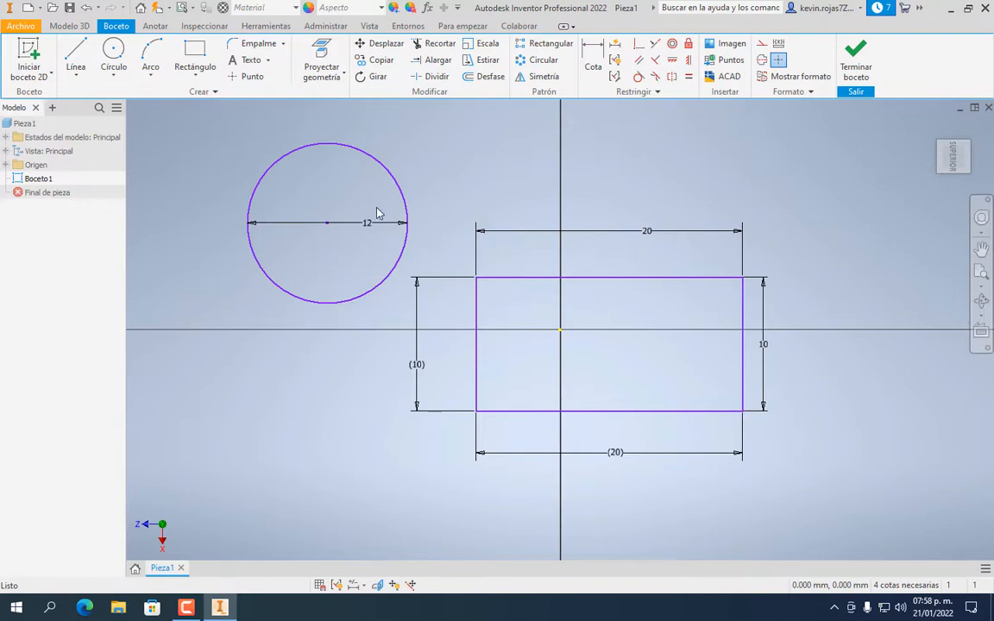
Draw a three-point arc above the rectangle, setting both endpoints and its top point
{"action": "left_click", "coordinate": [152, 55]}
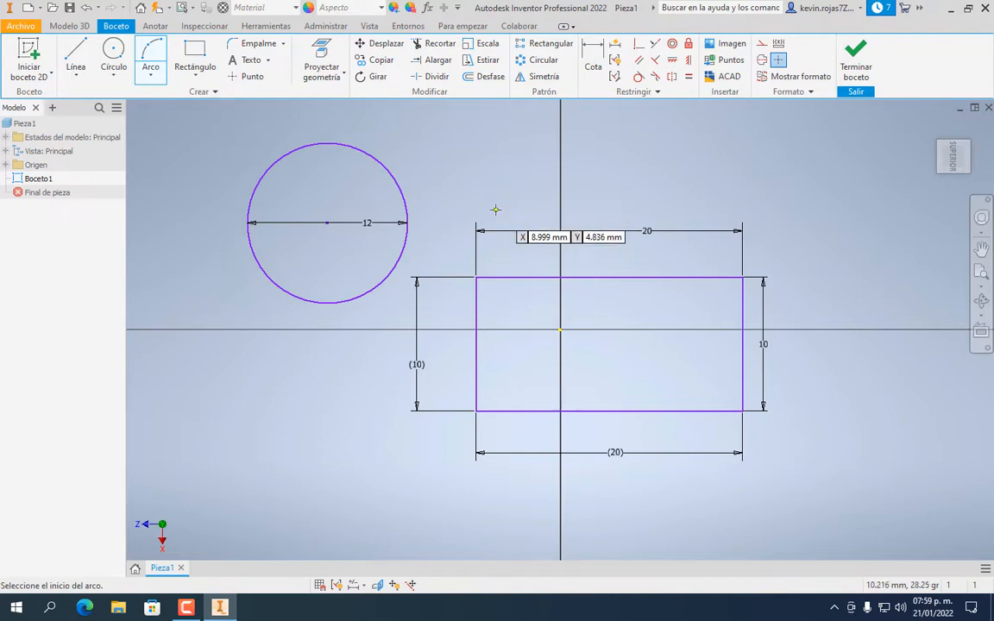
{"action": "left_click", "coordinate": [526, 206]}
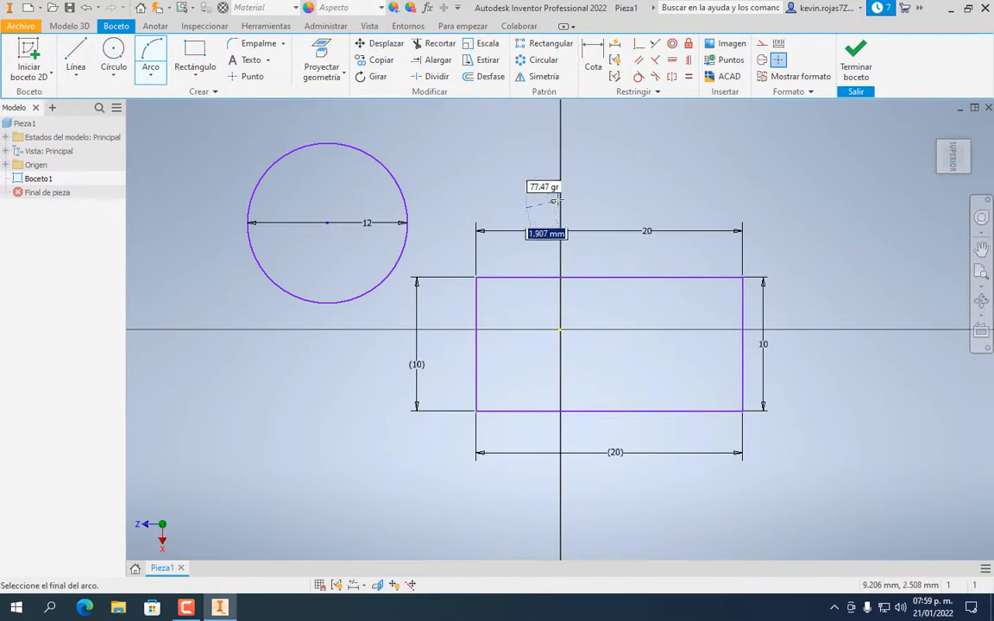
{"action": "left_click", "coordinate": [700, 206]}
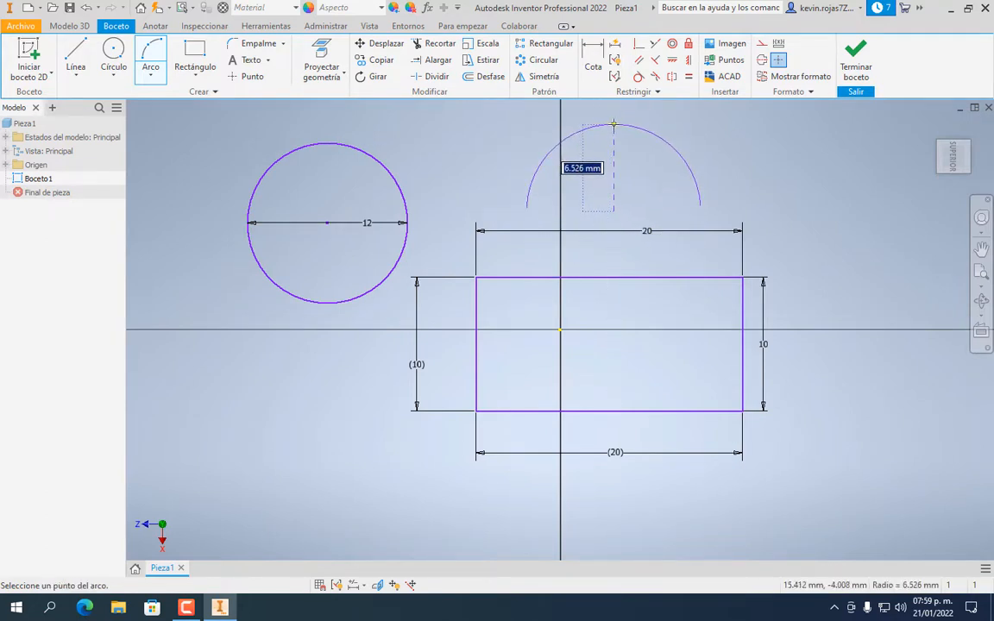
{"action": "left_click", "coordinate": [613, 125]}
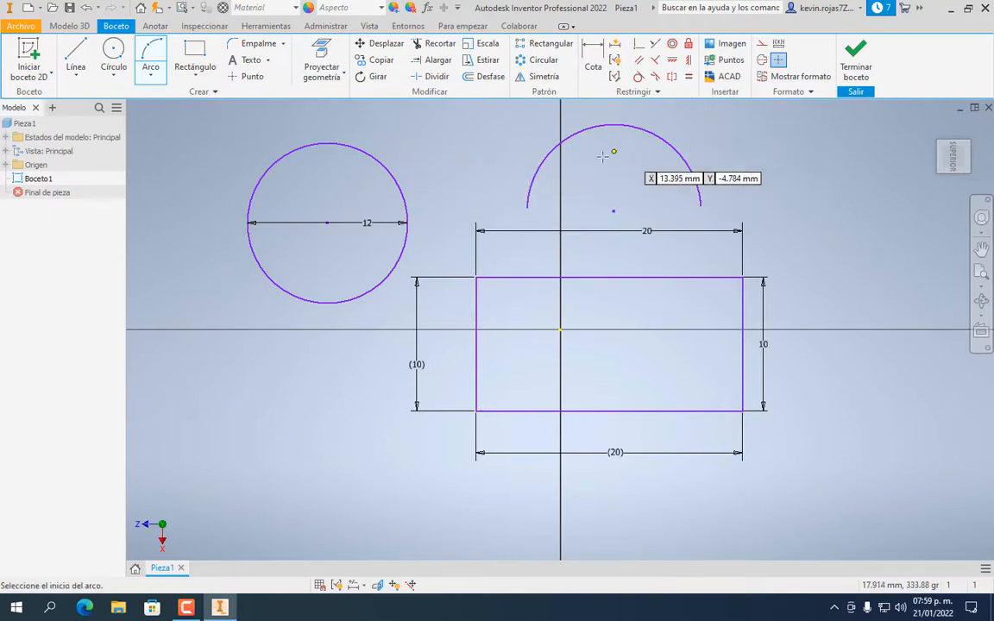
Dimension the upper arc with a radius of 5
{"action": "left_click", "coordinate": [595, 62]}
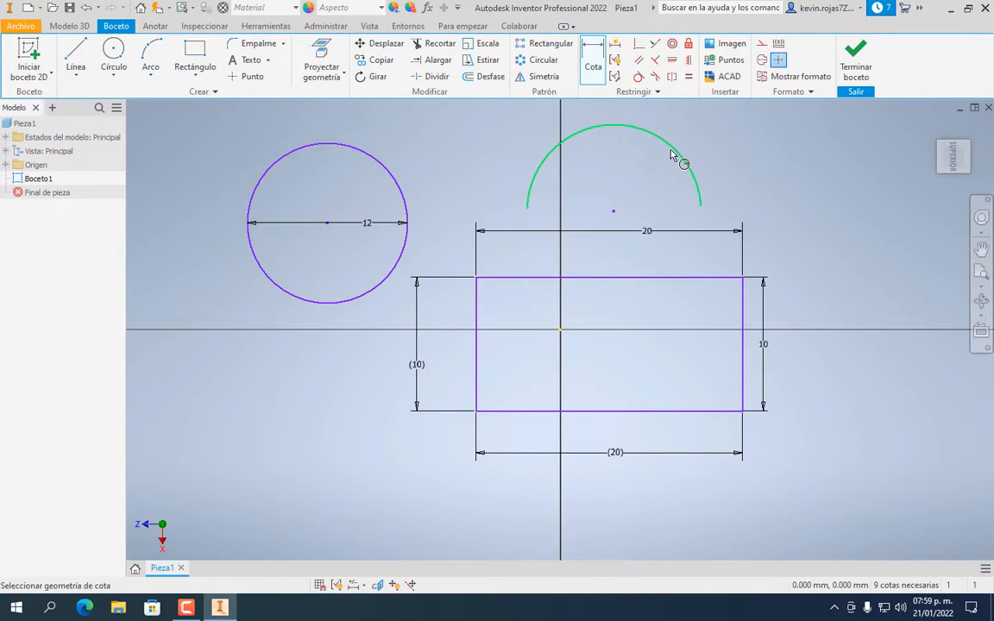
{"action": "left_click", "coordinate": [673, 156]}
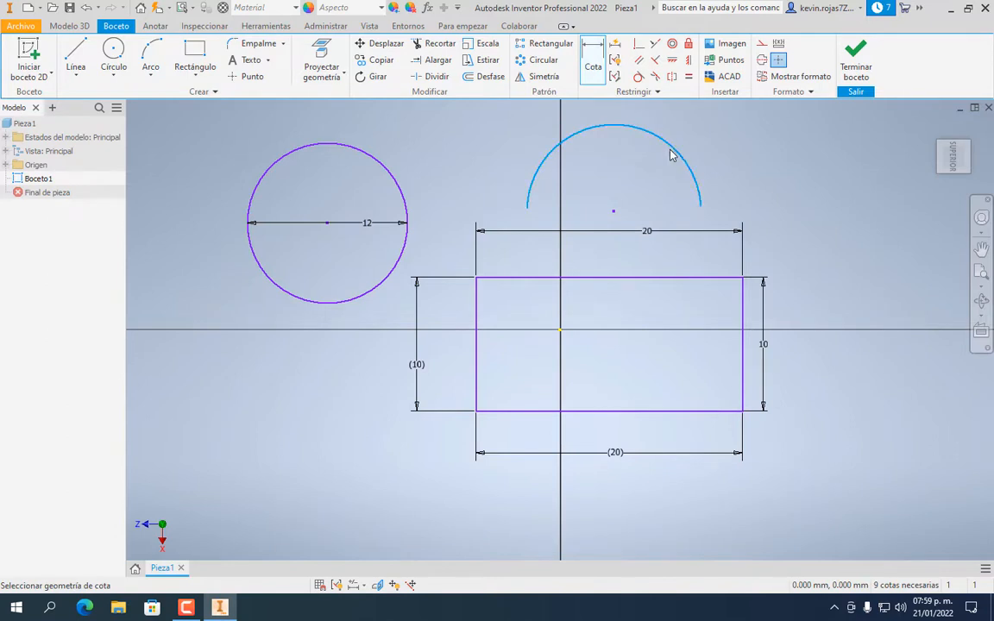
{"action": "left_click", "coordinate": [782, 198]}
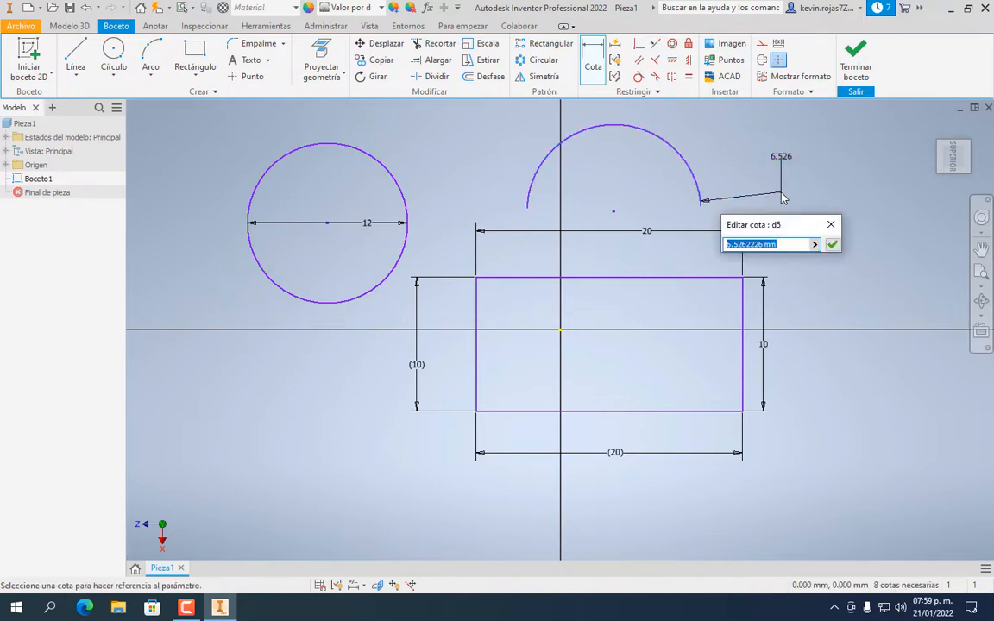
{"action": "type", "text": "5"}
{"action": "key", "text": "Return"}
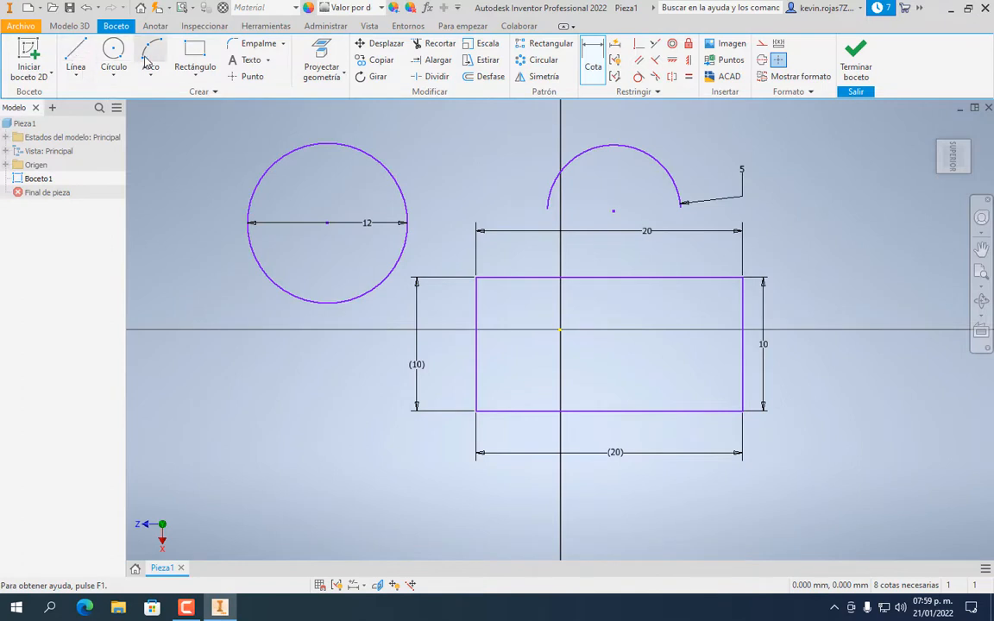
{"action": "left_click", "coordinate": [87, 81]}
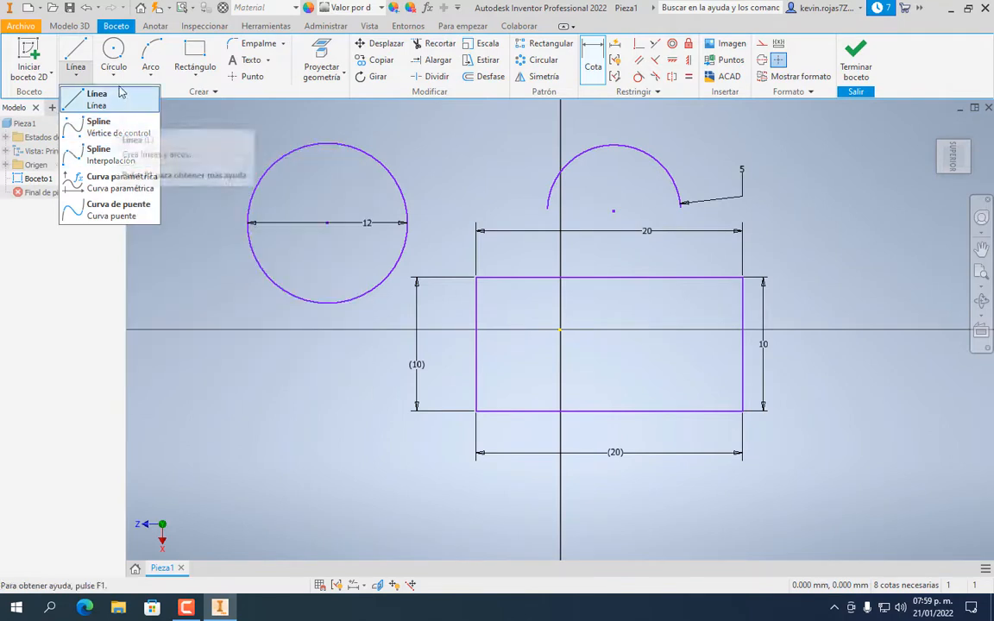
Show the arc-type choices, with the center-point arc (Arco Centro) highlighted
{"action": "left_click", "coordinate": [153, 78]}
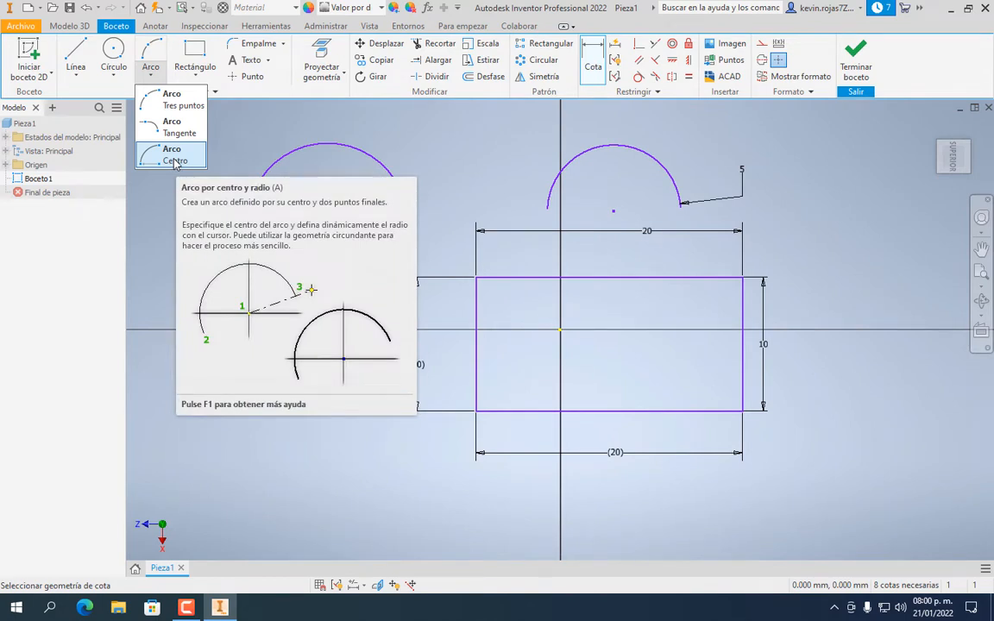
Draw a center-point arc below-left of the circle, ending at upper left
{"action": "left_click", "coordinate": [175, 159]}
{"action": "left_click", "coordinate": [230, 356]}
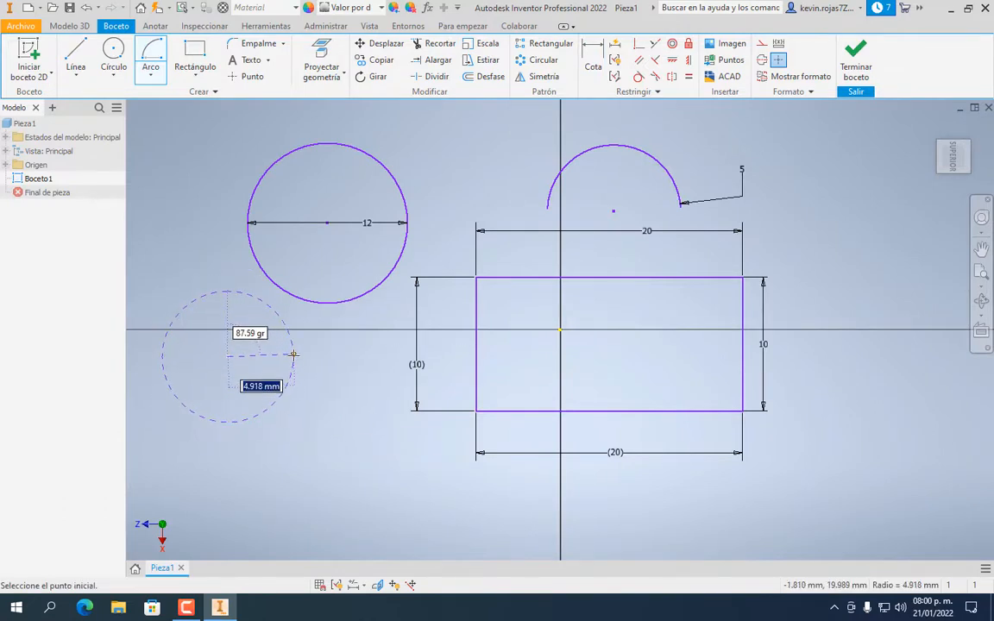
{"action": "left_click", "coordinate": [293, 355]}
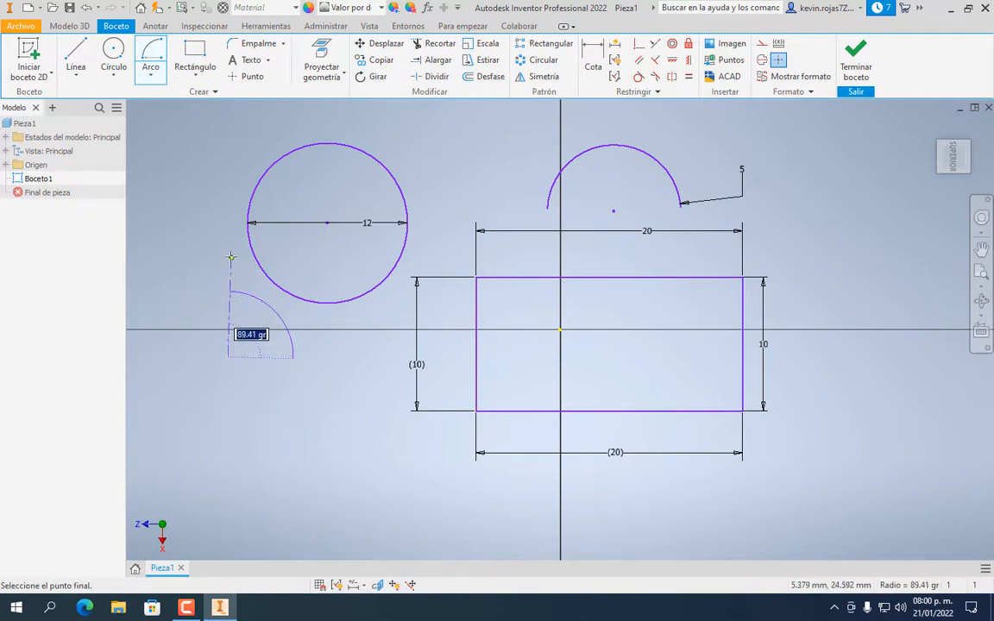
{"action": "left_click", "coordinate": [175, 315]}
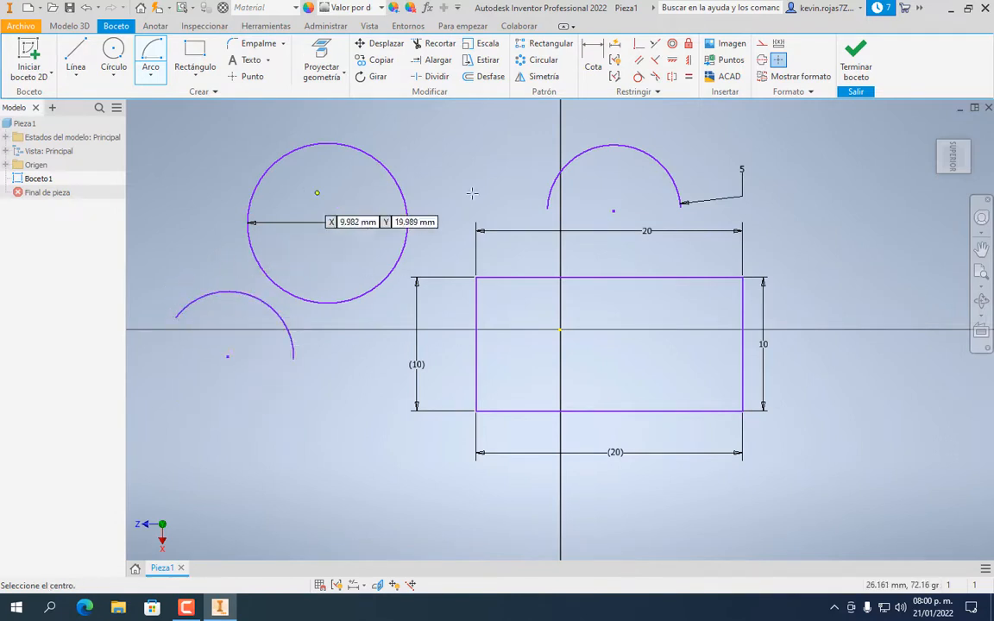
Dimension the new arc's radius to 6
{"action": "left_click", "coordinate": [592, 54]}
{"action": "left_click", "coordinate": [289, 332]}
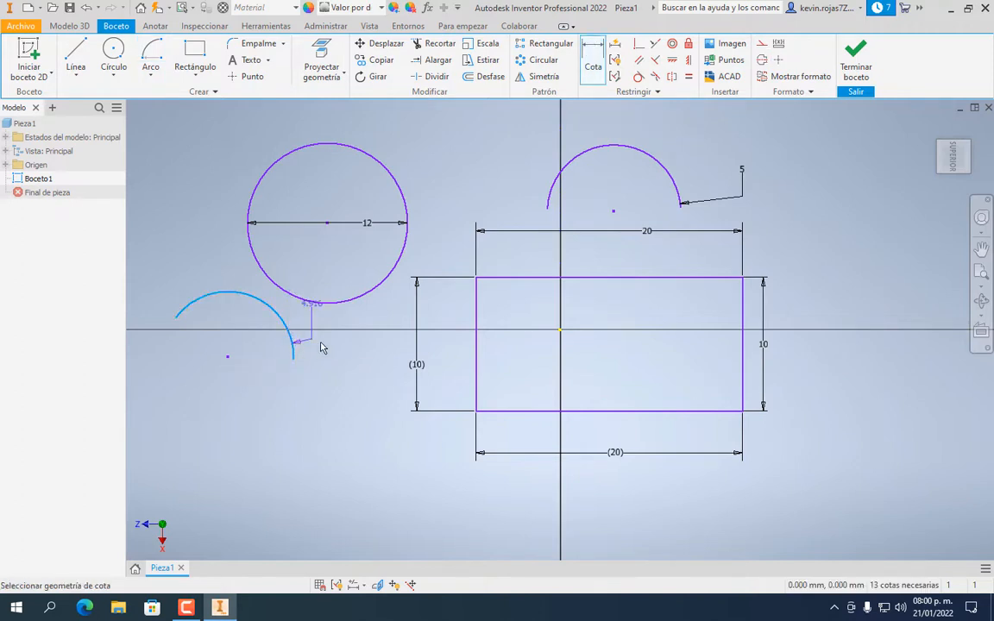
{"action": "left_click", "coordinate": [373, 359]}
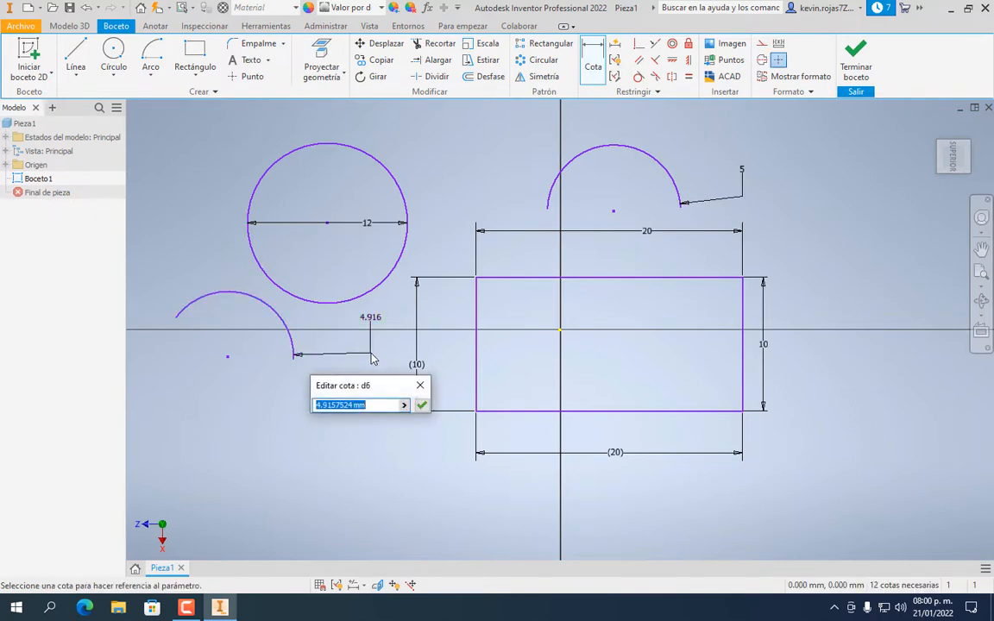
{"action": "type", "text": "6"}
{"action": "key", "text": "Return"}
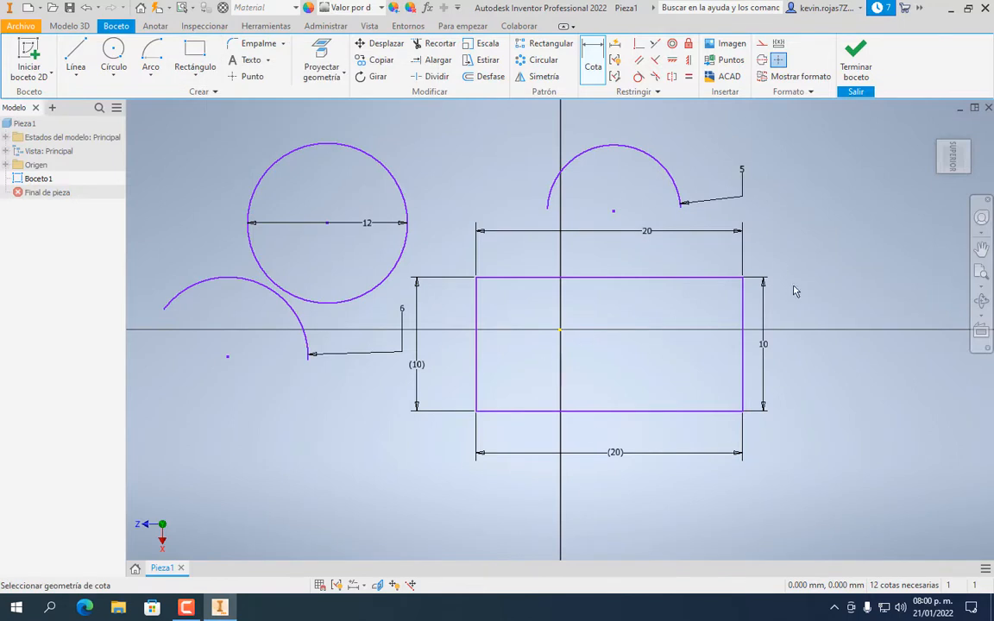
{"action": "left_click", "coordinate": [196, 50]}
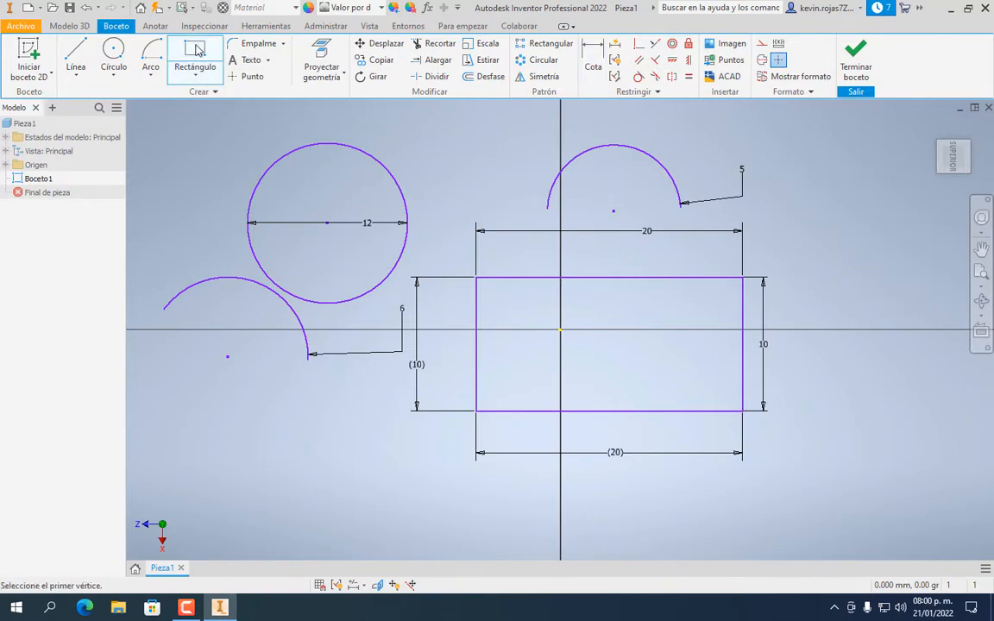
Draw a two-point rectangle below the left arc and dimension its width to 14
{"action": "left_click", "coordinate": [202, 412]}
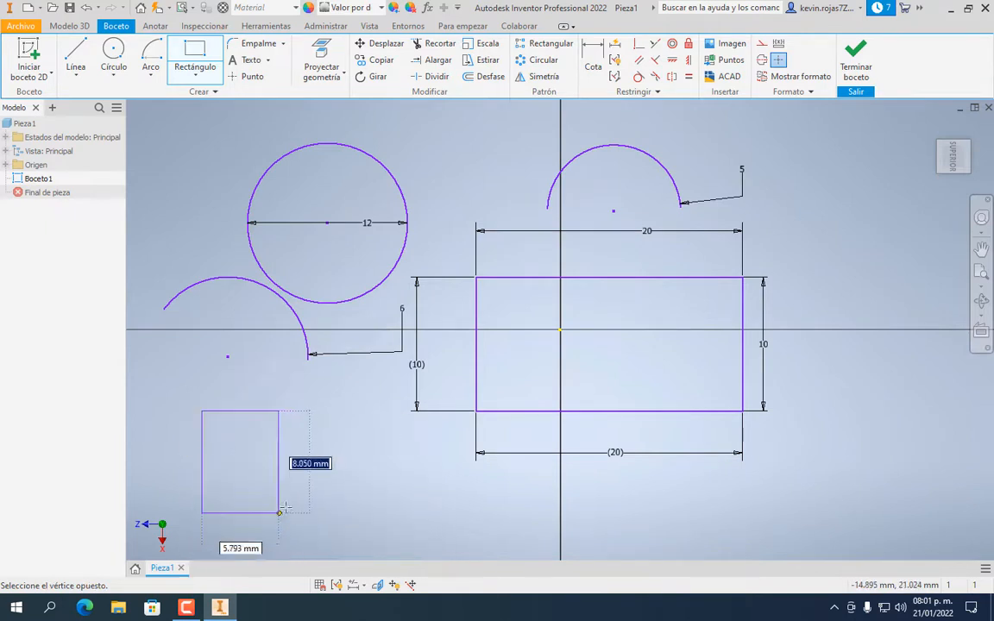
{"action": "left_click", "coordinate": [376, 536]}
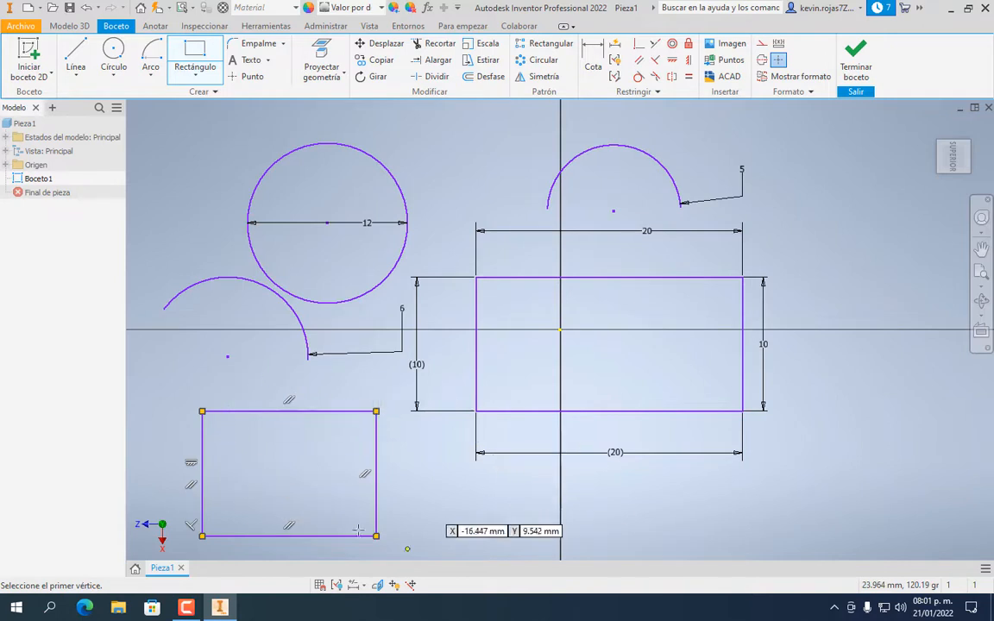
{"action": "left_click", "coordinate": [591, 53]}
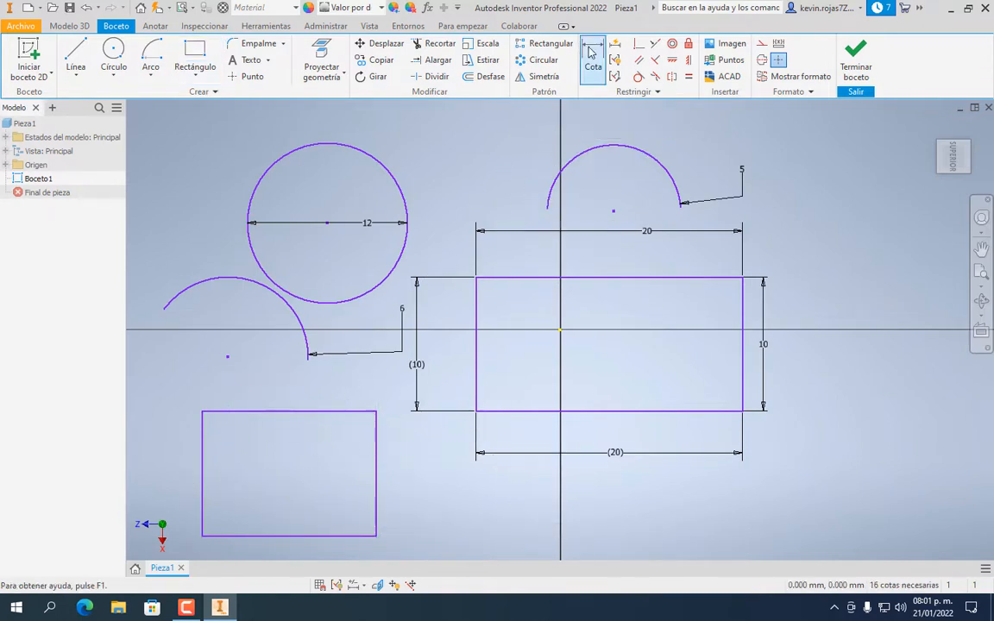
{"action": "left_click", "coordinate": [270, 417]}
{"action": "left_click", "coordinate": [362, 403]}
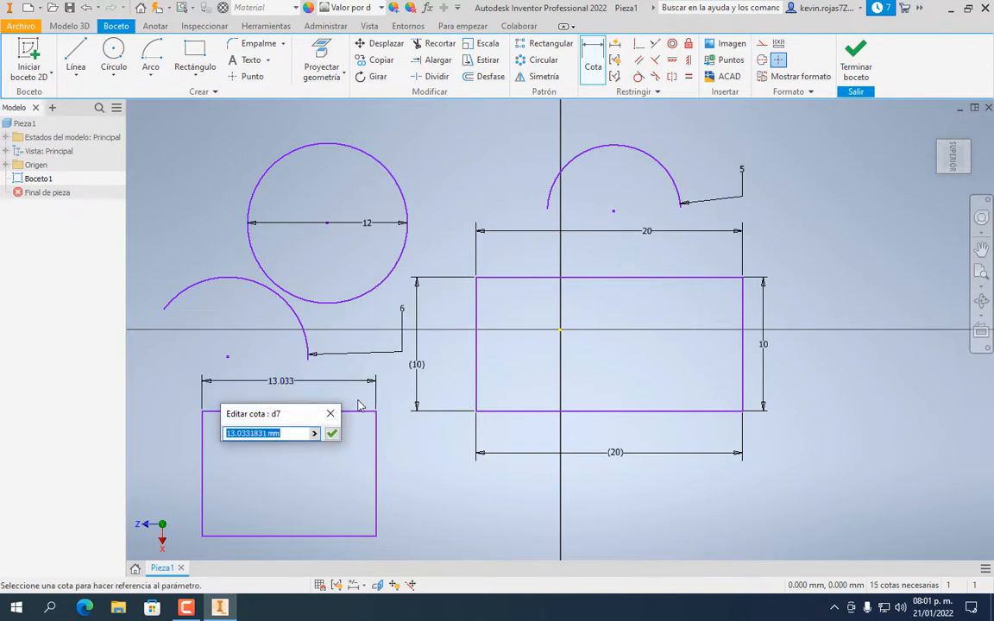
{"action": "type", "text": "14"}
{"action": "key", "text": "Return"}
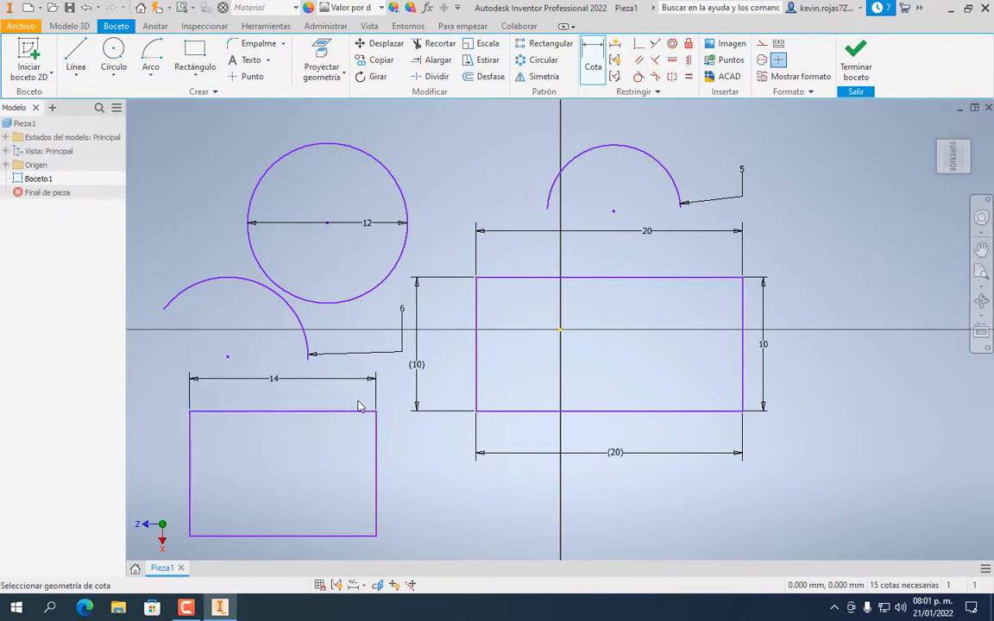
Dimension its height to 12 and add a driven reference dimension on the bottom edge
{"action": "left_click", "coordinate": [377, 461]}
{"action": "left_click", "coordinate": [400, 470]}
{"action": "type", "text": "1"}
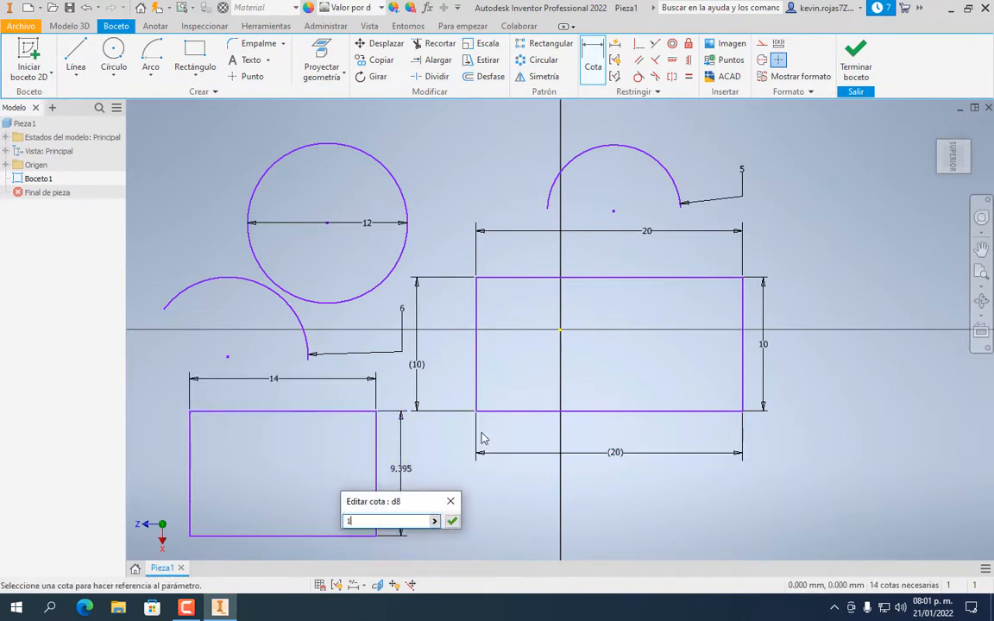
{"action": "type", "text": "2"}
{"action": "key", "text": "Return"}
{"action": "scroll", "coordinate": [386, 414], "scroll_direction": "down", "scroll_amount": 3}
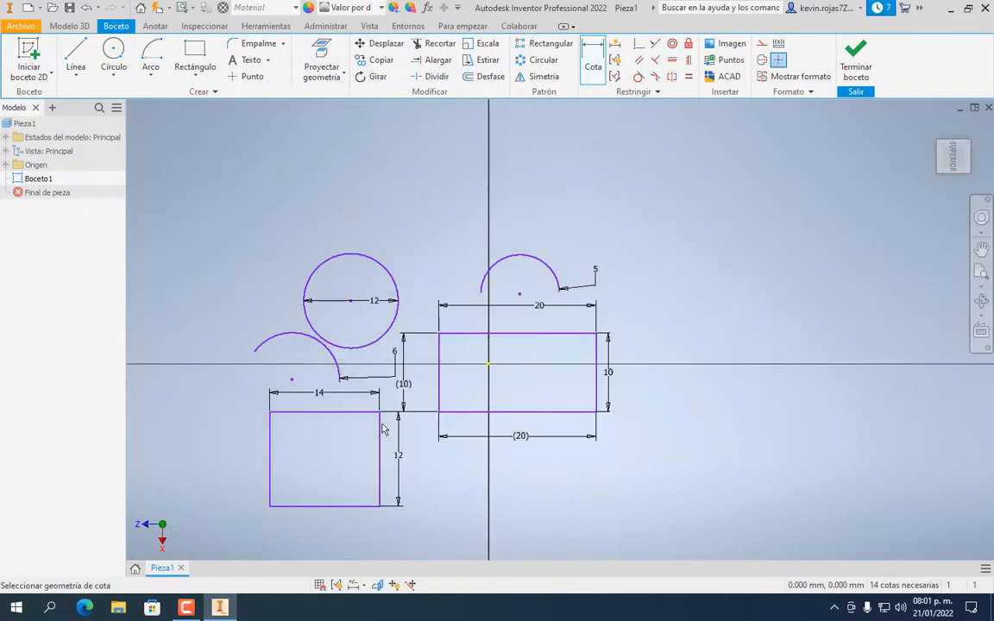
{"action": "left_click", "coordinate": [354, 507]}
{"action": "left_click", "coordinate": [348, 527]}
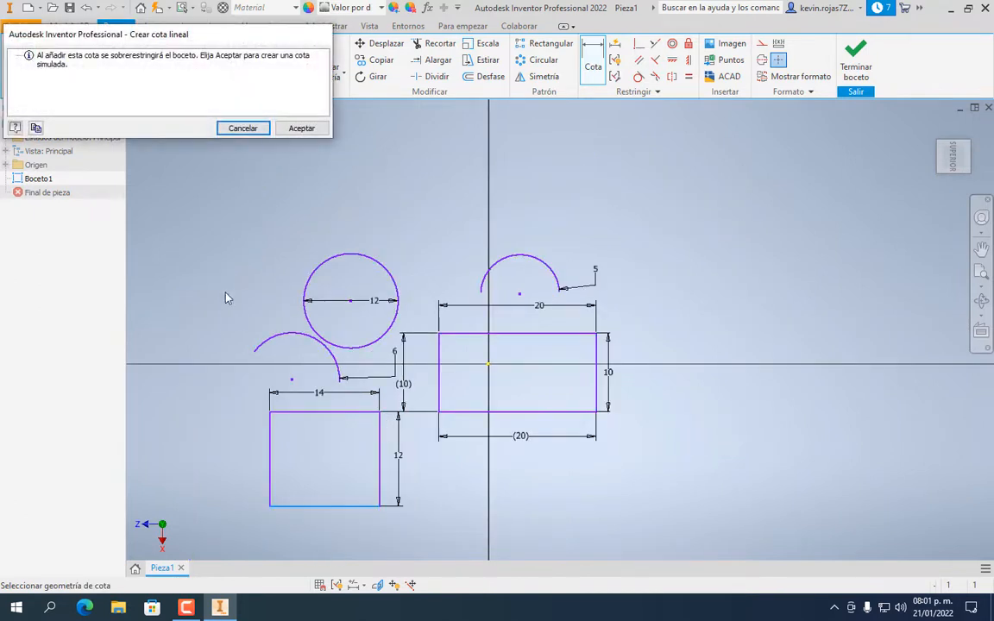
{"action": "left_click", "coordinate": [299, 128]}
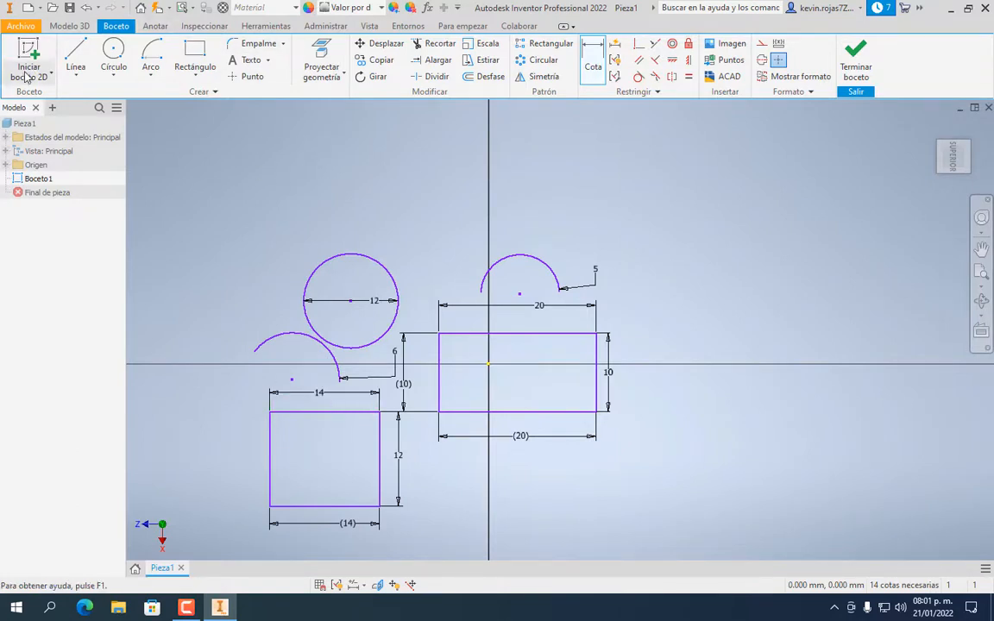
Draw a straight center-to-center slot above the 12 mm circle
{"action": "left_click", "coordinate": [199, 78]}
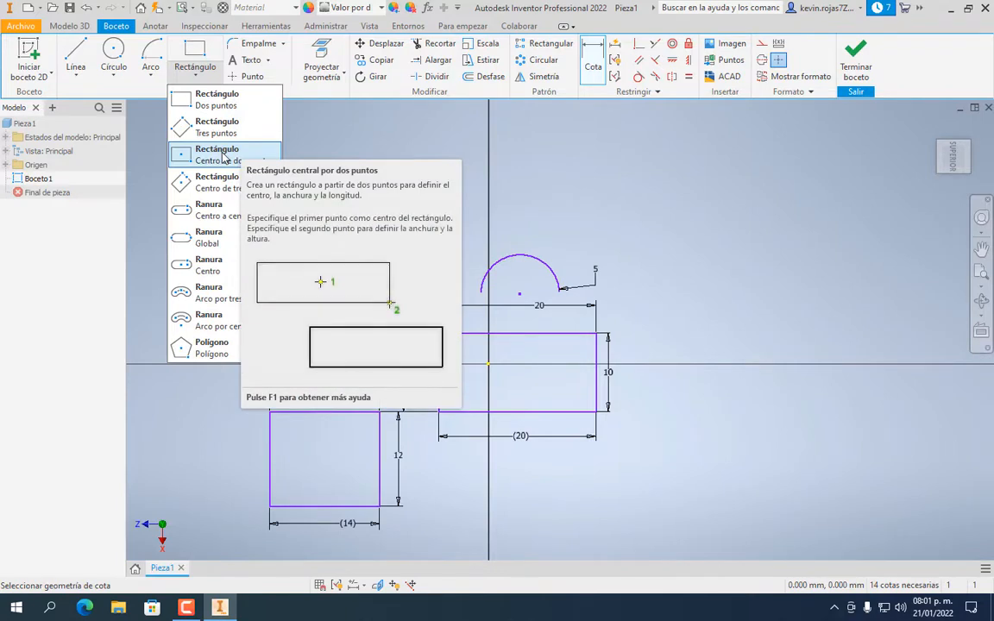
{"action": "left_click", "coordinate": [200, 222]}
{"action": "left_click", "coordinate": [291, 164]}
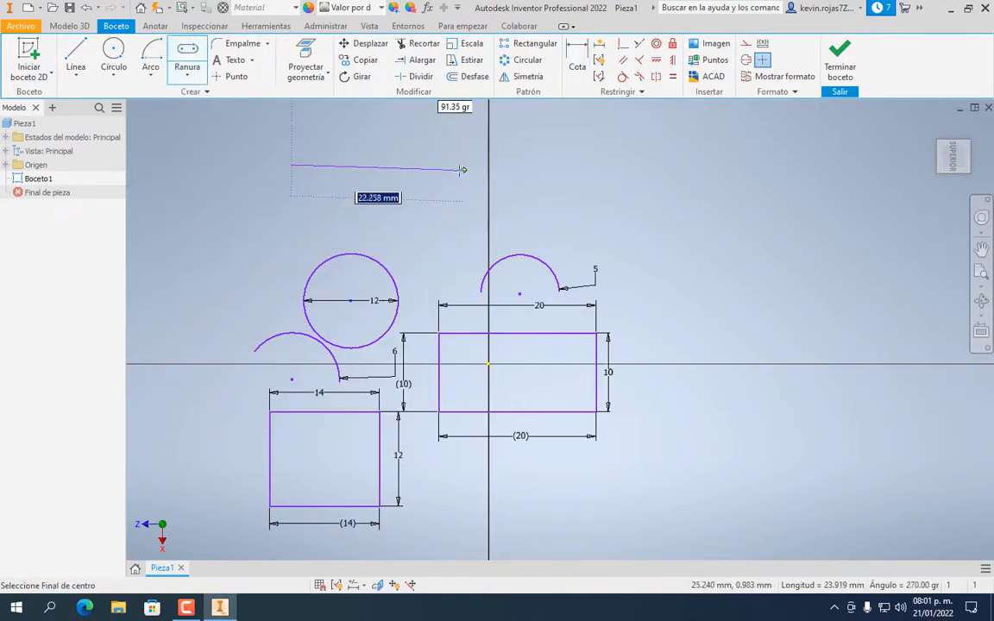
{"action": "left_click", "coordinate": [442, 164]}
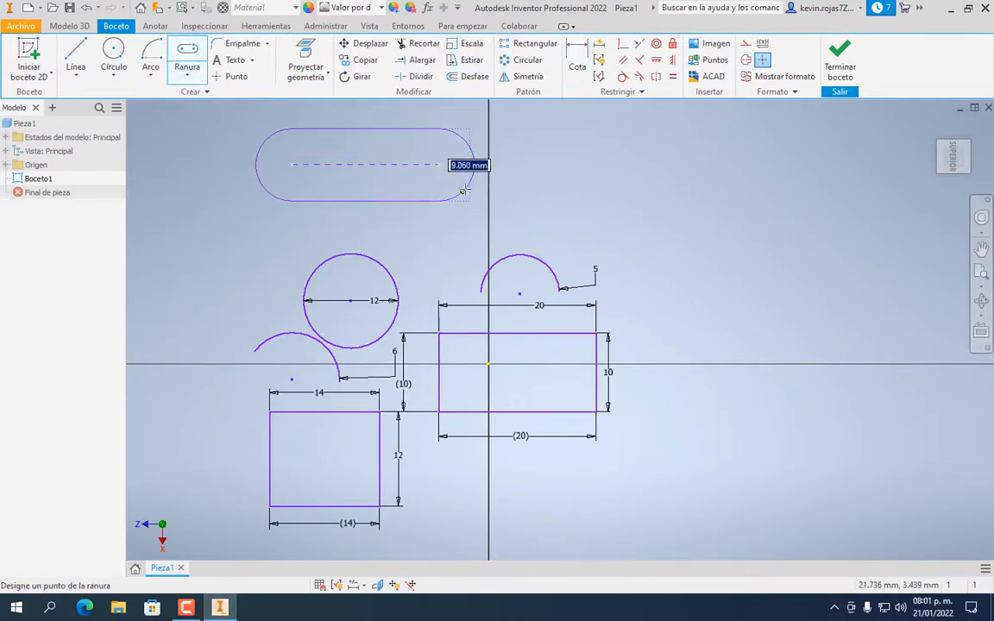
{"action": "left_click", "coordinate": [464, 199]}
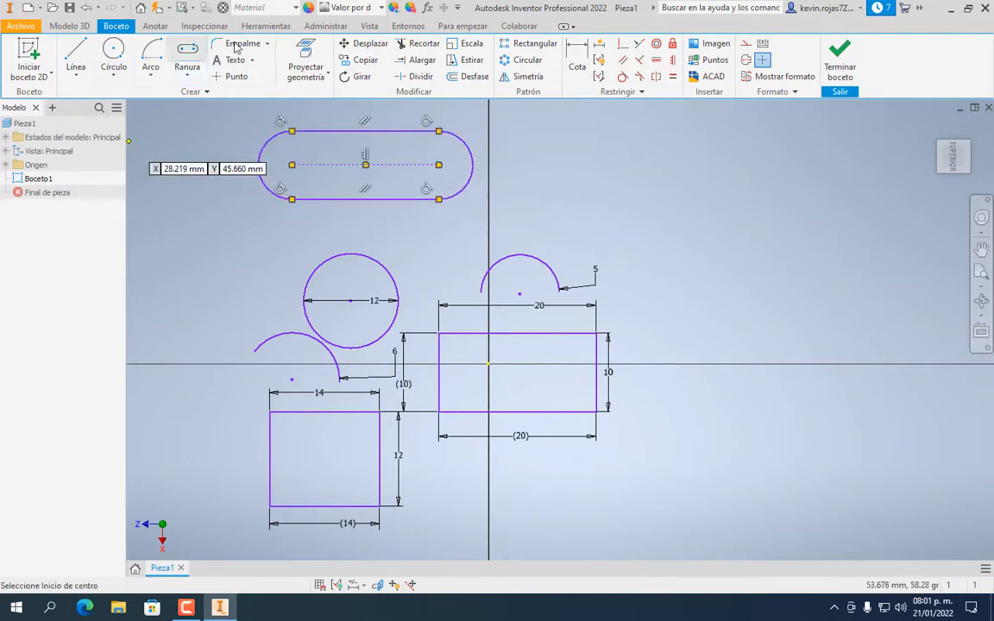
Draw a three-point arc slot curving across the upper right
{"action": "left_click", "coordinate": [187, 75]}
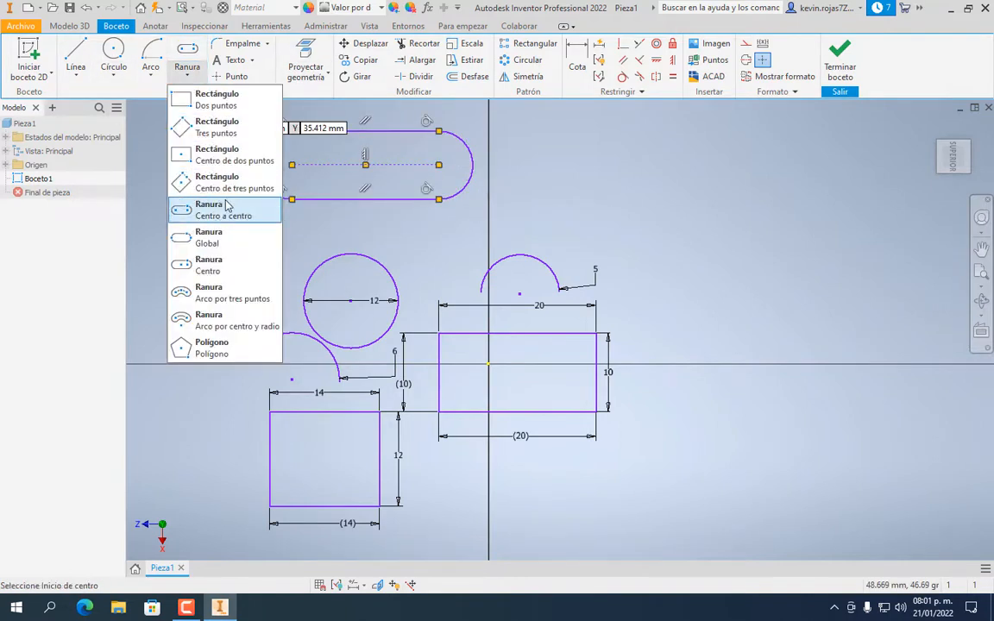
{"action": "left_click", "coordinate": [209, 298]}
{"action": "left_click", "coordinate": [590, 199]}
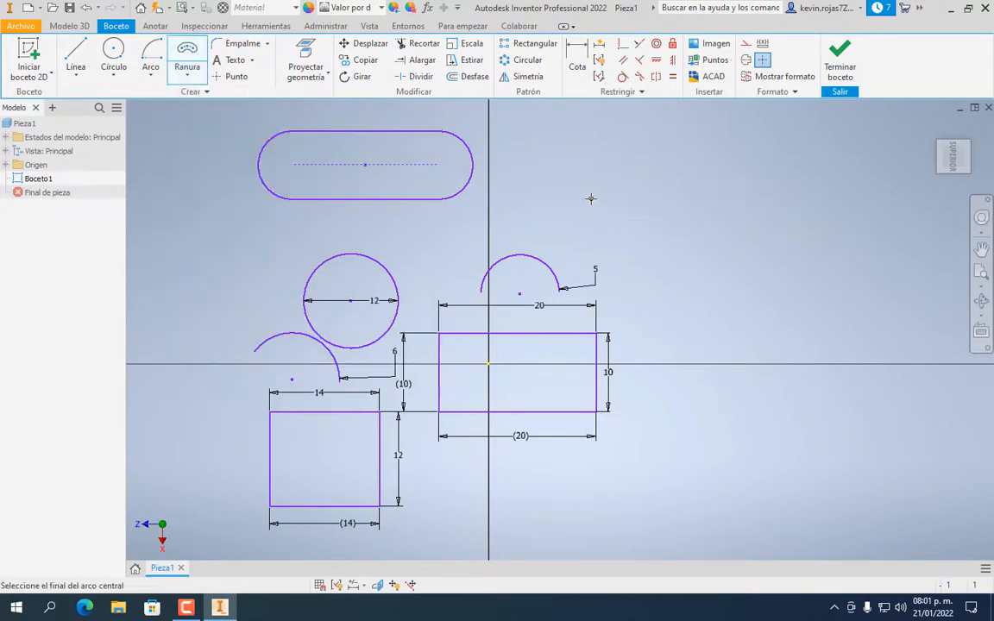
{"action": "left_click", "coordinate": [811, 201]}
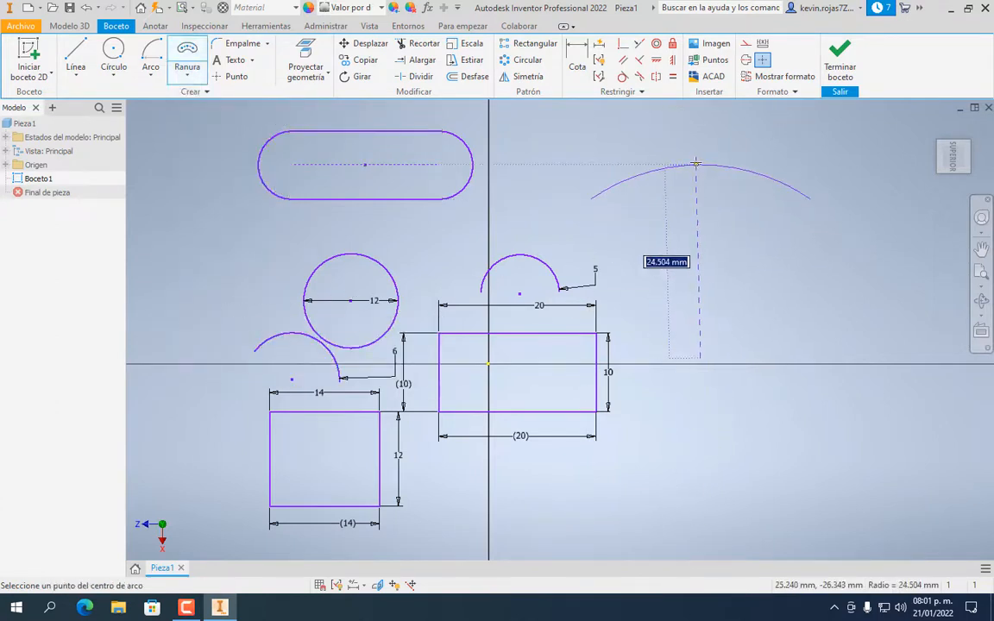
{"action": "left_click", "coordinate": [701, 171]}
{"action": "left_click", "coordinate": [682, 204]}
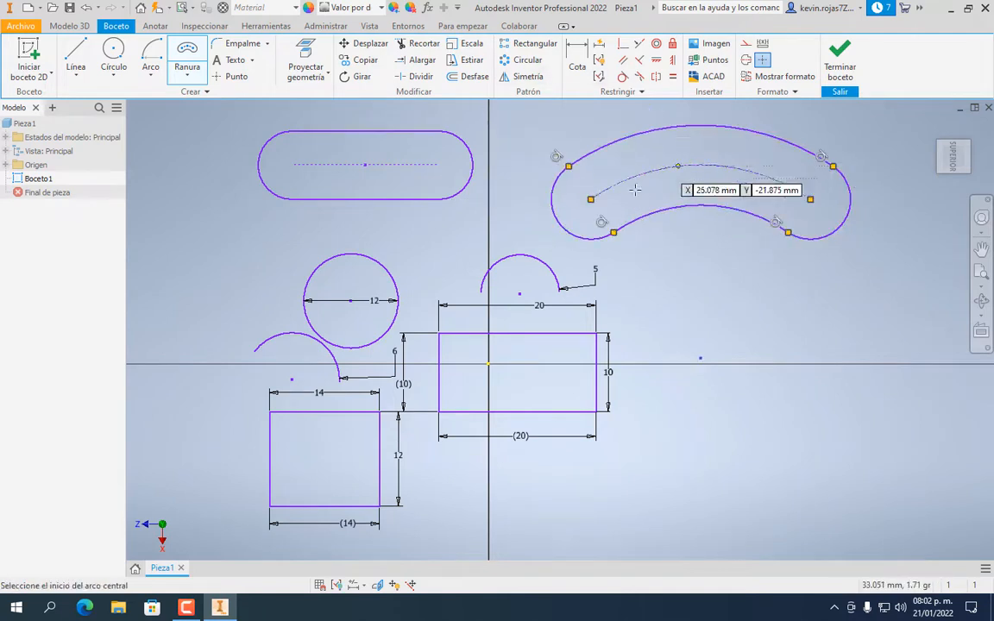
{"action": "left_click", "coordinate": [185, 76]}
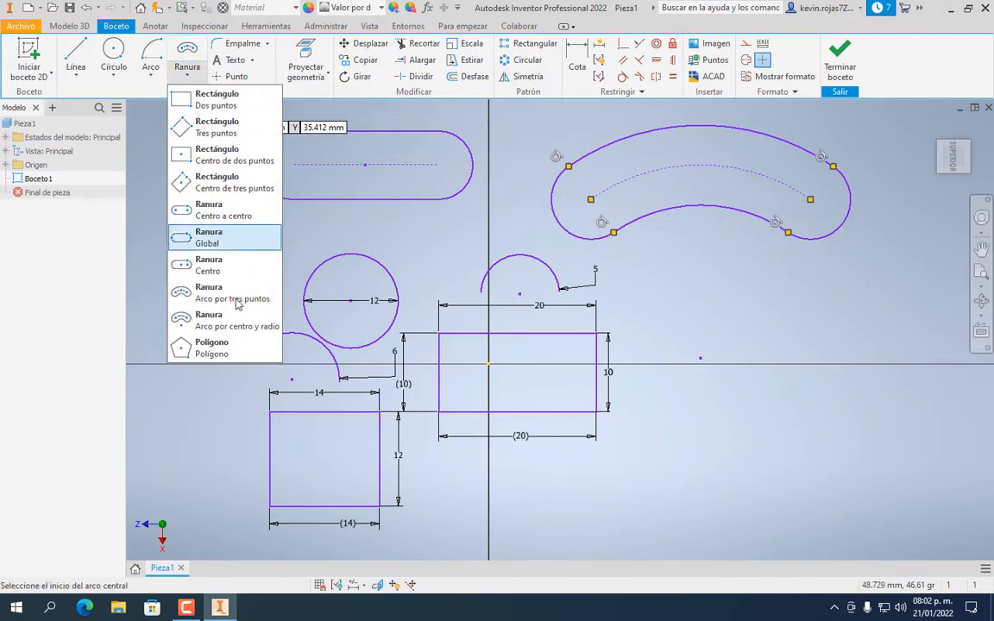
Draw four circumscribed six-sided polygons, two at the right and two along the left edge
{"action": "left_click", "coordinate": [233, 353]}
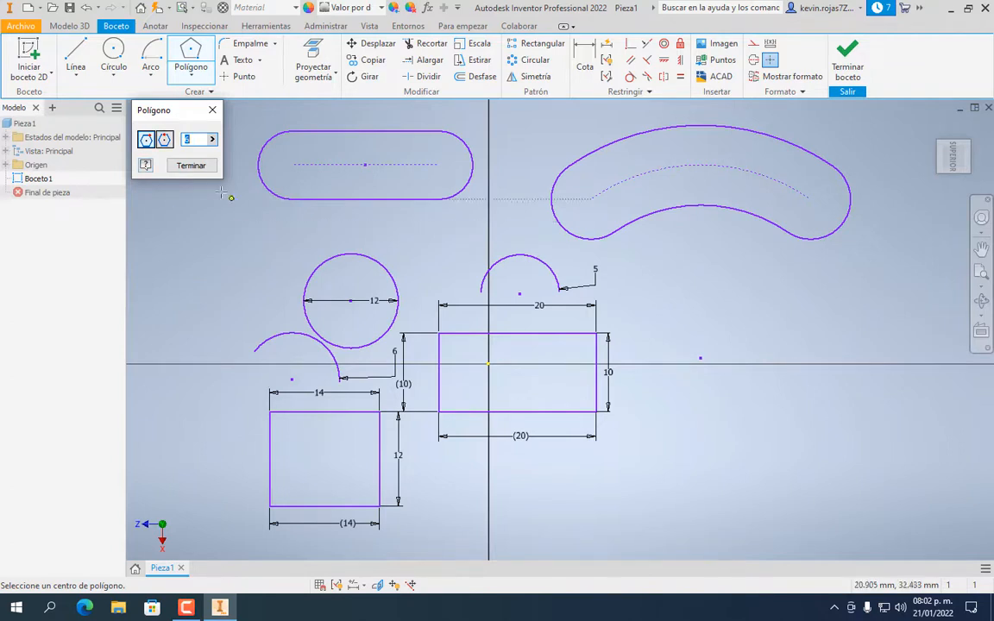
{"action": "left_click", "coordinate": [165, 140]}
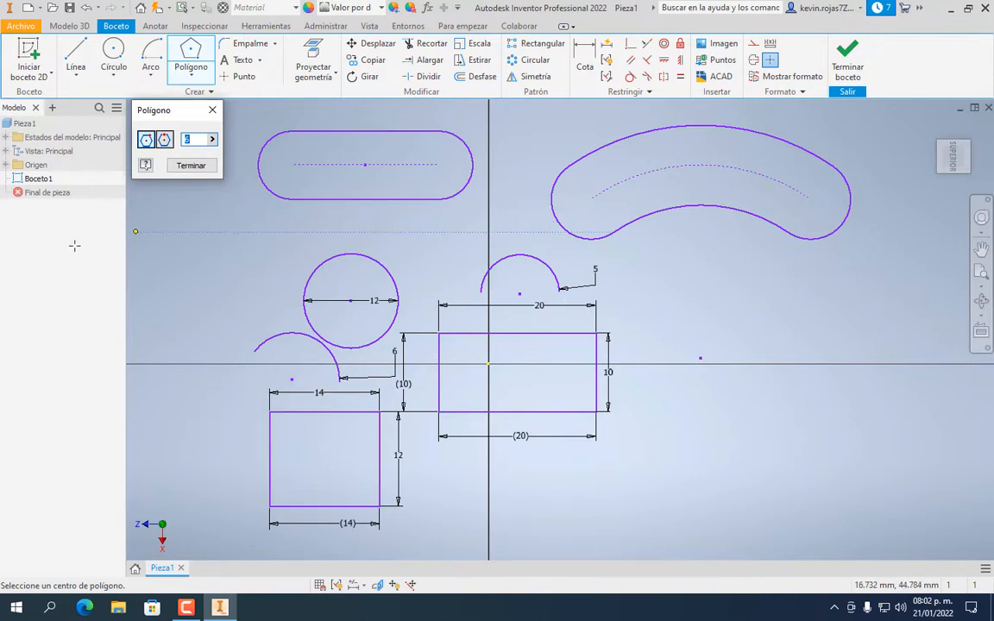
{"action": "left_click", "coordinate": [733, 417]}
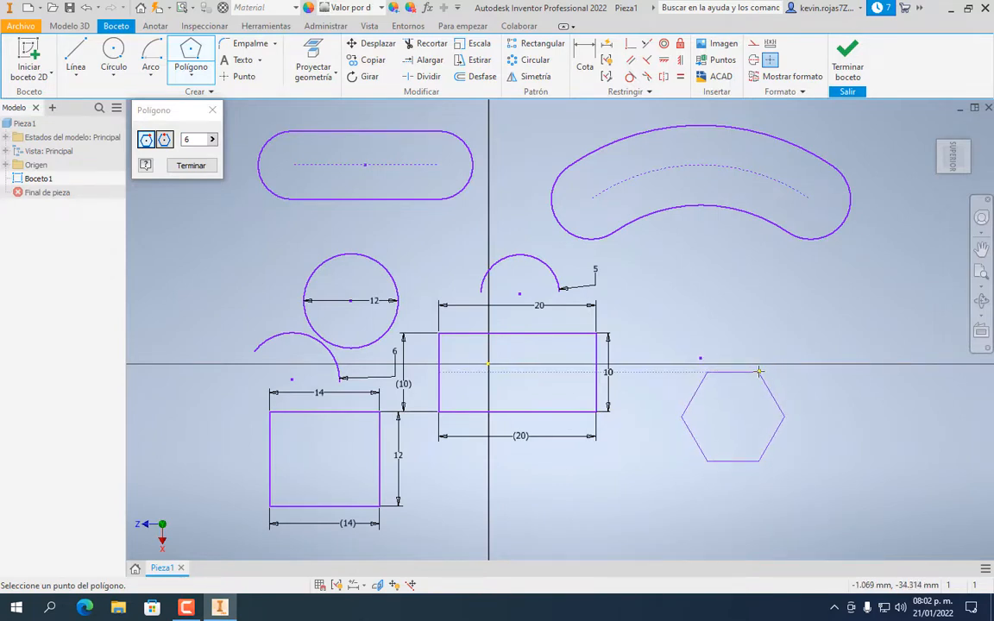
{"action": "left_click", "coordinate": [757, 372]}
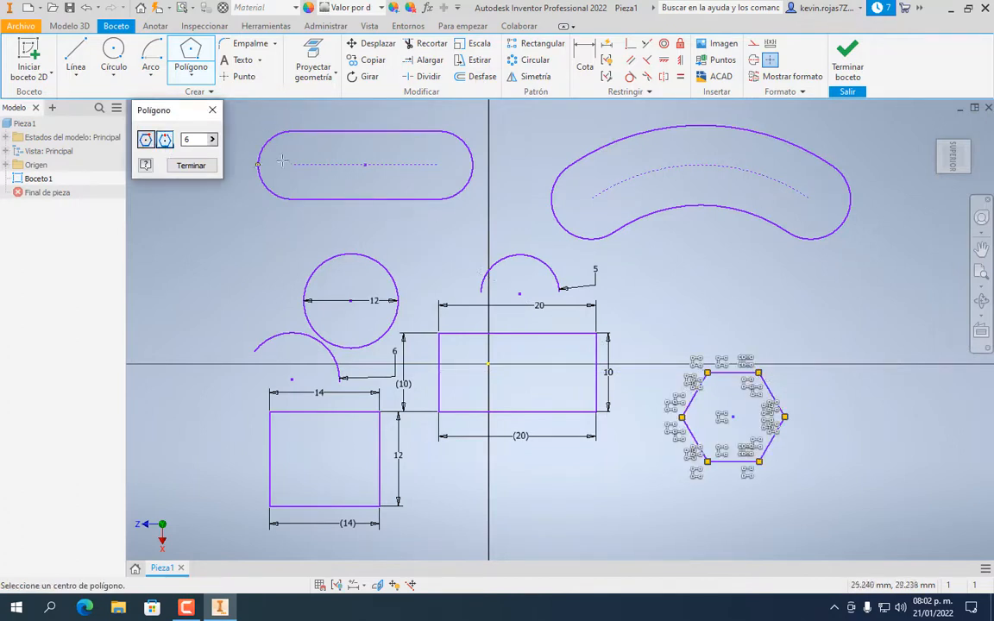
{"action": "left_click", "coordinate": [810, 332]}
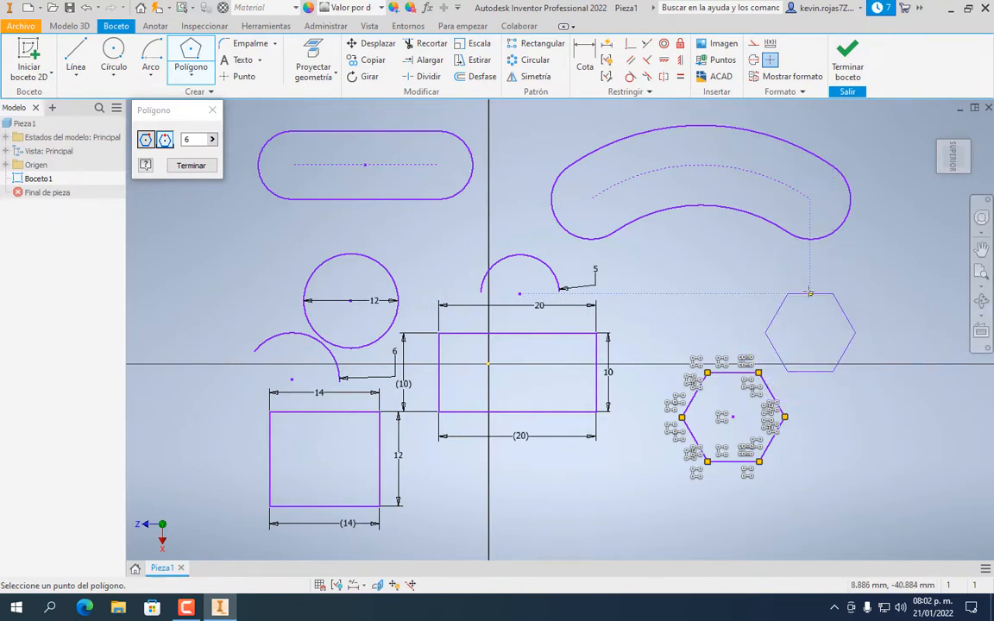
{"action": "left_click", "coordinate": [809, 295]}
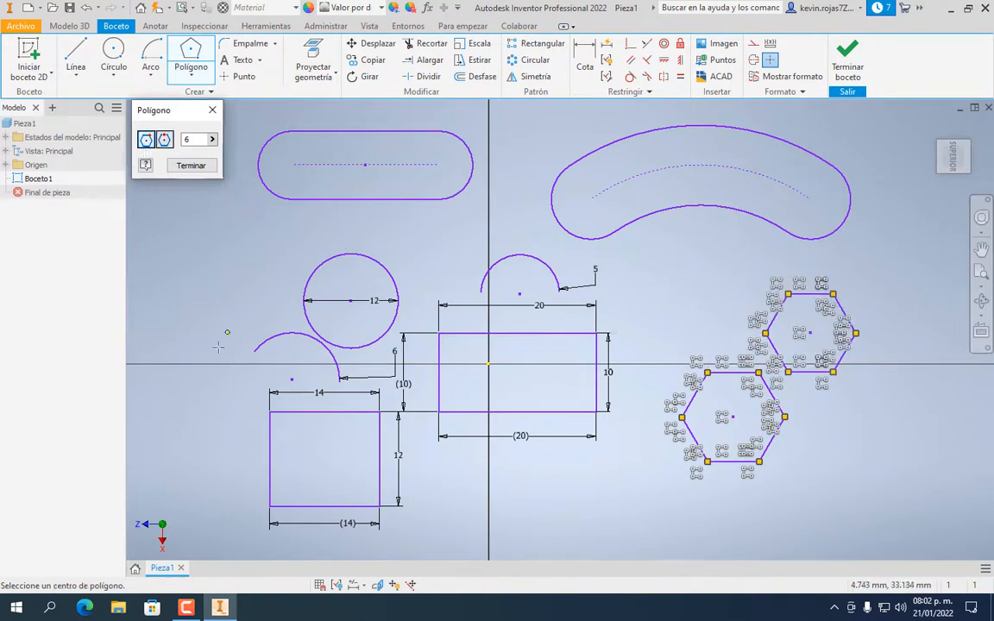
{"action": "left_click", "coordinate": [189, 285]}
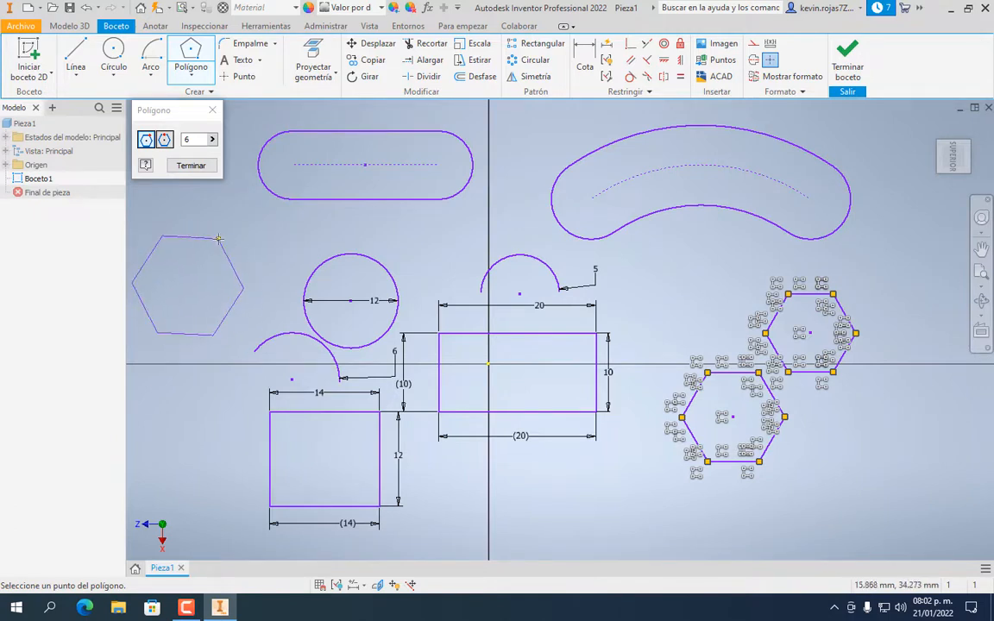
{"action": "left_click", "coordinate": [188, 223]}
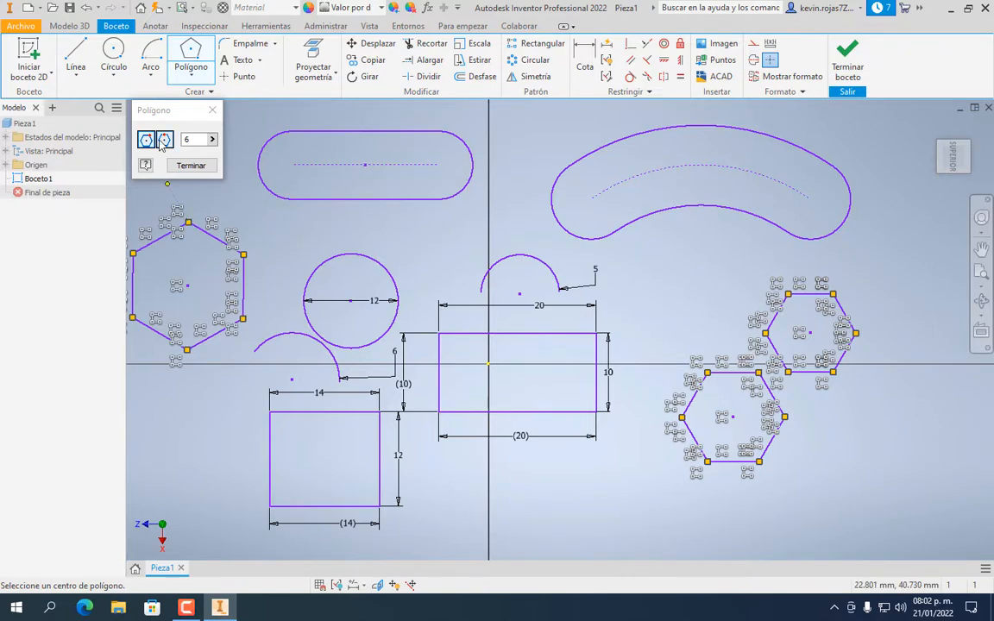
{"action": "left_click", "coordinate": [166, 450]}
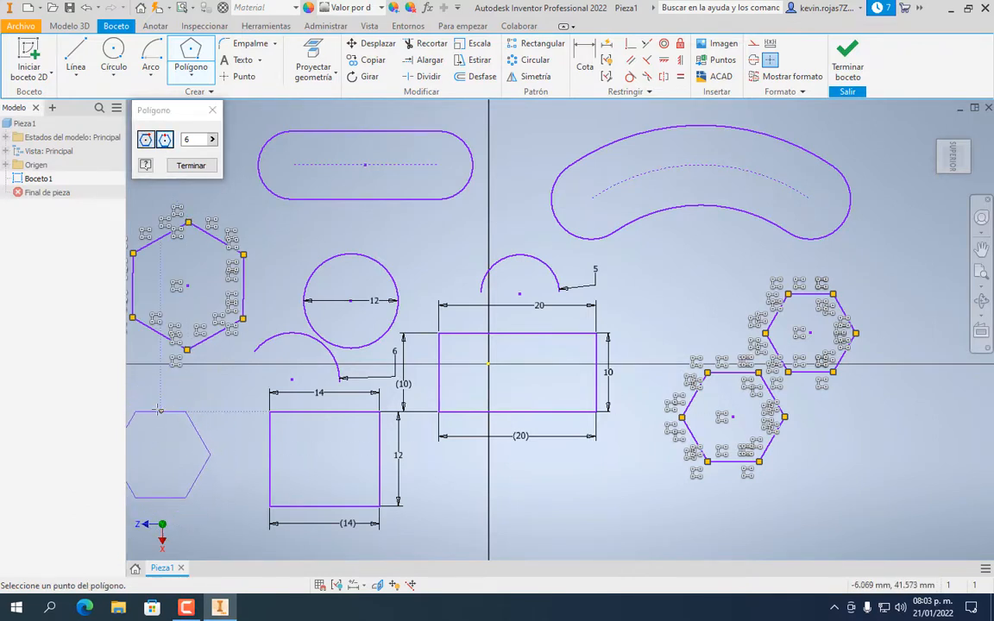
{"action": "left_click", "coordinate": [218, 454]}
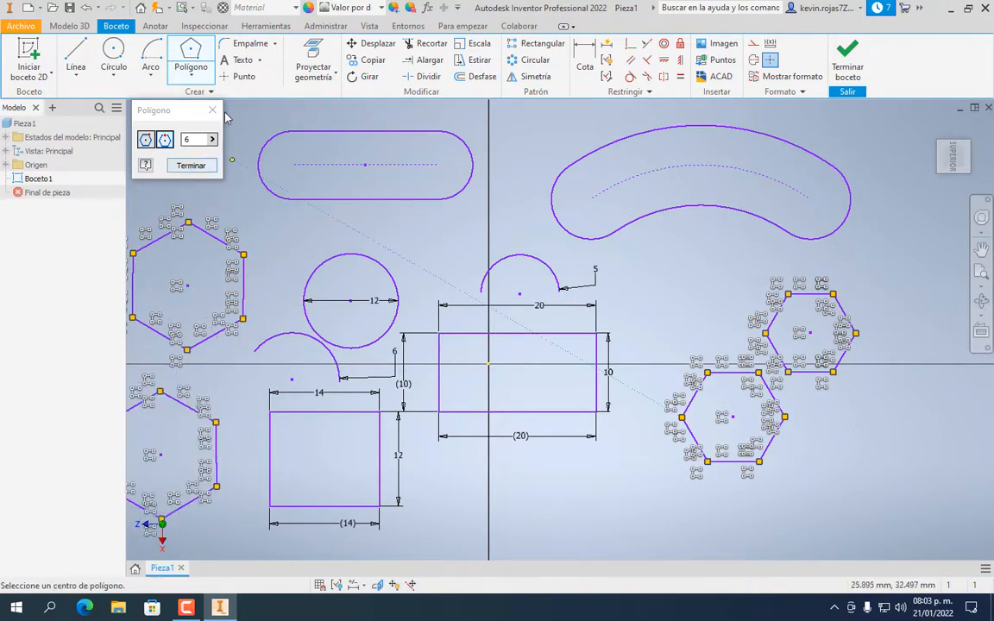
{"action": "left_click", "coordinate": [213, 110]}
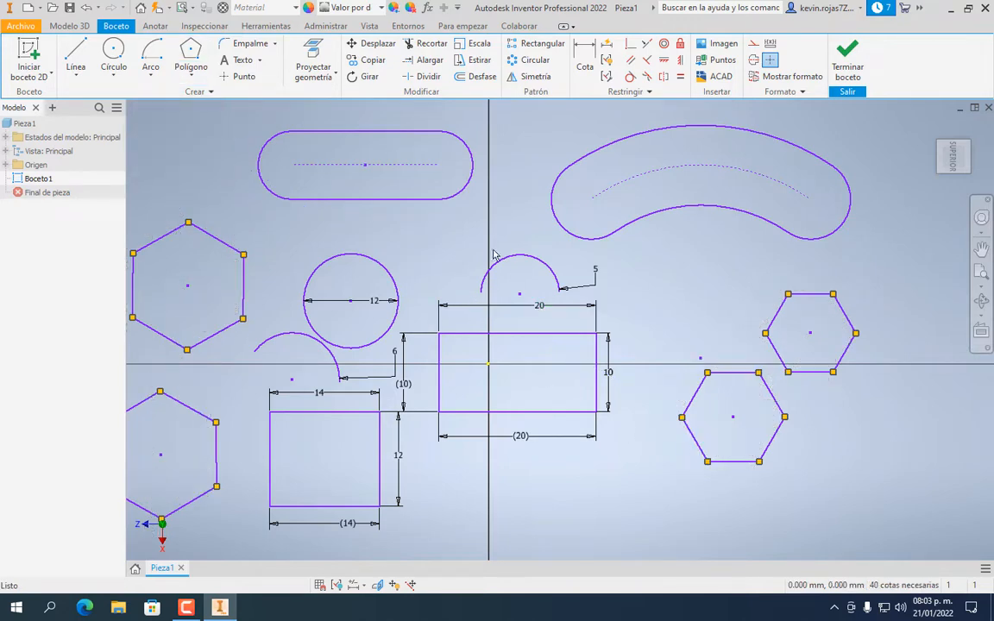
Zoom in on the 20 × 10 rectangle and open Empalme 2D at 2 mm radius
{"action": "mouse_move", "coordinate": [465, 255]}
{"action": "middle_mouse_down"}
{"action": "mouse_move", "coordinate": [501, 229]}
{"action": "mouse_move", "coordinate": [511, 245]}
{"action": "mouse_move", "coordinate": [531, 225]}
{"action": "middle_mouse_up"}
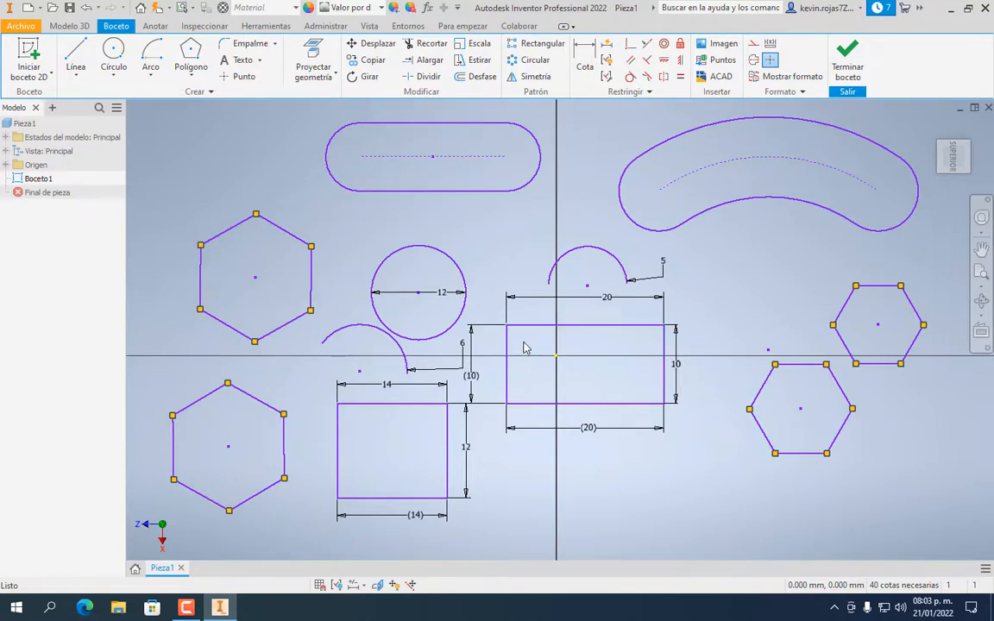
{"action": "scroll", "coordinate": [523, 347], "scroll_direction": "down", "scroll_amount": 3}
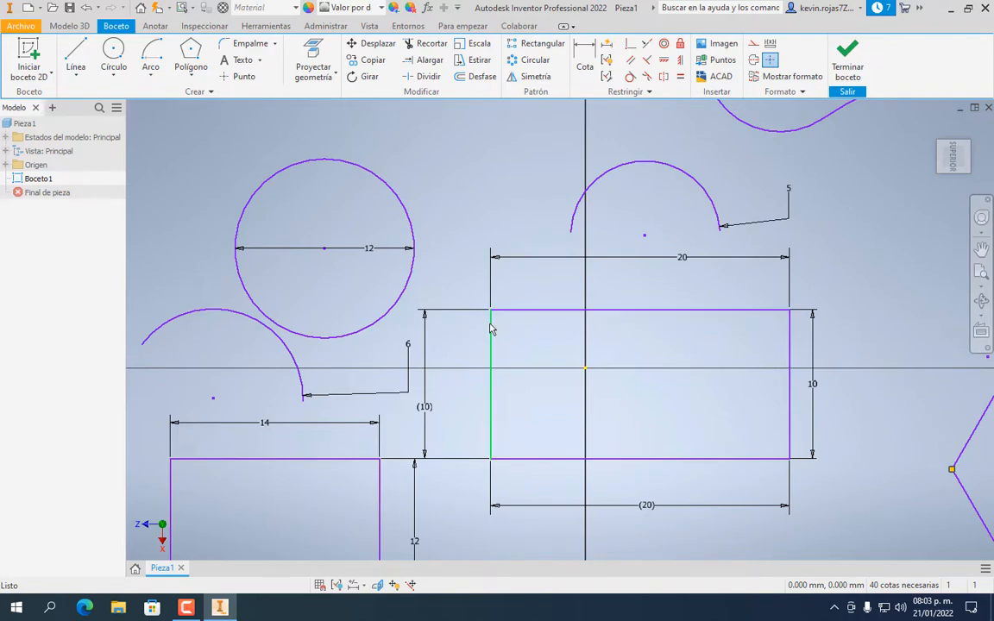
{"action": "left_click", "coordinate": [260, 50]}
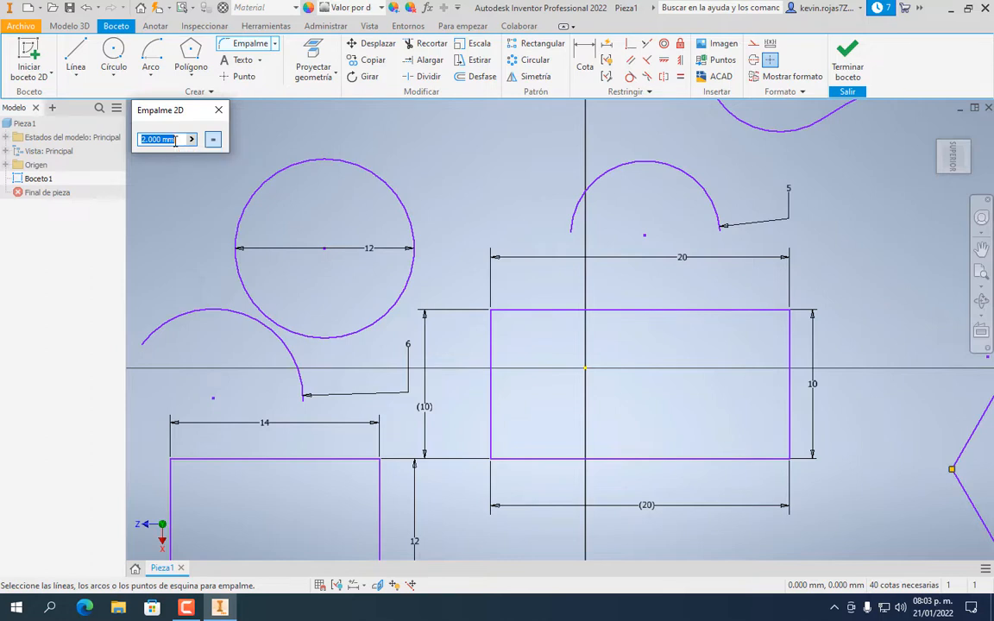
Fillet the rectangle's top-left corner between its left and top edges with radius 5
{"action": "type", "text": "5"}
{"action": "left_click", "coordinate": [494, 347]}
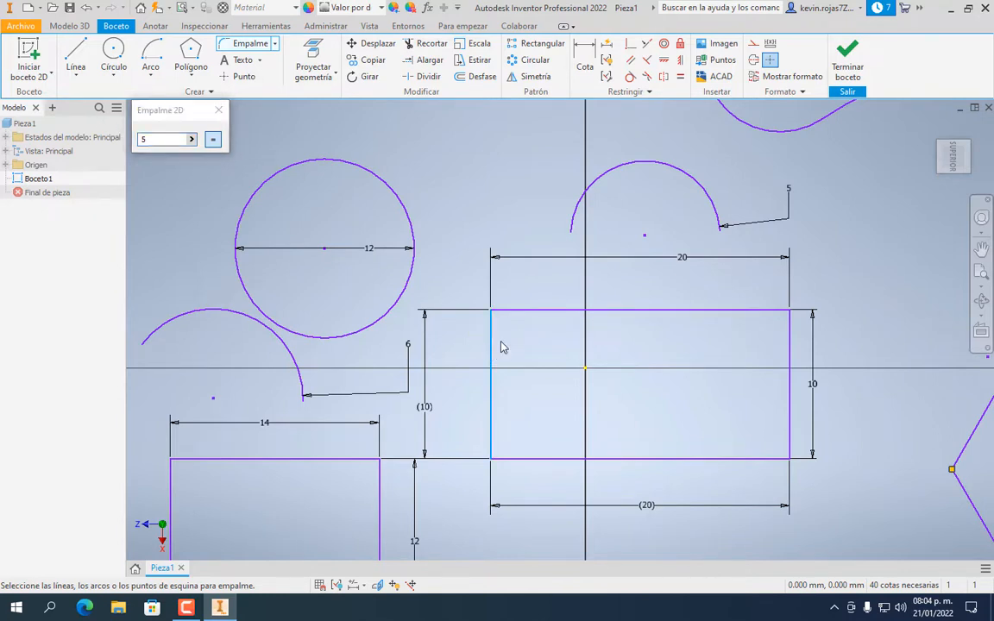
{"action": "left_click", "coordinate": [521, 311]}
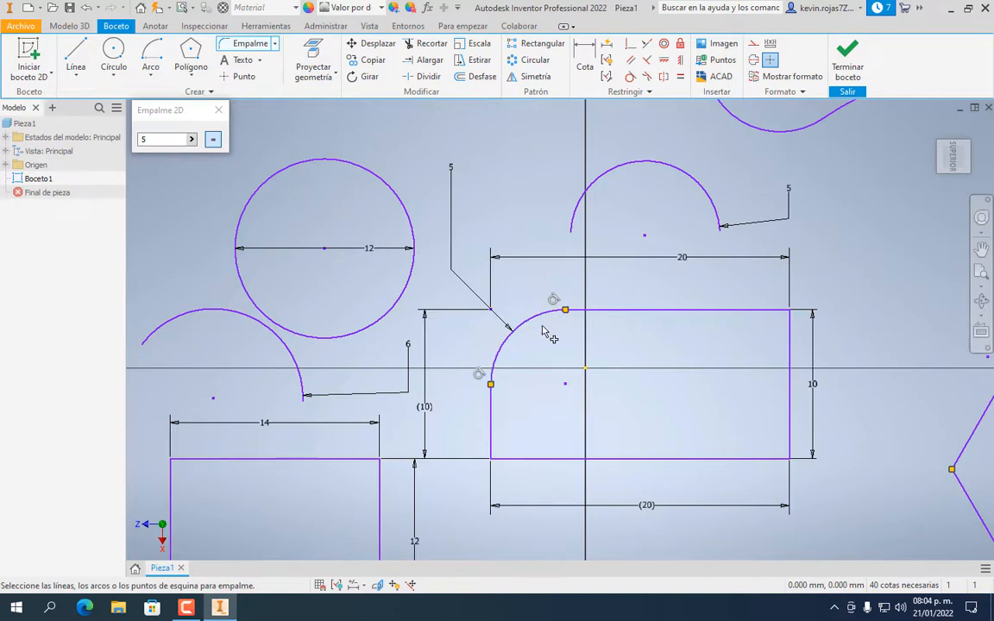
{"action": "left_click", "coordinate": [159, 138]}
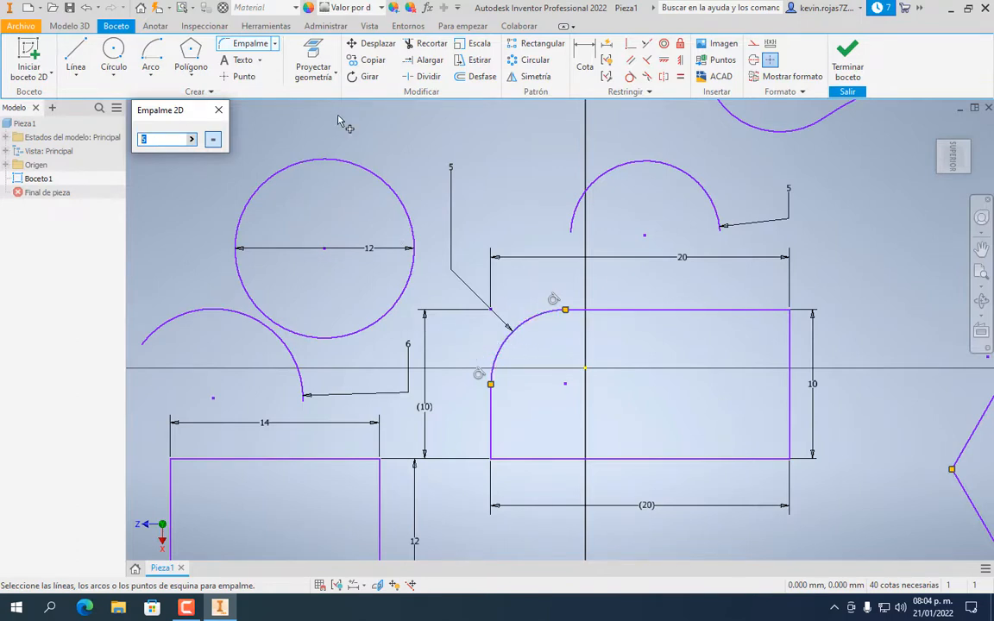
Change the fillet's radius dimension to 3
{"action": "key", "text": "Escape"}
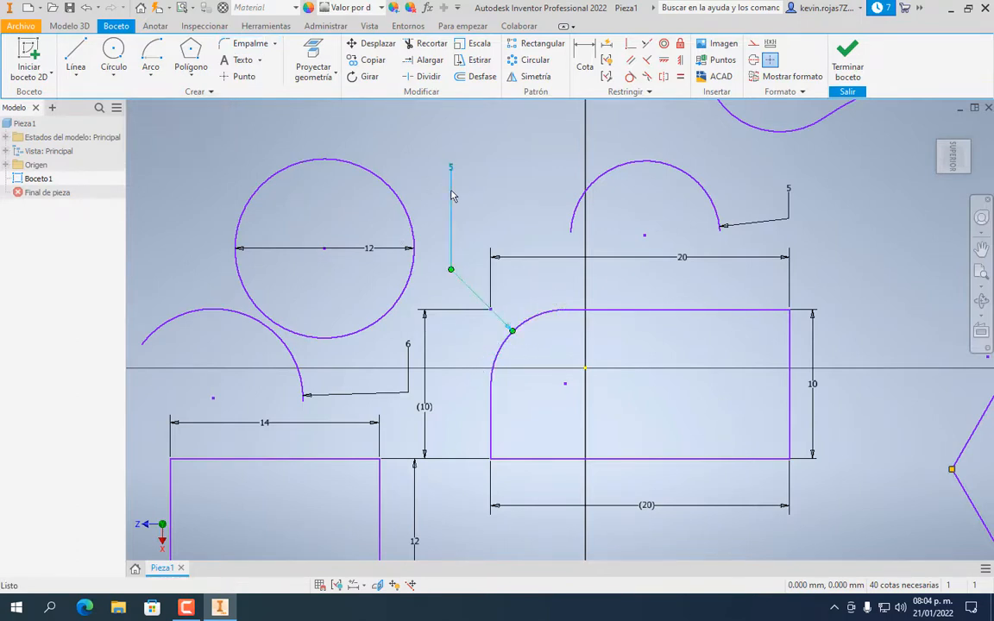
{"action": "double_click", "coordinate": [453, 196]}
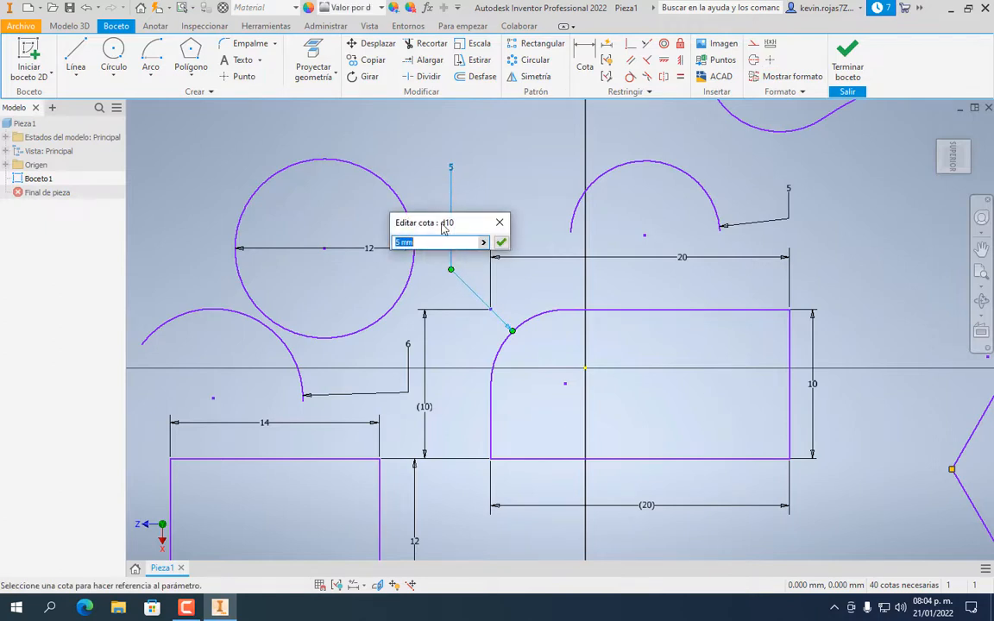
{"action": "type", "text": "3"}
{"action": "key", "text": "Return"}
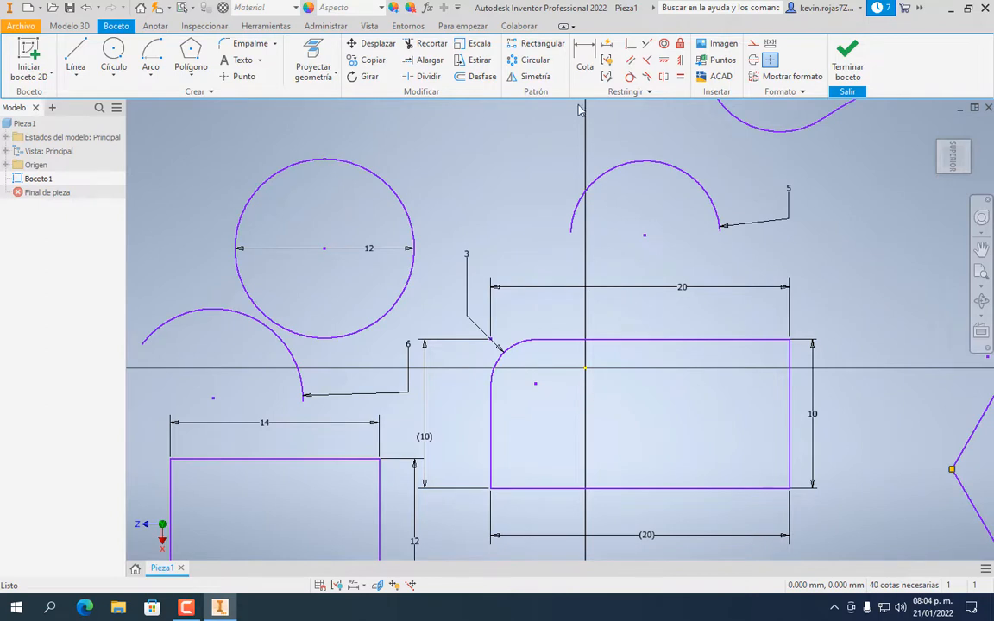
Dimension the rectangle's top edge 5 from the origin and its left edge 8 from the vertical axis
{"action": "left_click", "coordinate": [586, 60]}
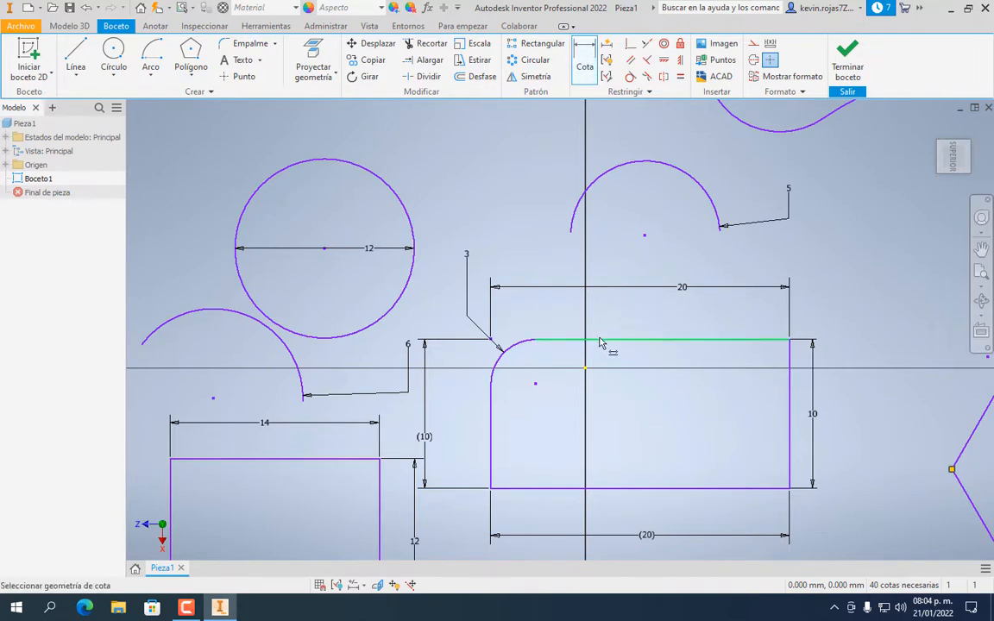
{"action": "left_click", "coordinate": [599, 340]}
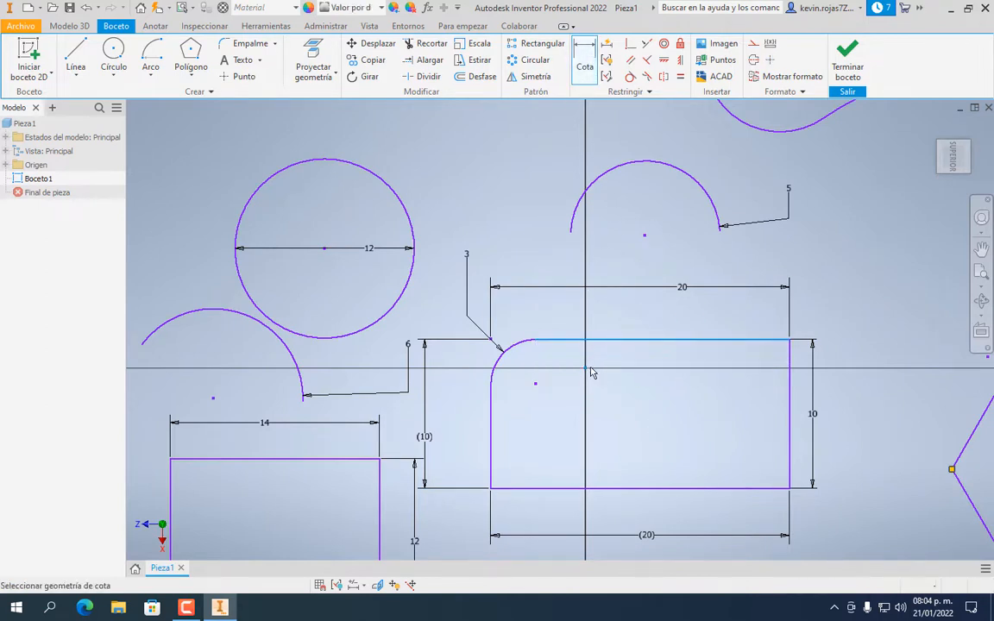
{"action": "left_click", "coordinate": [587, 369]}
{"action": "left_click", "coordinate": [651, 396]}
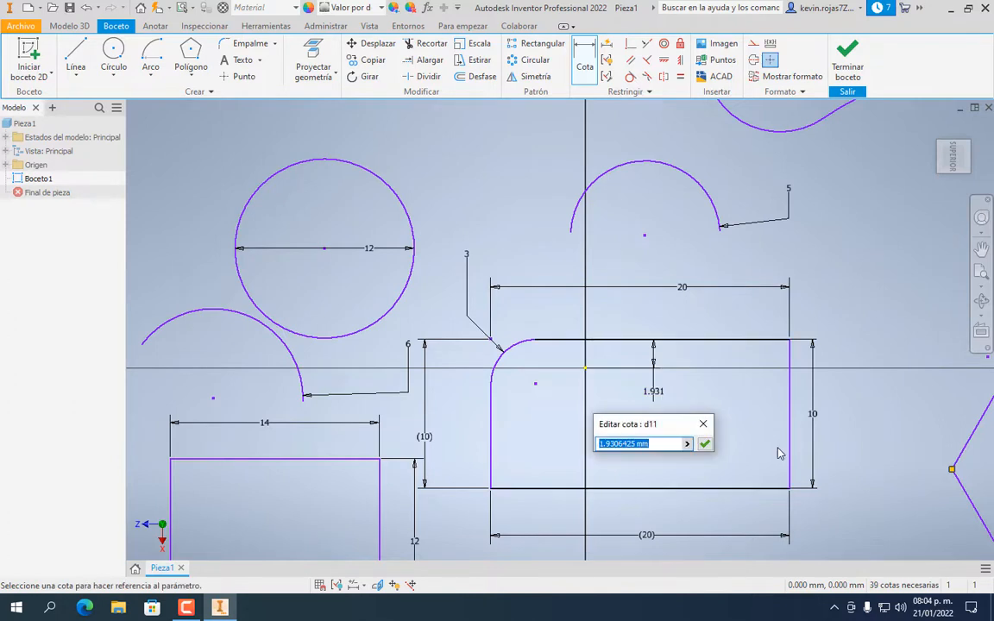
{"action": "type", "text": "5"}
{"action": "key", "text": "Return"}
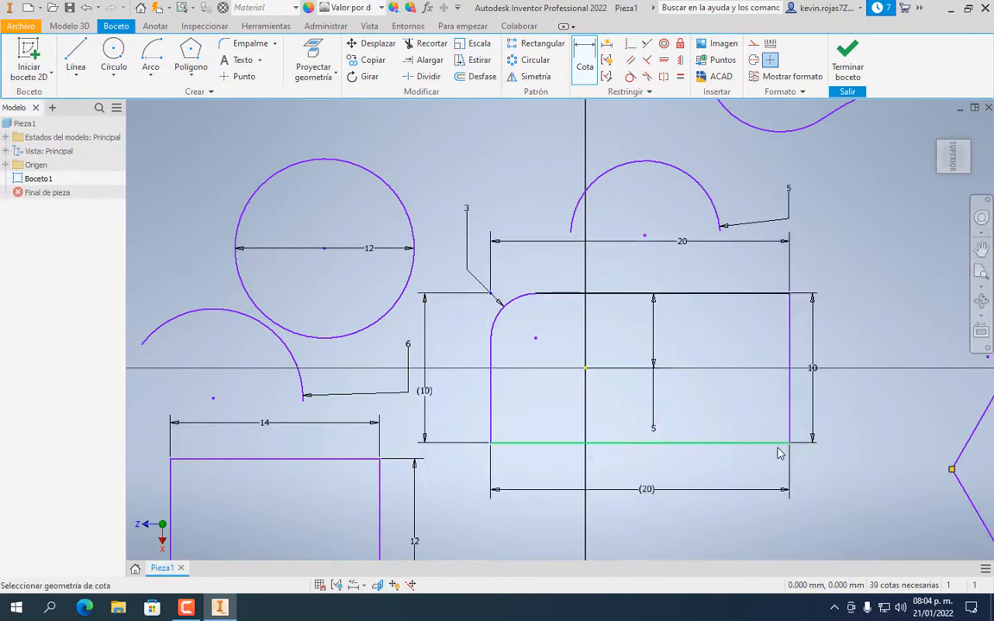
{"action": "left_click", "coordinate": [580, 62]}
{"action": "left_click", "coordinate": [491, 378]}
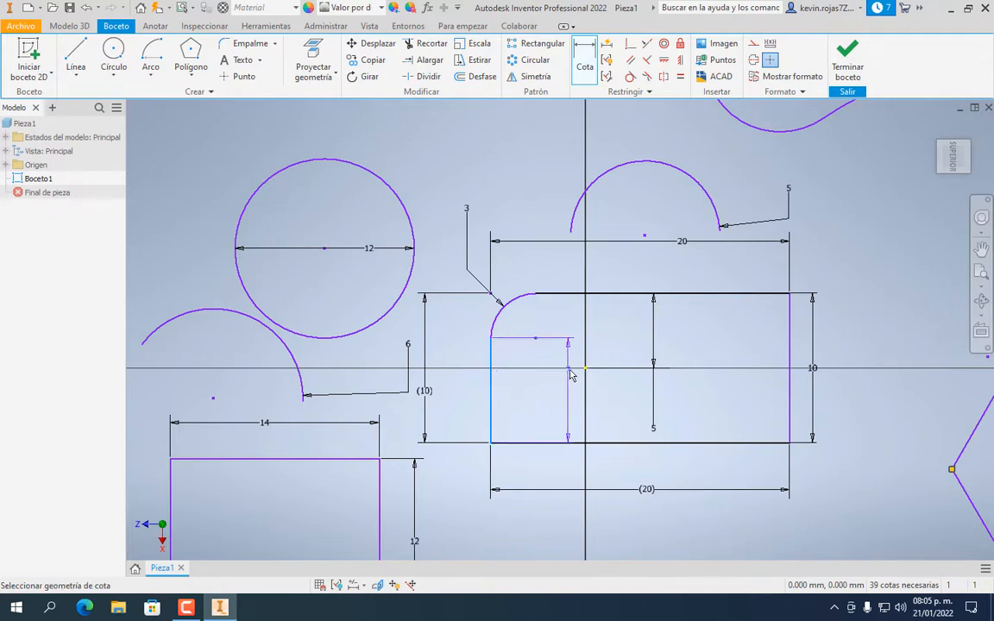
{"action": "left_click", "coordinate": [586, 380]}
{"action": "left_click", "coordinate": [604, 412]}
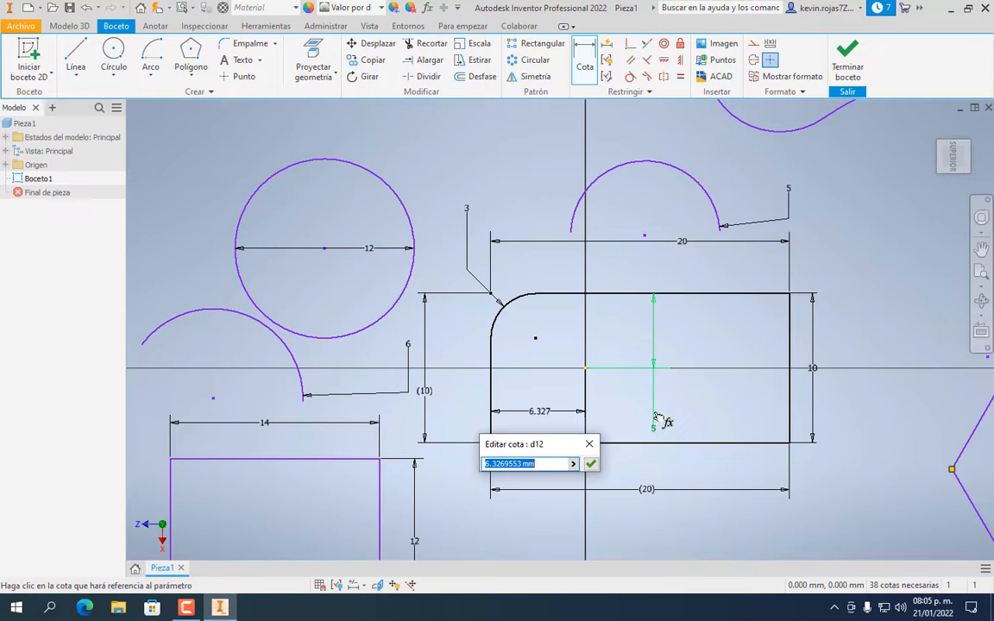
{"action": "type", "text": "8"}
{"action": "key", "text": "Return"}
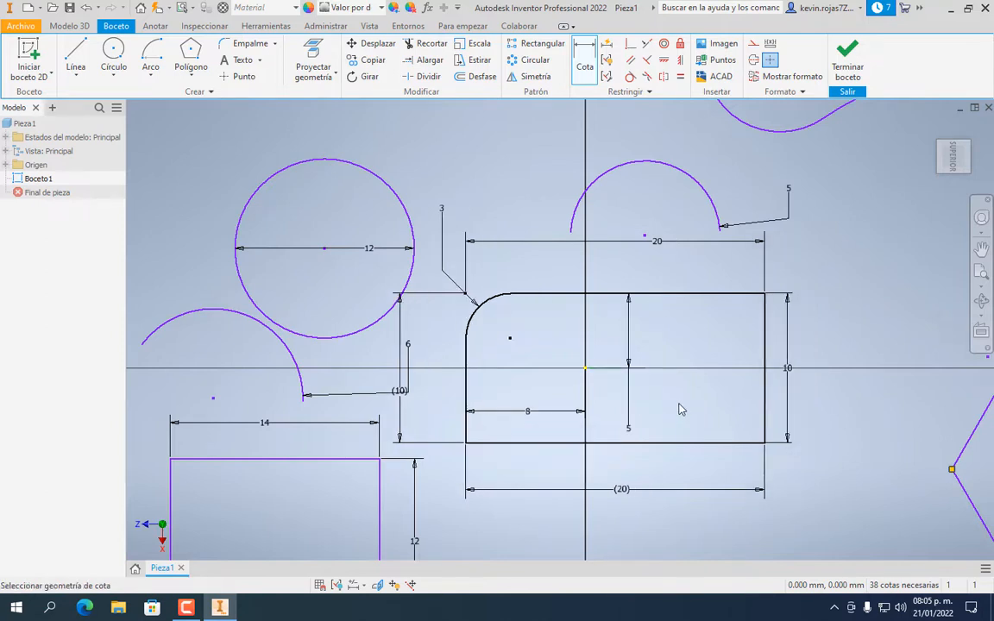
Reduce the corner fillet radius from 3 to 2
{"action": "left_click", "coordinate": [444, 224]}
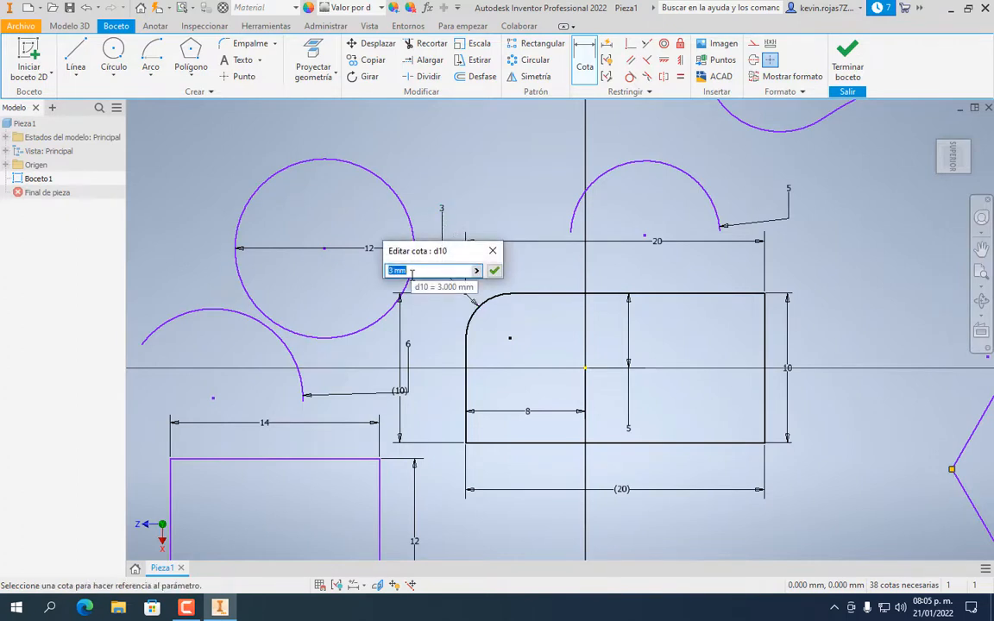
{"action": "type", "text": "2"}
{"action": "key", "text": "Return"}
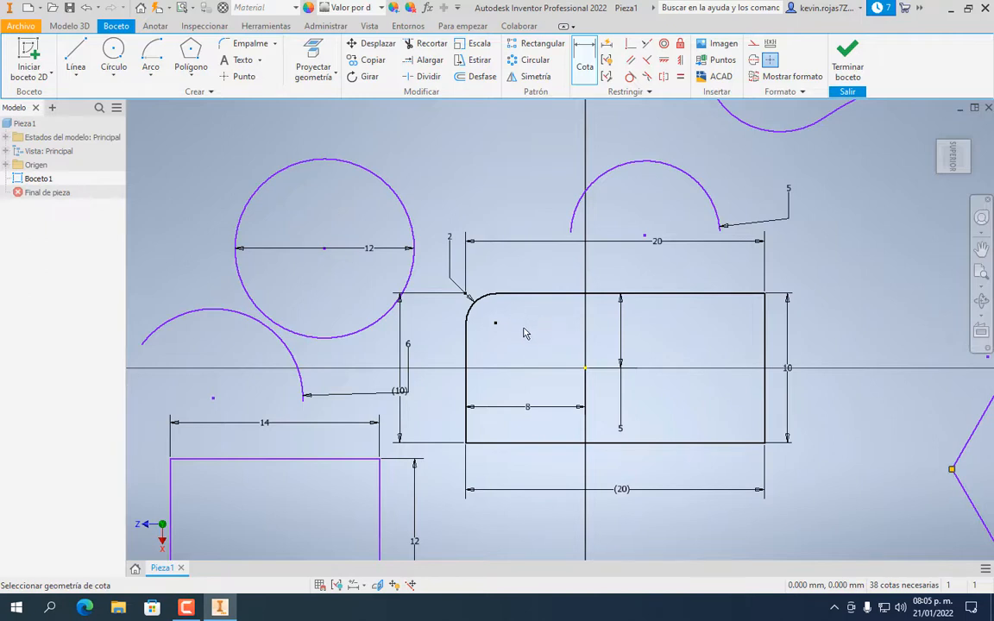
Add a sketch text box above the circle containing the word 'Texto'
{"action": "left_click", "coordinate": [244, 62]}
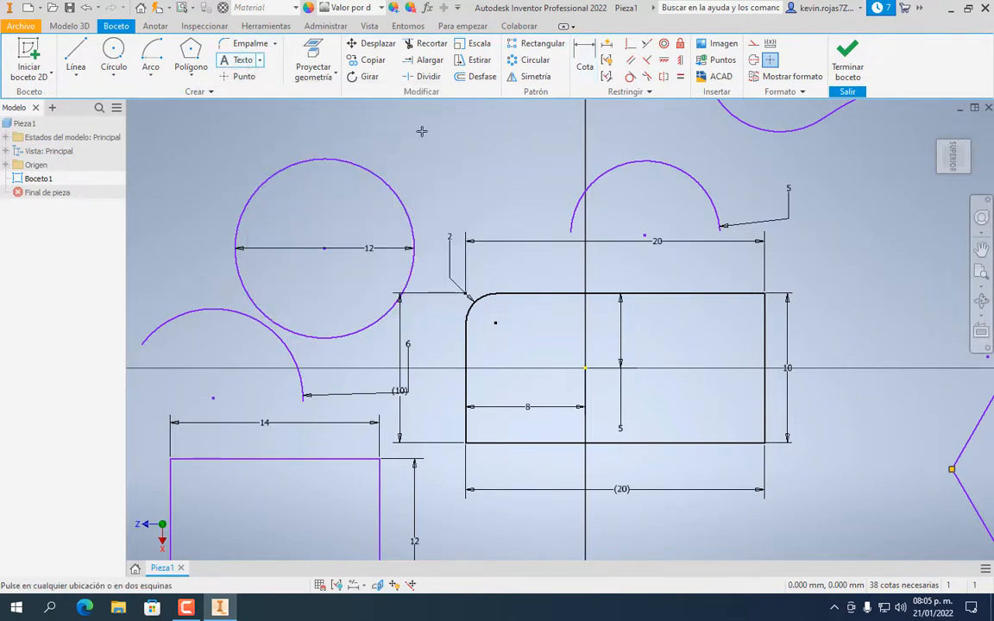
{"action": "left_click_drag", "start_coordinate": [421, 131], "coordinate": [509, 159]}
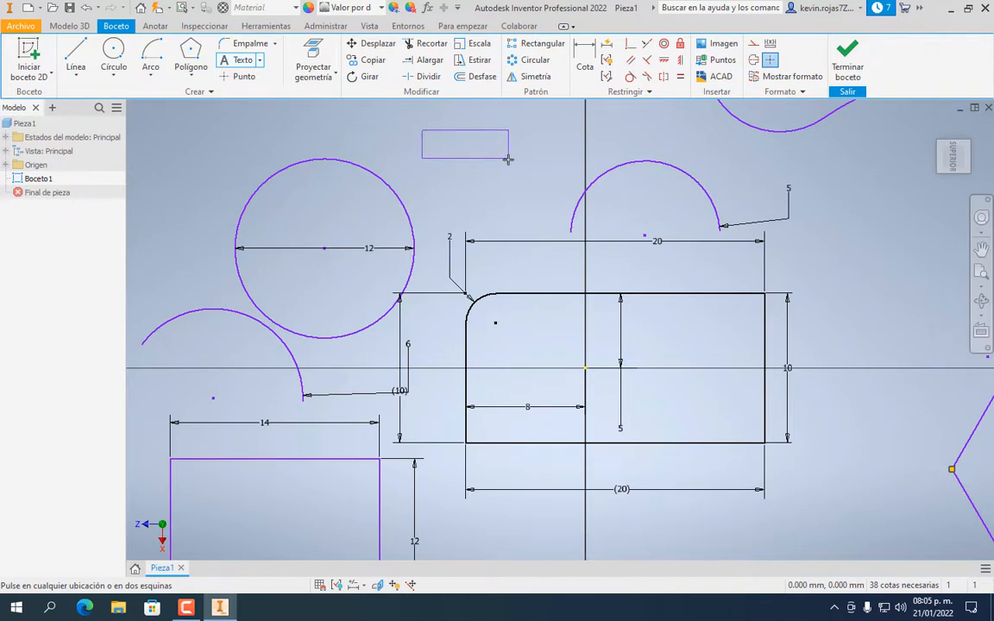
{"action": "left_click_drag", "start_coordinate": [509, 159], "coordinate": [532, 165]}
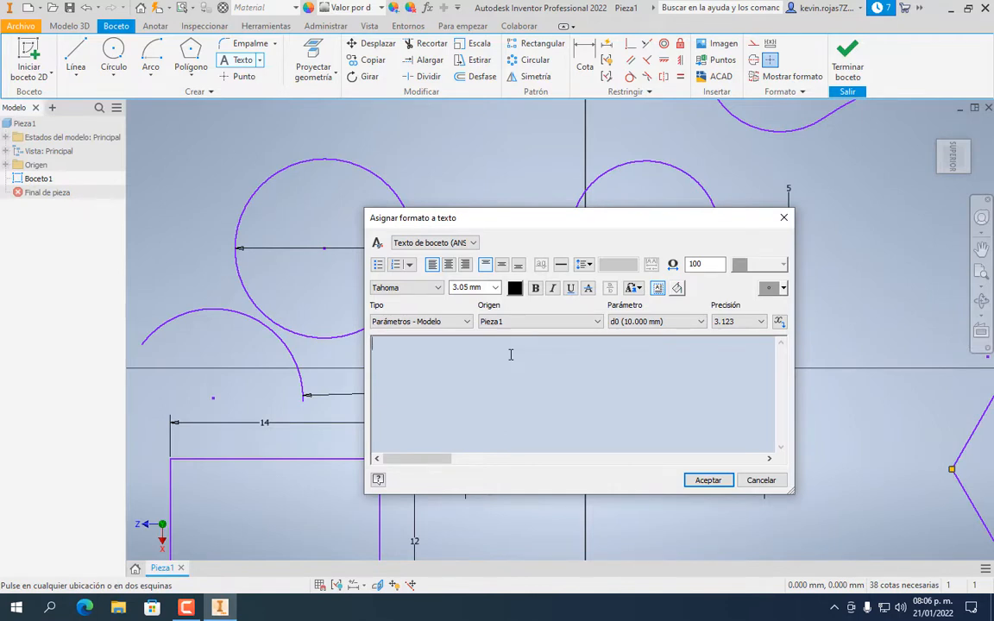
{"action": "type", "text": "Texto"}
Format the text as bold italic Book Antiqua at 6.10 mm
{"action": "double_click", "coordinate": [388, 343]}
{"action": "left_click", "coordinate": [406, 287]}
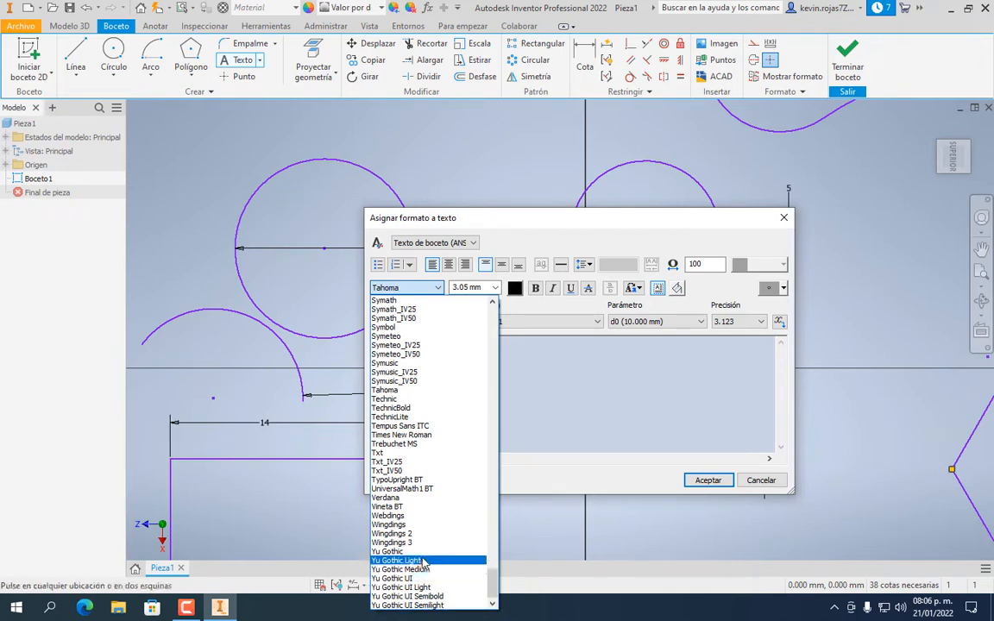
{"action": "left_click_drag", "start_coordinate": [493, 583], "coordinate": [509, 371]}
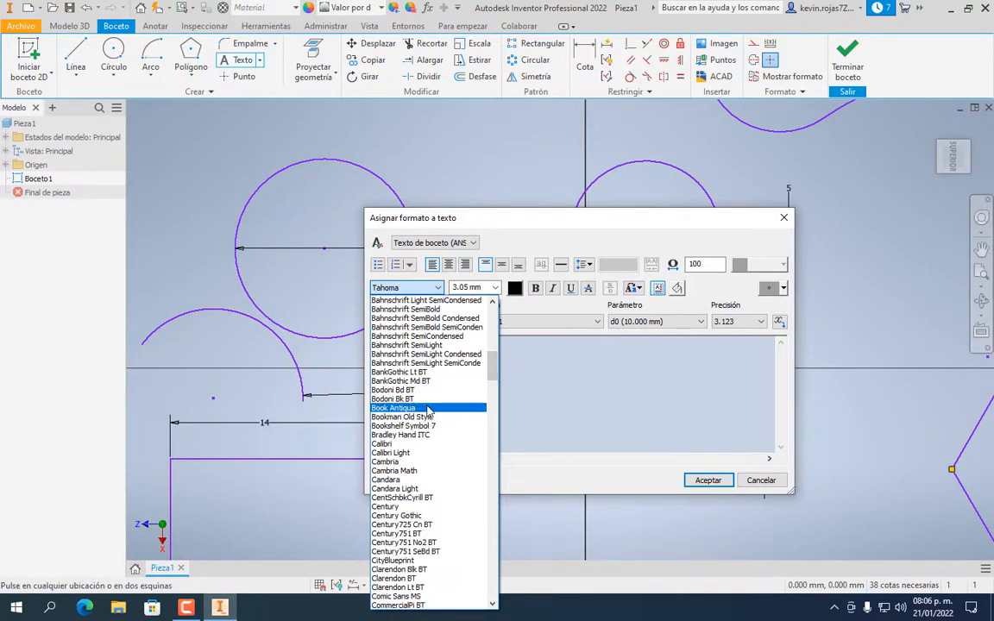
{"action": "left_click", "coordinate": [395, 408]}
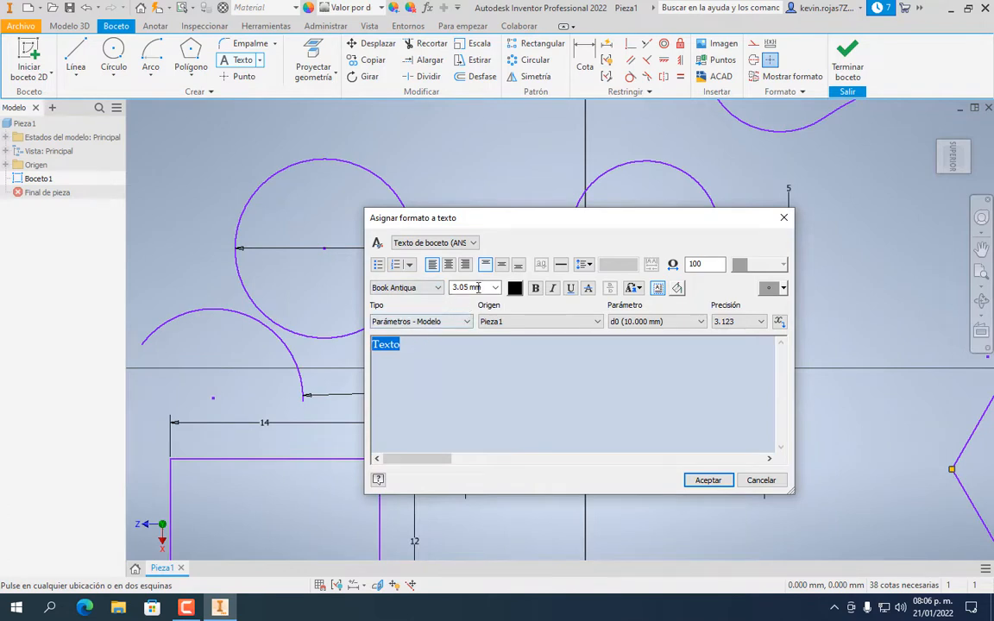
{"action": "left_click", "coordinate": [535, 289]}
{"action": "left_click", "coordinate": [552, 290]}
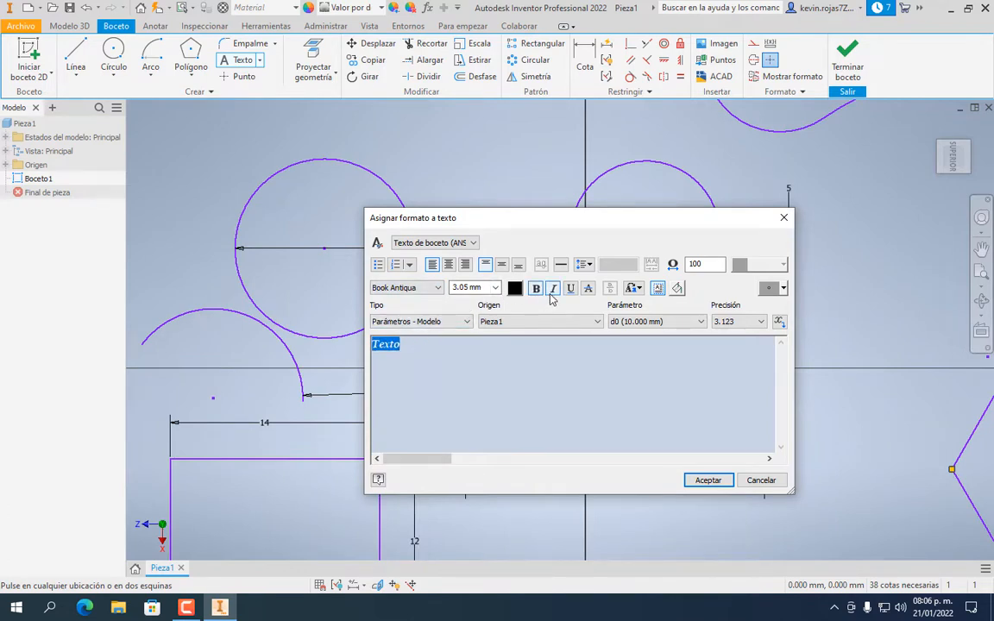
{"action": "left_click", "coordinate": [495, 287]}
{"action": "left_click", "coordinate": [468, 327]}
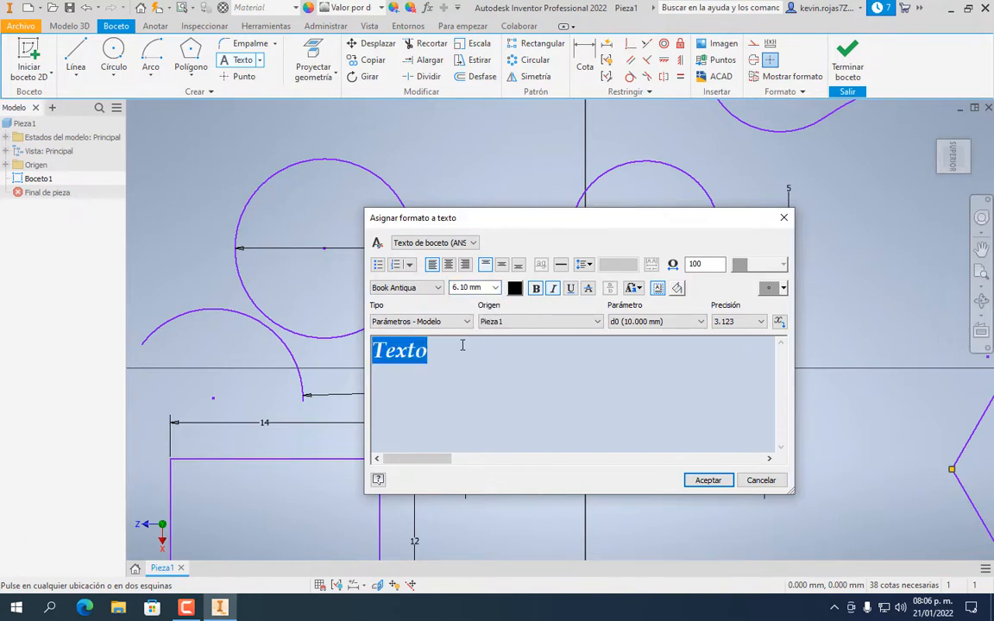
Colour the text blue and accept it into the sketch
{"action": "left_click", "coordinate": [514, 287]}
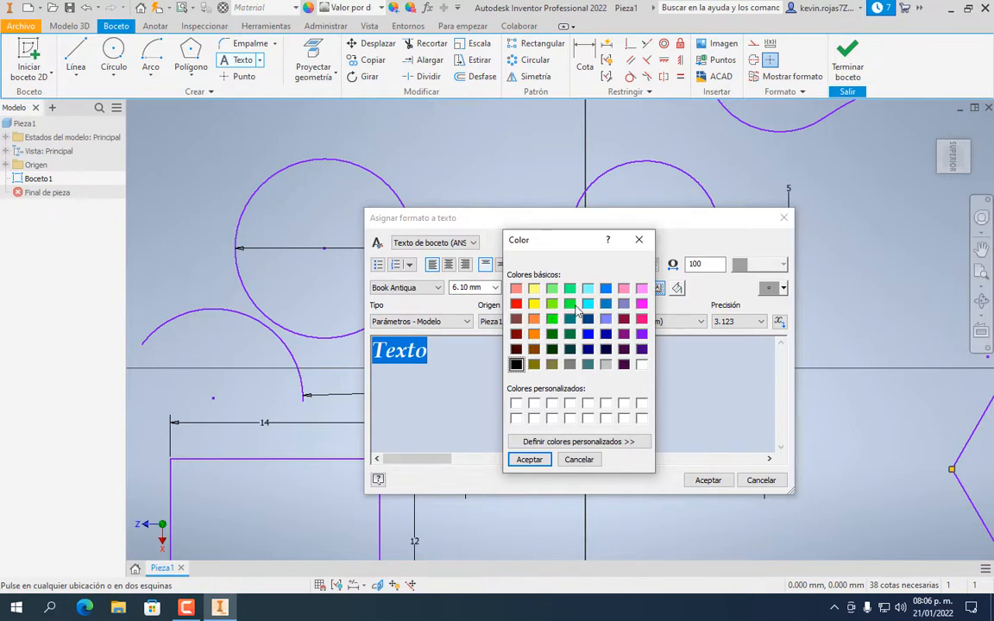
{"action": "left_click", "coordinate": [587, 334]}
{"action": "left_click", "coordinate": [530, 459]}
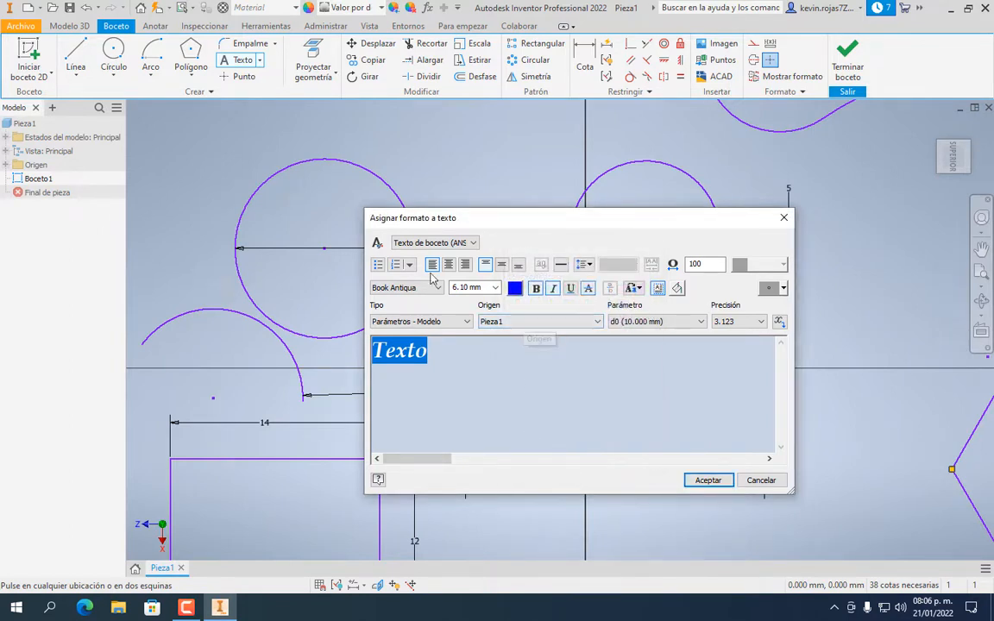
{"action": "left_click", "coordinate": [709, 481]}
{"action": "scroll", "coordinate": [555, 170], "scroll_direction": "up", "scroll_amount": 3}
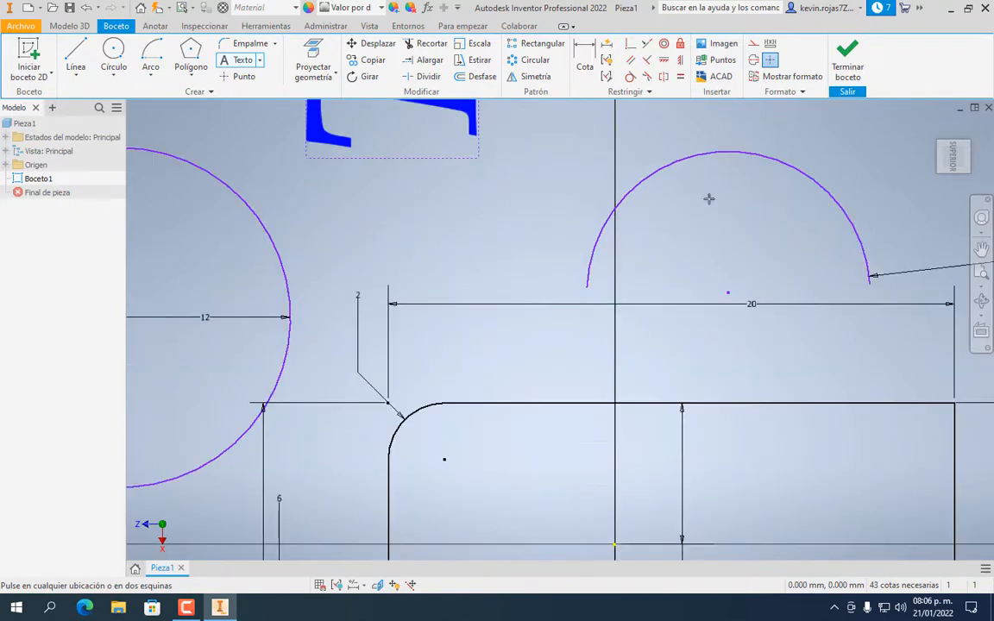
{"action": "left_click", "coordinate": [980, 272]}
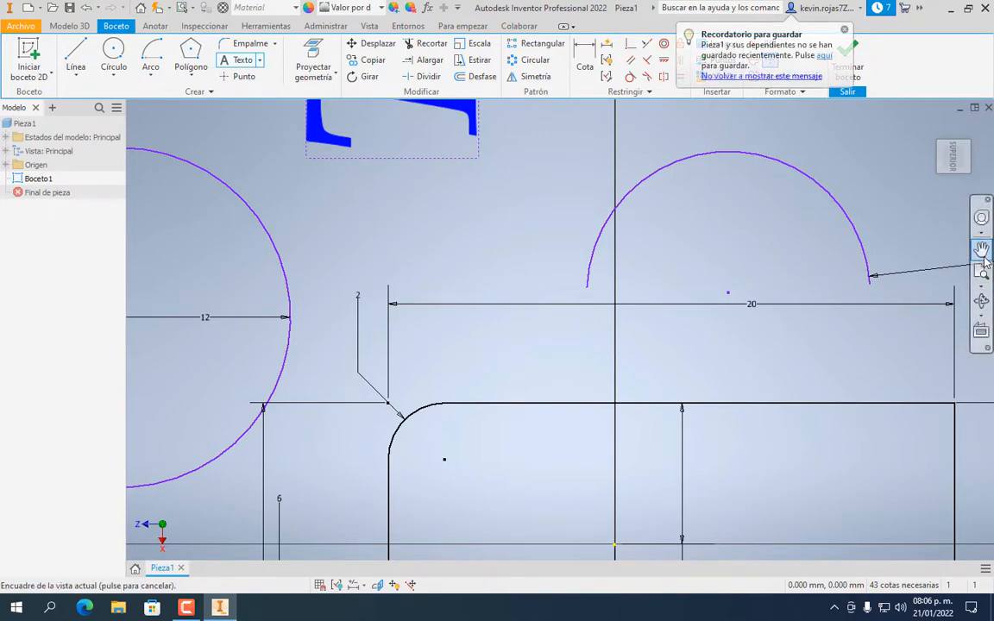
{"action": "left_click", "coordinate": [982, 250]}
{"action": "left_click_drag", "start_coordinate": [488, 178], "coordinate": [450, 548]}
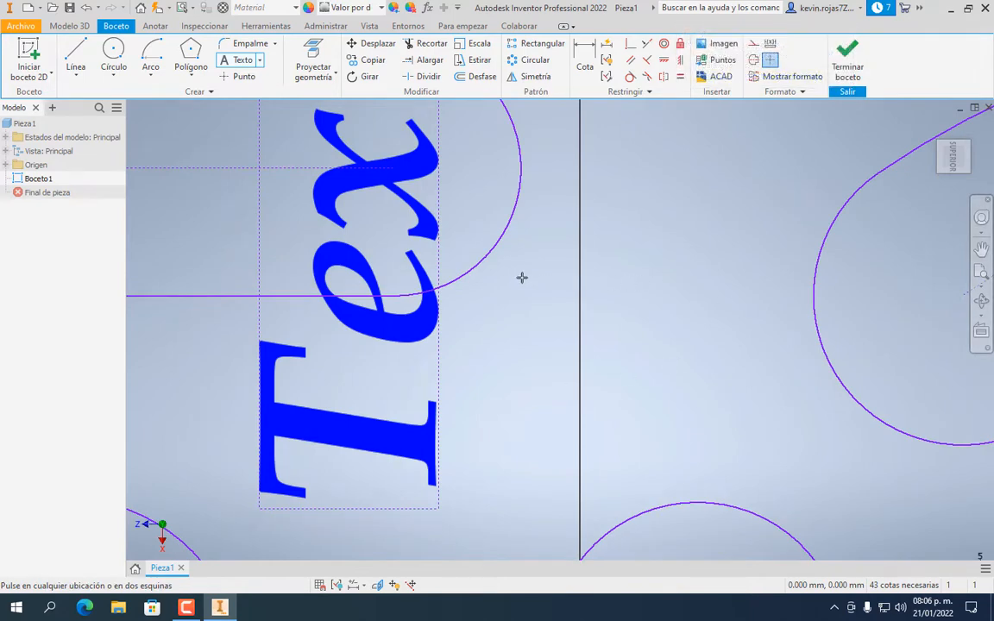
{"action": "mouse_move", "coordinate": [521, 278]}
{"action": "left_mouse_down"}
{"action": "mouse_move", "coordinate": [494, 519]}
{"action": "mouse_move", "coordinate": [526, 350]}
{"action": "left_mouse_up"}
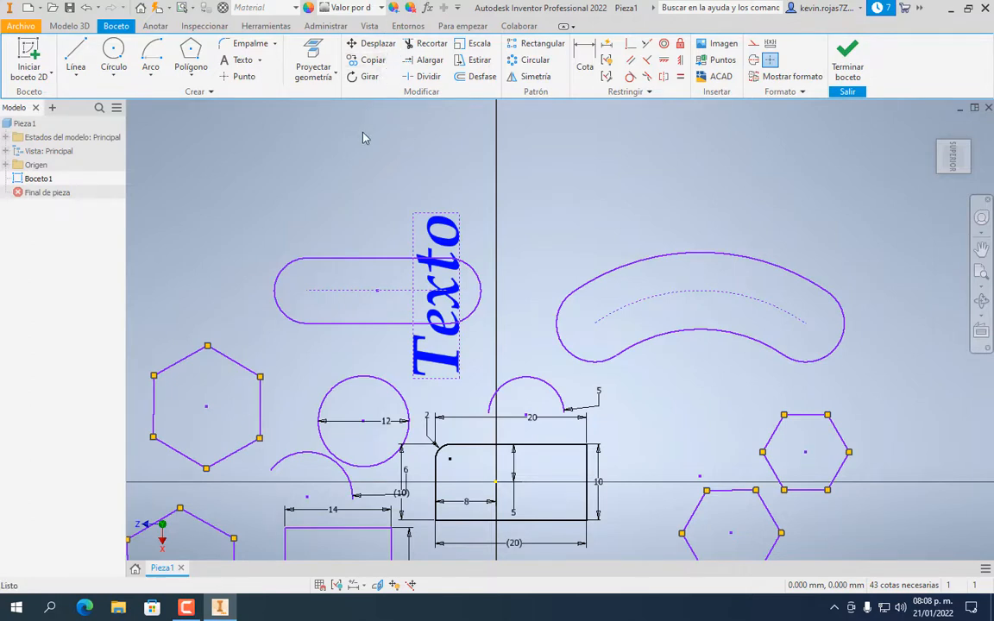
Move the Texto text by its bottom-right corner higher, just right of the vertical axis
{"action": "left_click", "coordinate": [377, 43]}
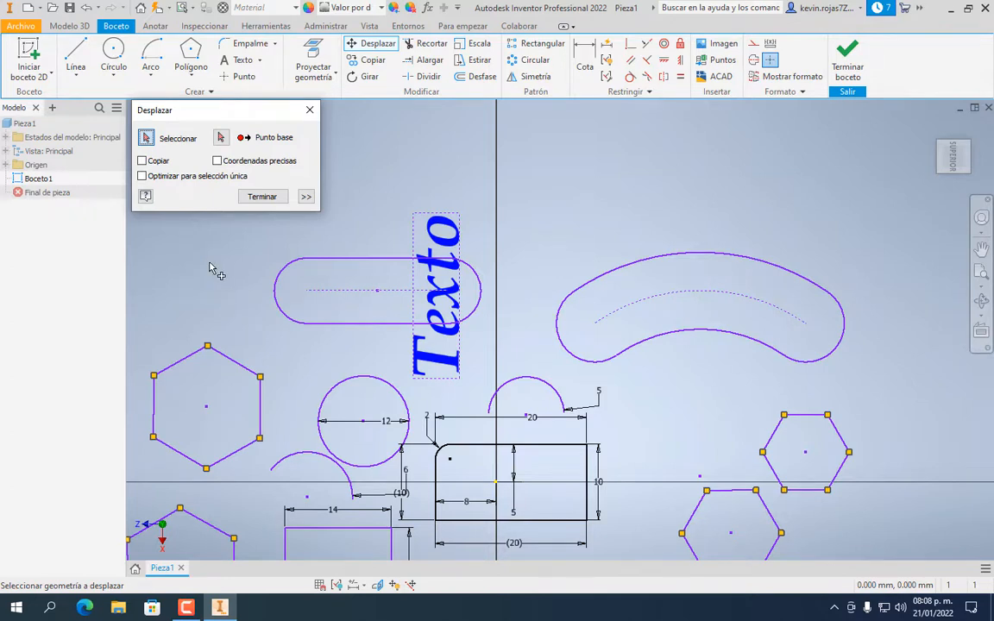
{"action": "left_click", "coordinate": [447, 245]}
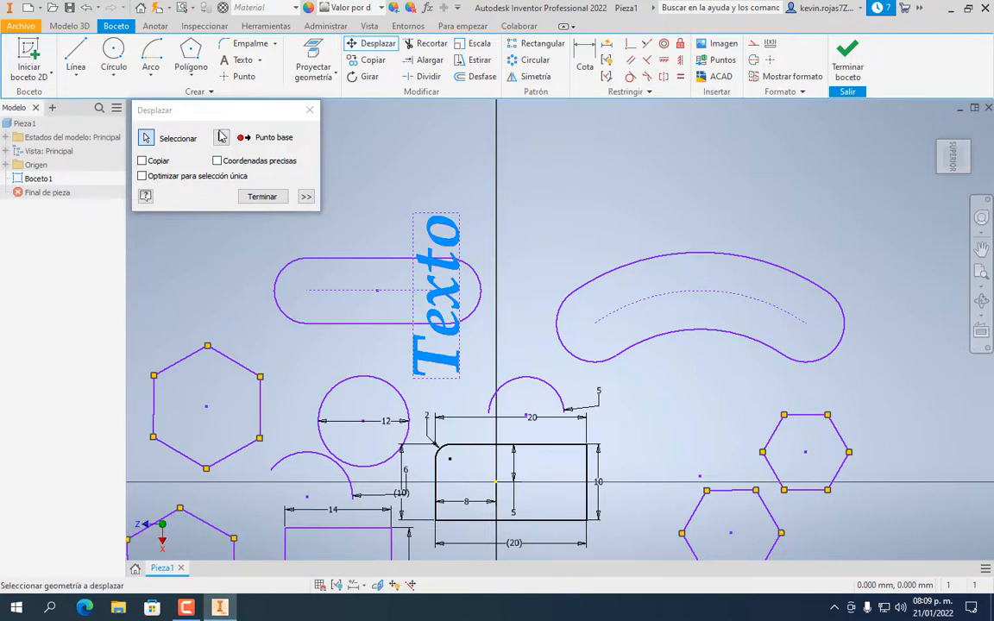
{"action": "left_click", "coordinate": [221, 138]}
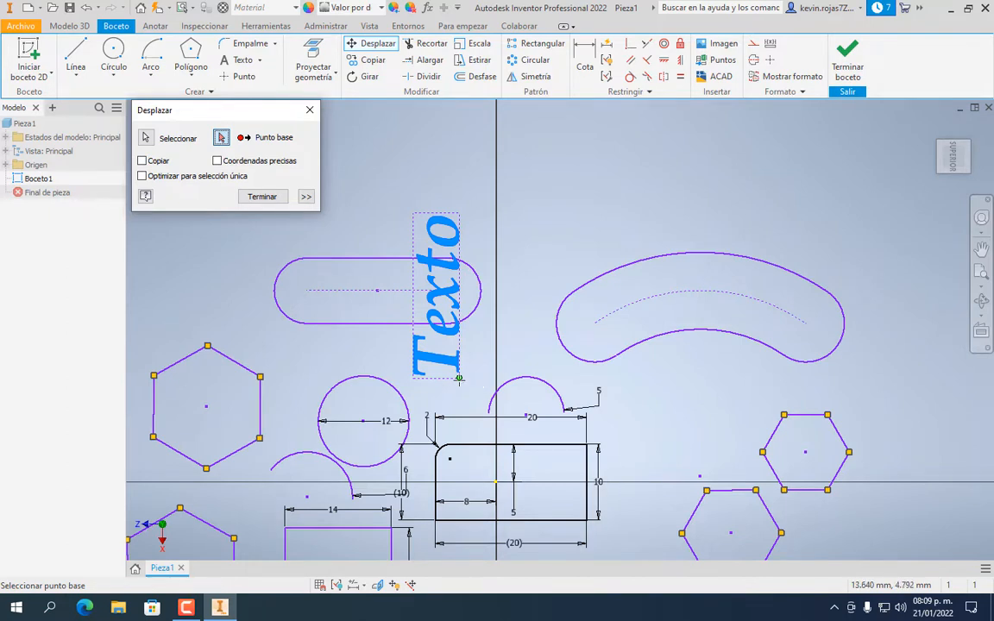
{"action": "left_click", "coordinate": [459, 377]}
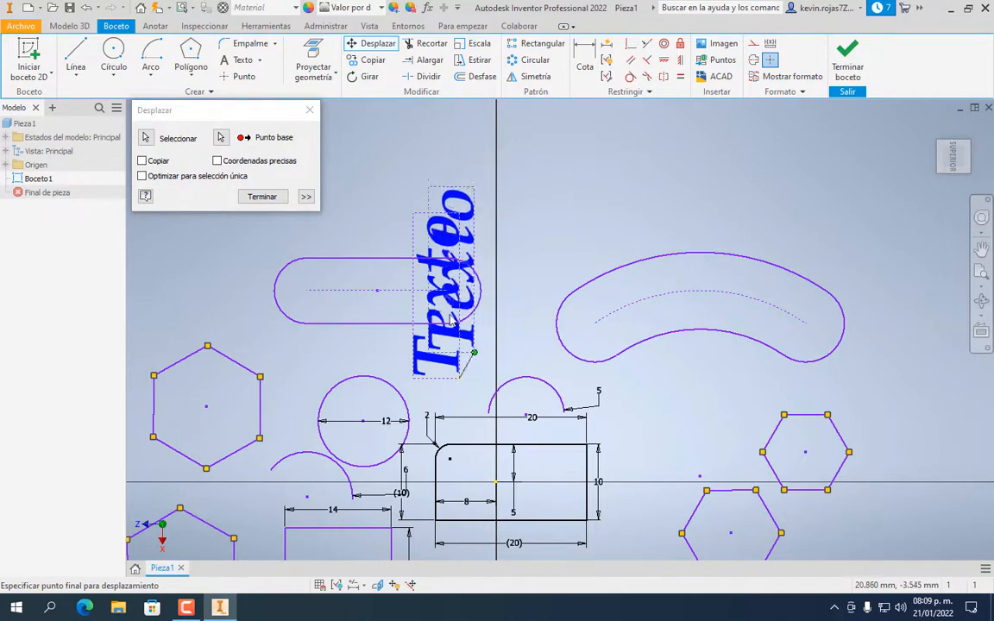
{"action": "left_click", "coordinate": [556, 270]}
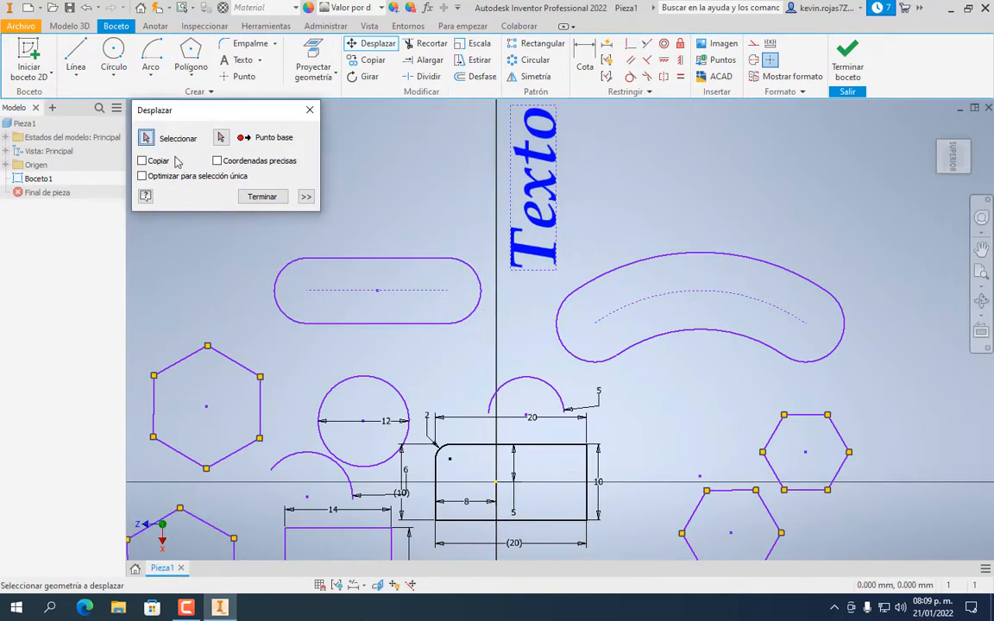
Shift the text again with a small second base-point move and finish
{"action": "left_click", "coordinate": [524, 204]}
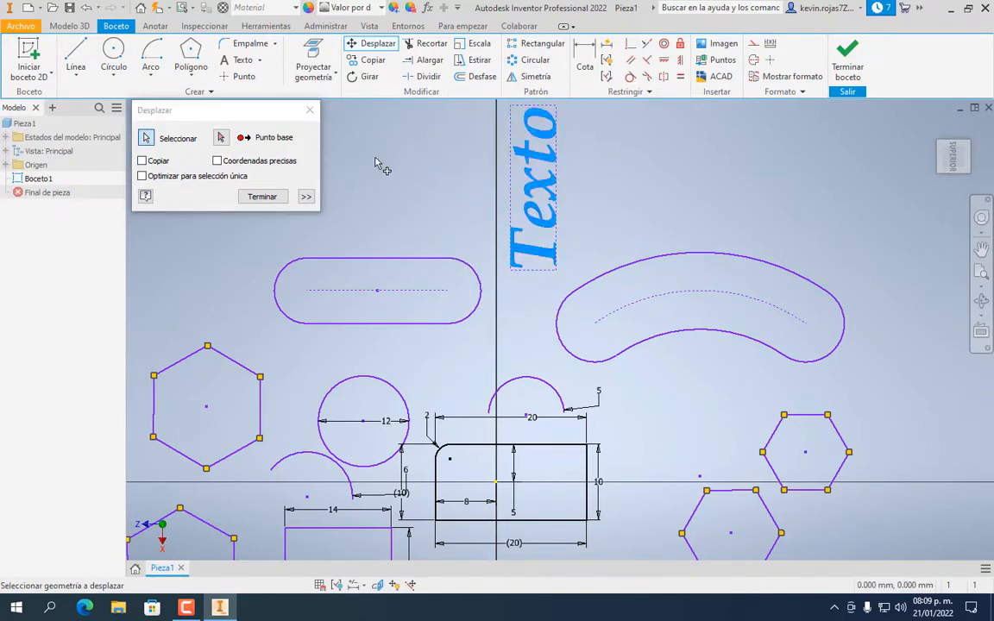
{"action": "left_click", "coordinate": [221, 137]}
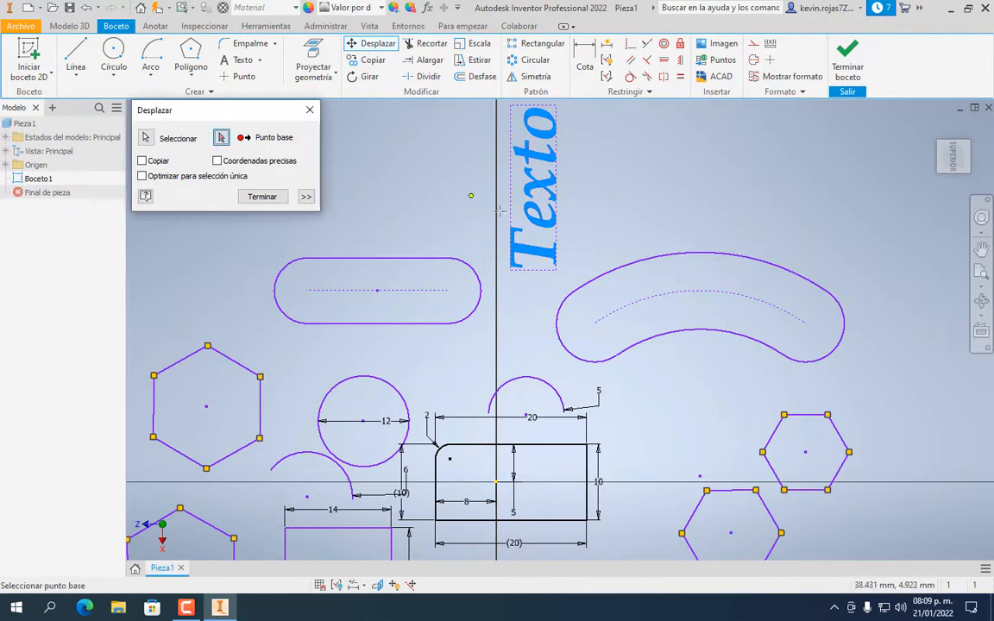
{"action": "left_click", "coordinate": [839, 194]}
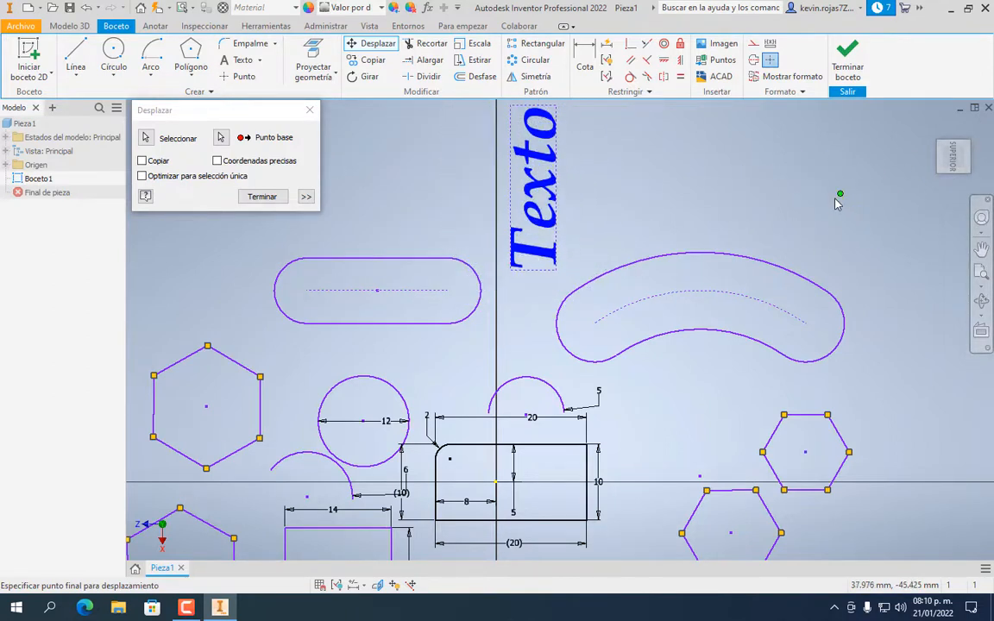
{"action": "left_click", "coordinate": [835, 202]}
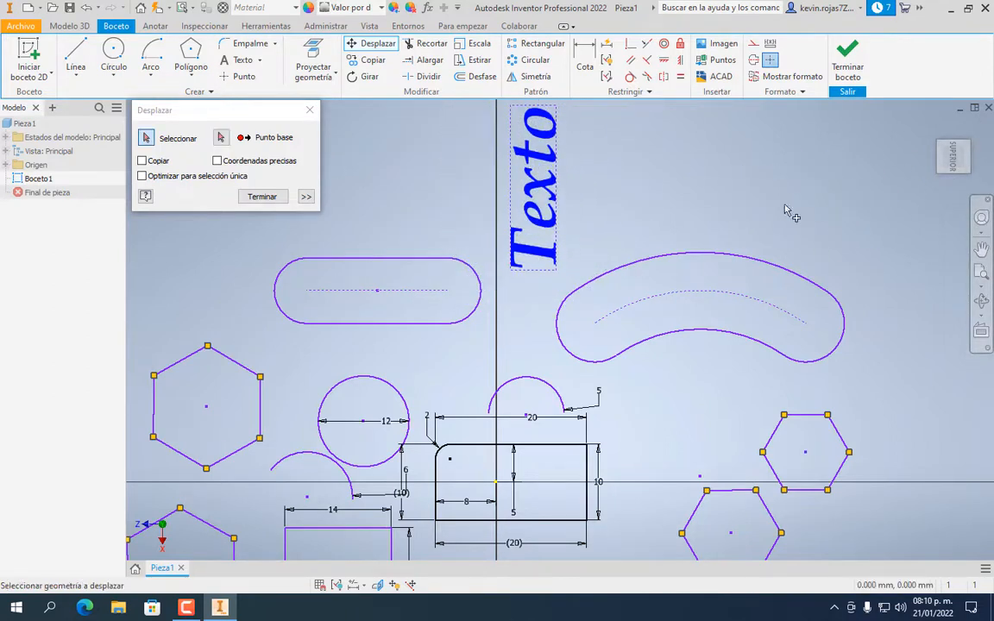
{"action": "left_click", "coordinate": [261, 197]}
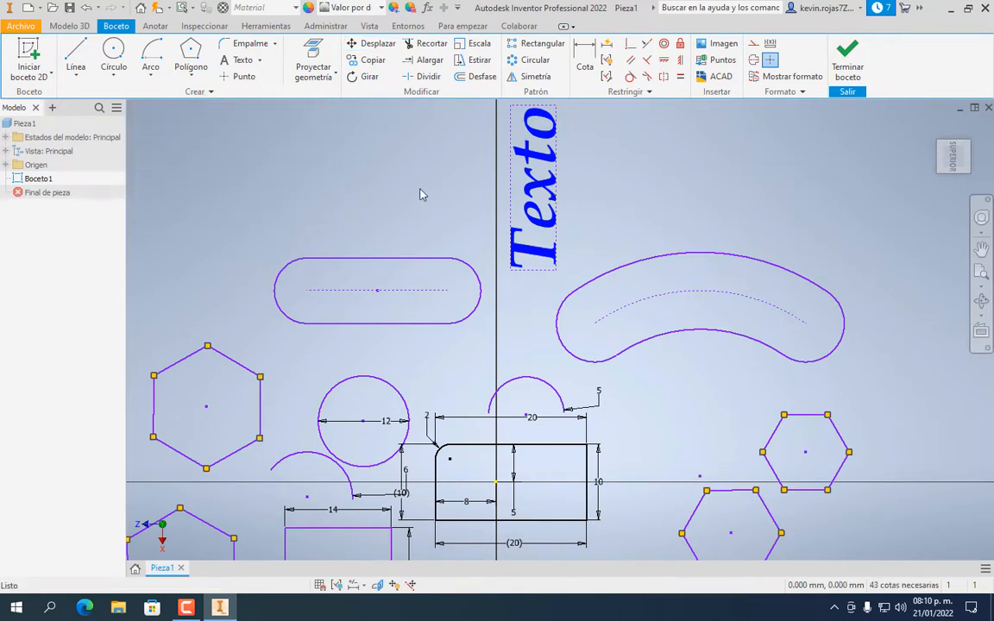
Rotate the 'Texto' sketch text 270° about its text box corner so it reads horizontally
{"action": "left_click", "coordinate": [369, 76]}
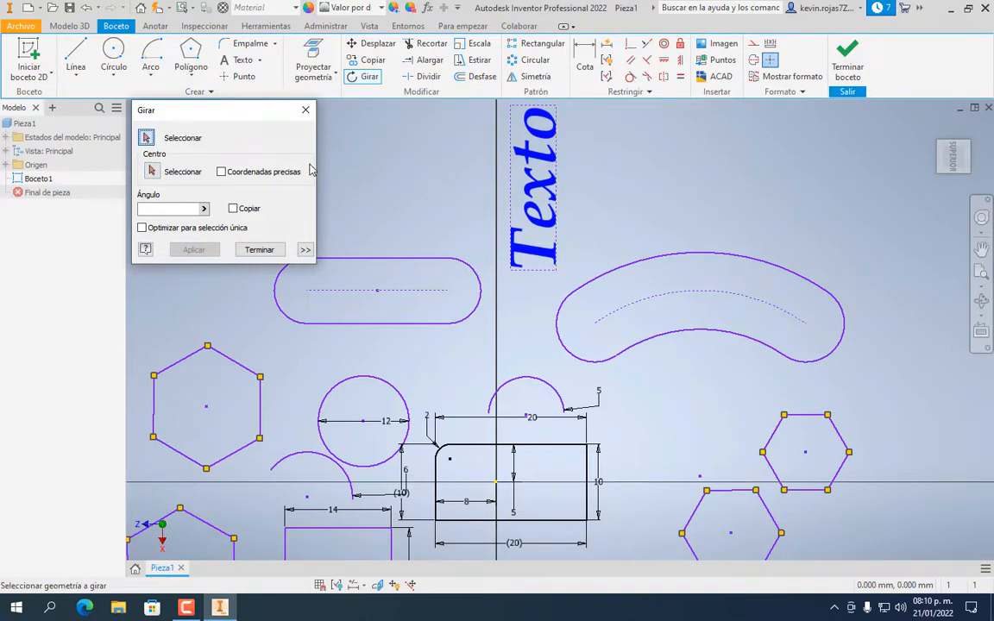
{"action": "left_click", "coordinate": [555, 189]}
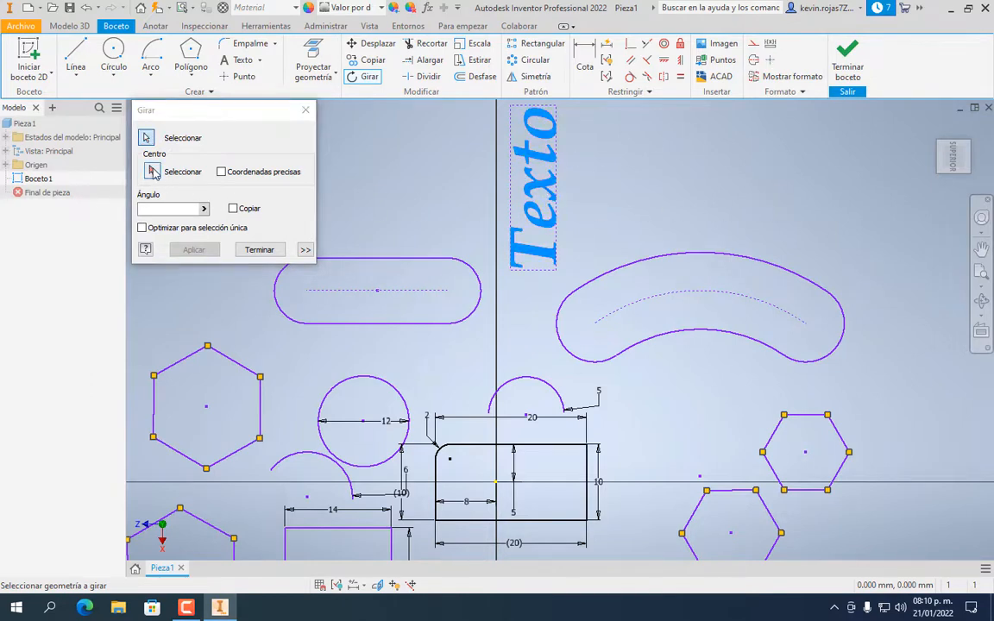
{"action": "left_click", "coordinate": [154, 171]}
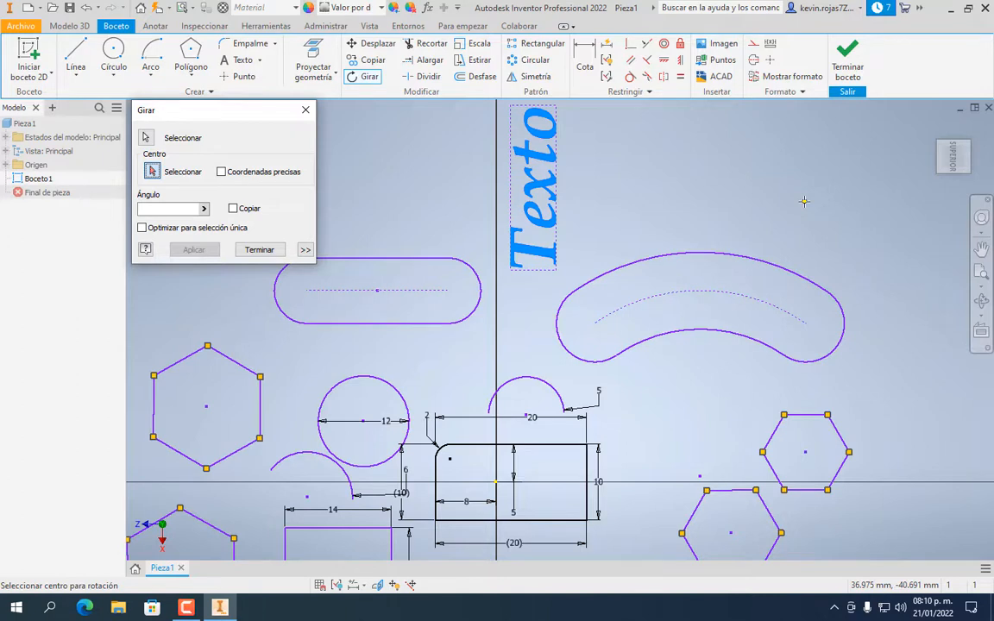
{"action": "left_click", "coordinate": [556, 270]}
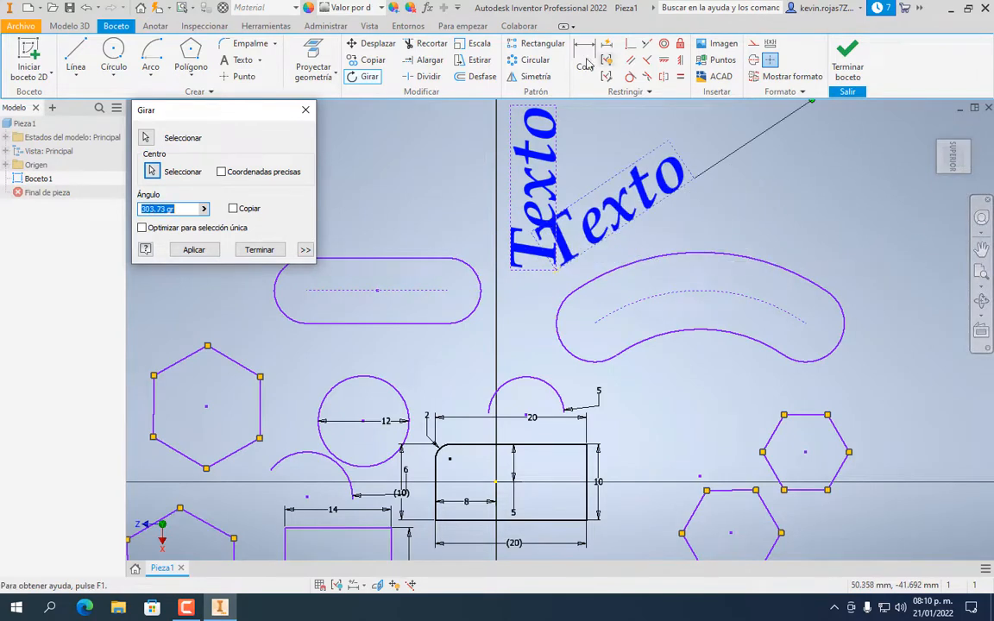
{"action": "left_click", "coordinate": [904, 273]}
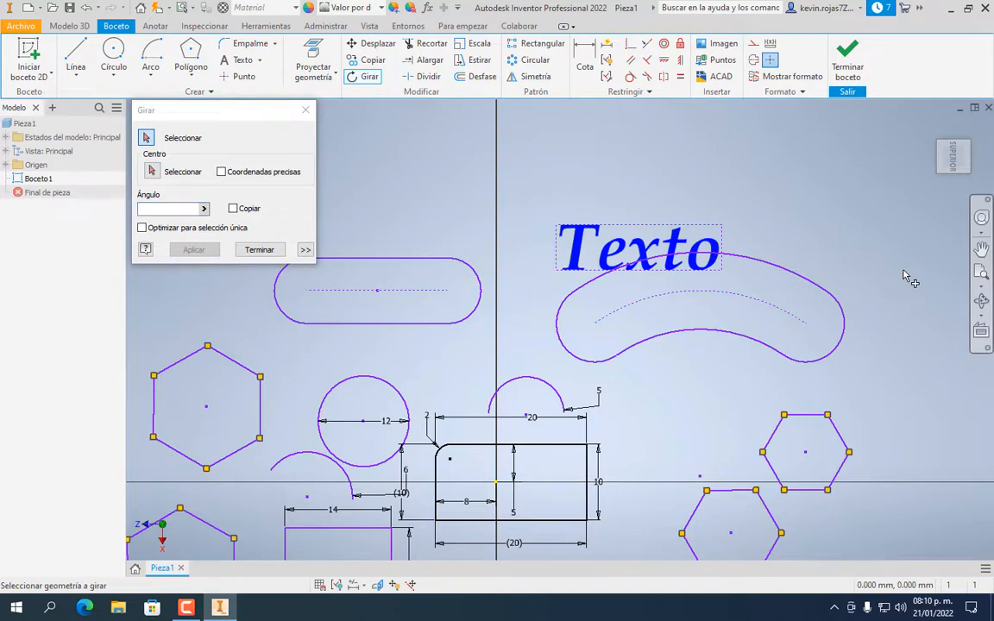
{"action": "left_click", "coordinate": [259, 249]}
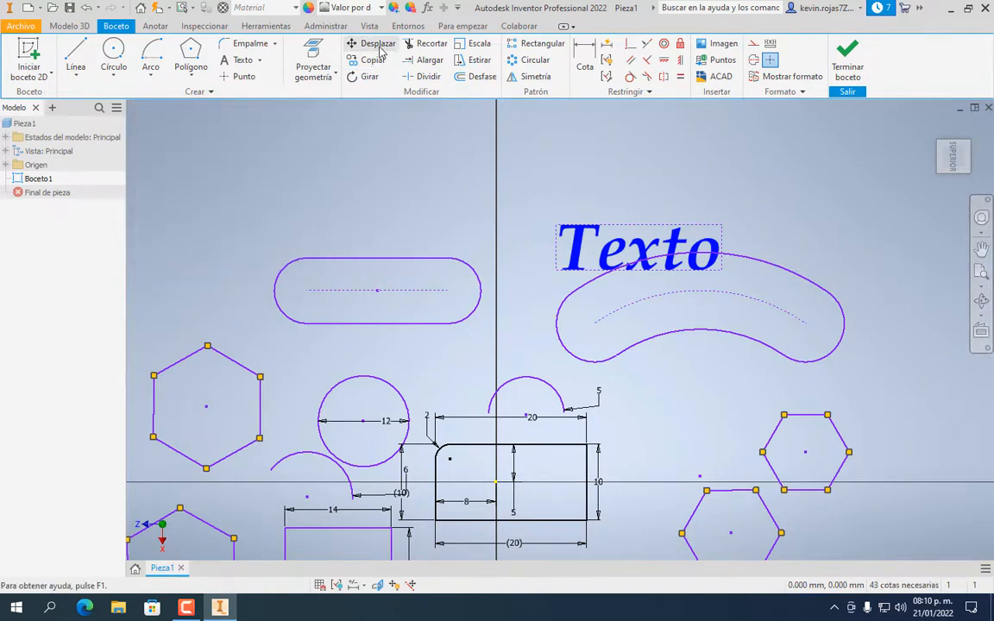
{"action": "left_click", "coordinate": [379, 47]}
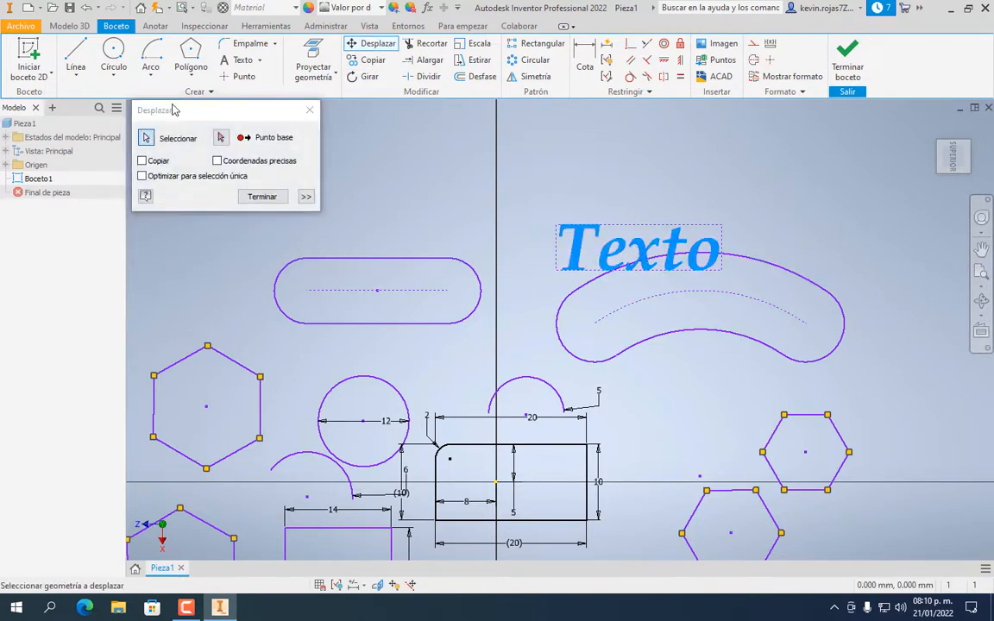
Move 'Texto' up and left beside the vertical axis, using its box corner as base point
{"action": "left_click", "coordinate": [221, 138]}
{"action": "left_click", "coordinate": [556, 225]}
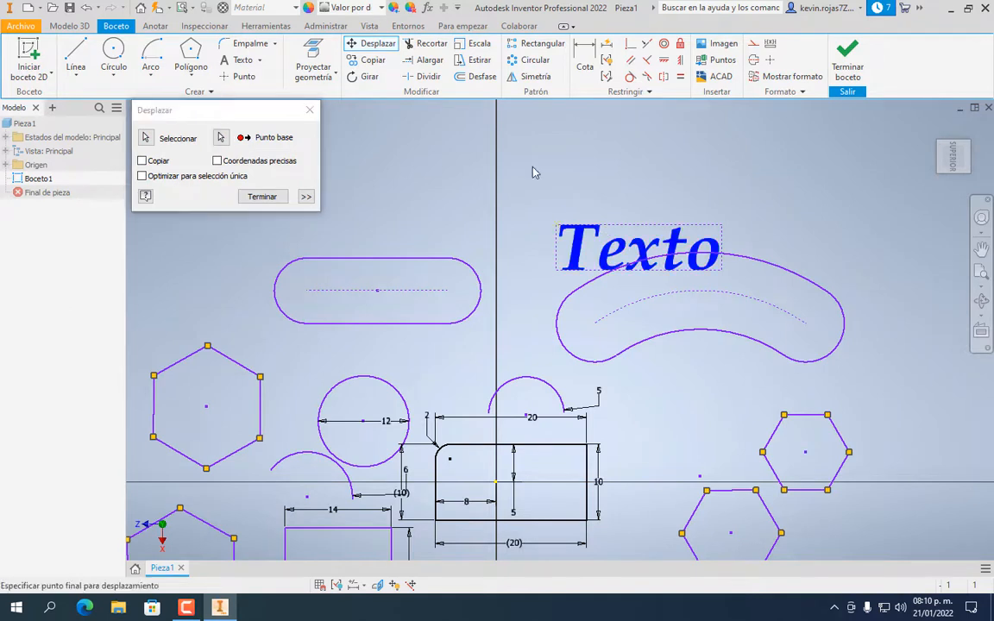
{"action": "left_click", "coordinate": [511, 145]}
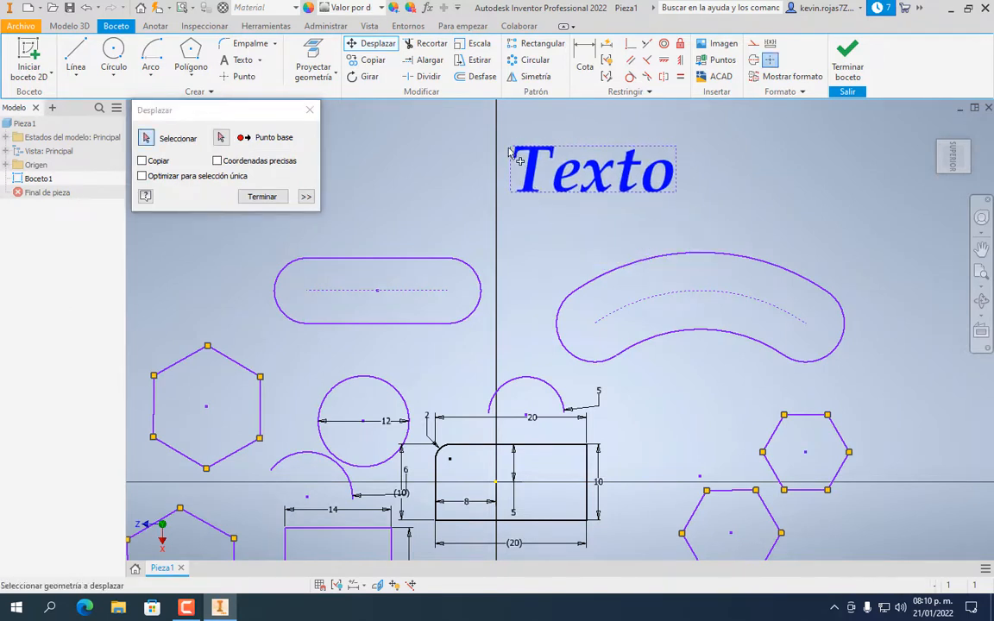
{"action": "left_click", "coordinate": [281, 198]}
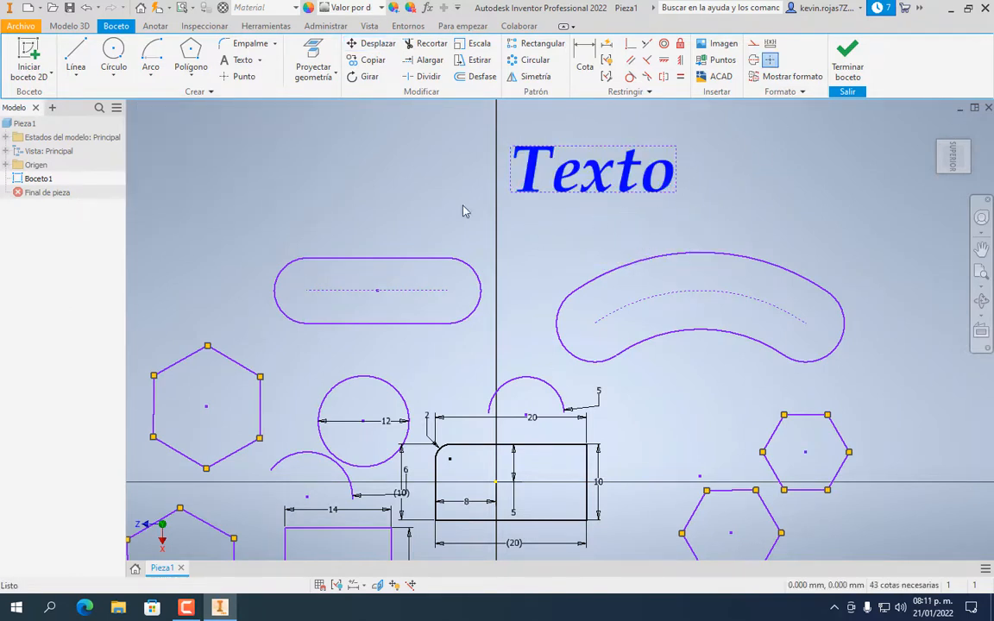
Select the straight upper-left slot's two lines and two arcs for copying
{"action": "left_click", "coordinate": [372, 62]}
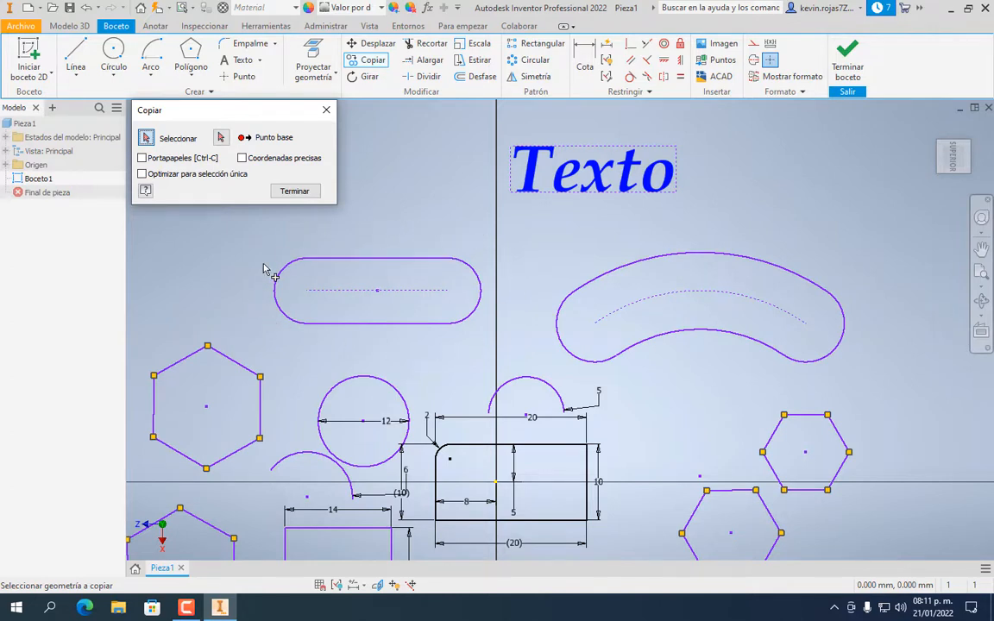
{"action": "left_click", "coordinate": [338, 259]}
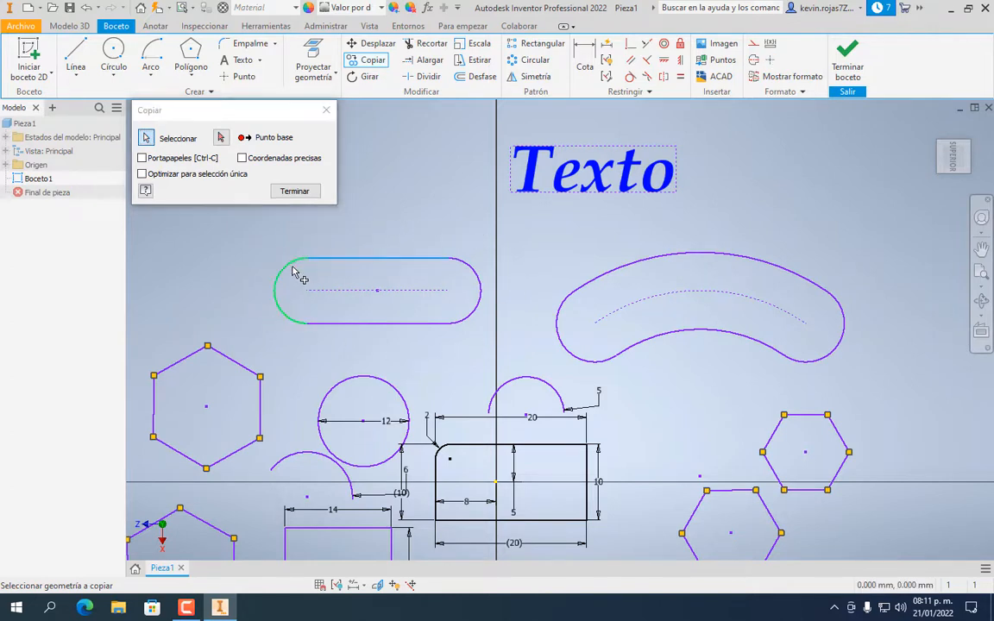
{"action": "left_click", "coordinate": [278, 278]}
{"action": "left_click", "coordinate": [346, 323]}
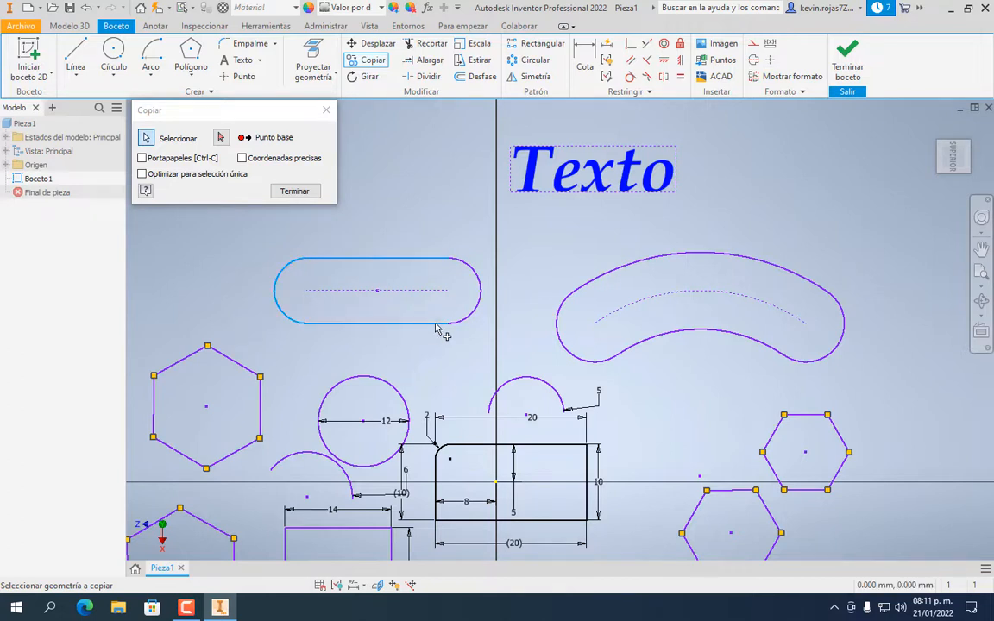
{"action": "left_click", "coordinate": [470, 310]}
{"action": "left_click", "coordinate": [221, 139]}
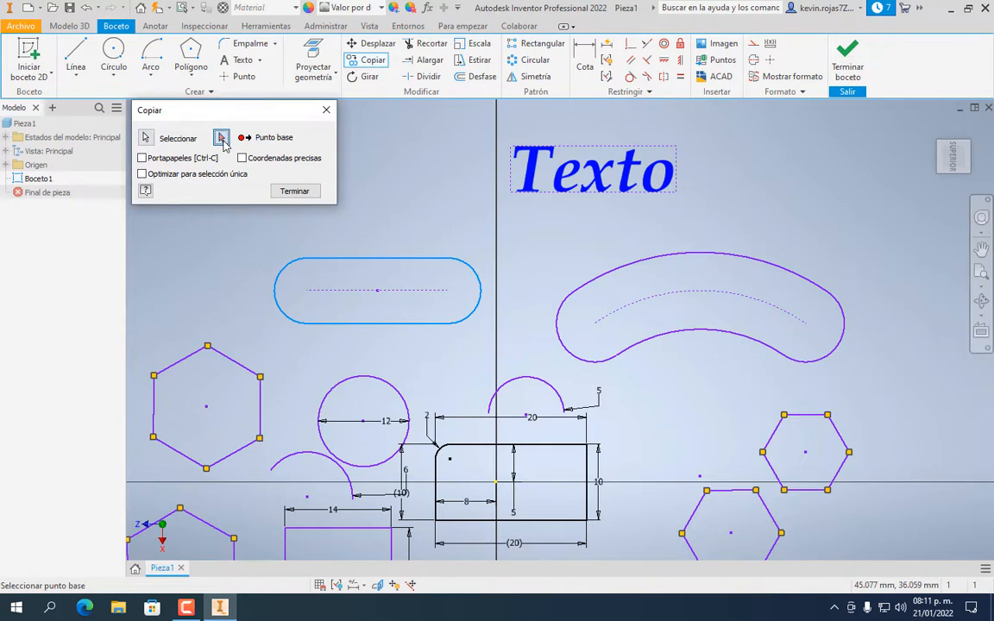
From the slot's centre, place slot copies at top right, over the curved slot, and near the hexagon
{"action": "left_click", "coordinate": [377, 290]}
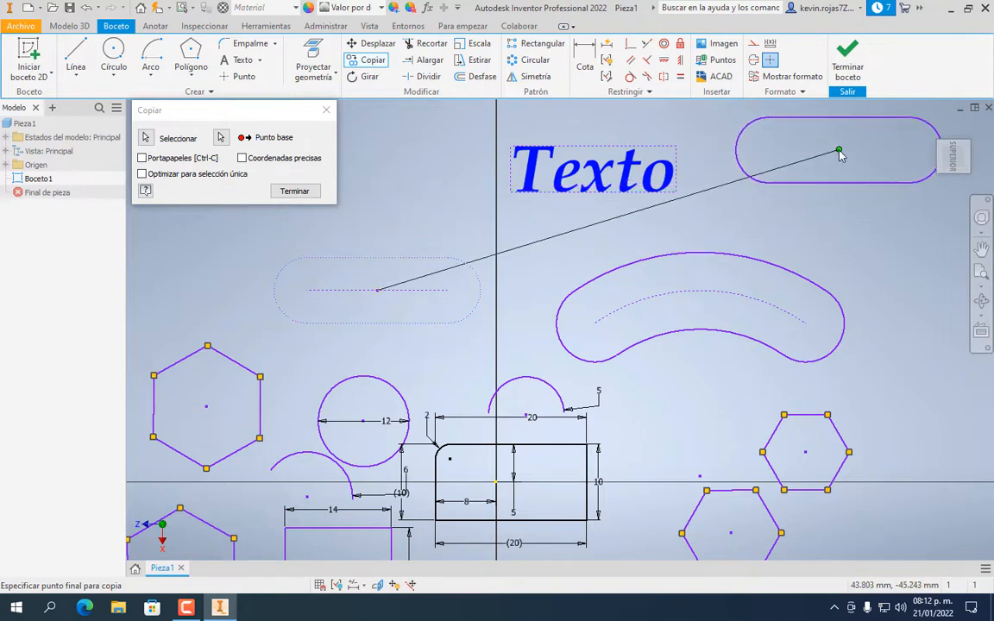
{"action": "left_click", "coordinate": [842, 155]}
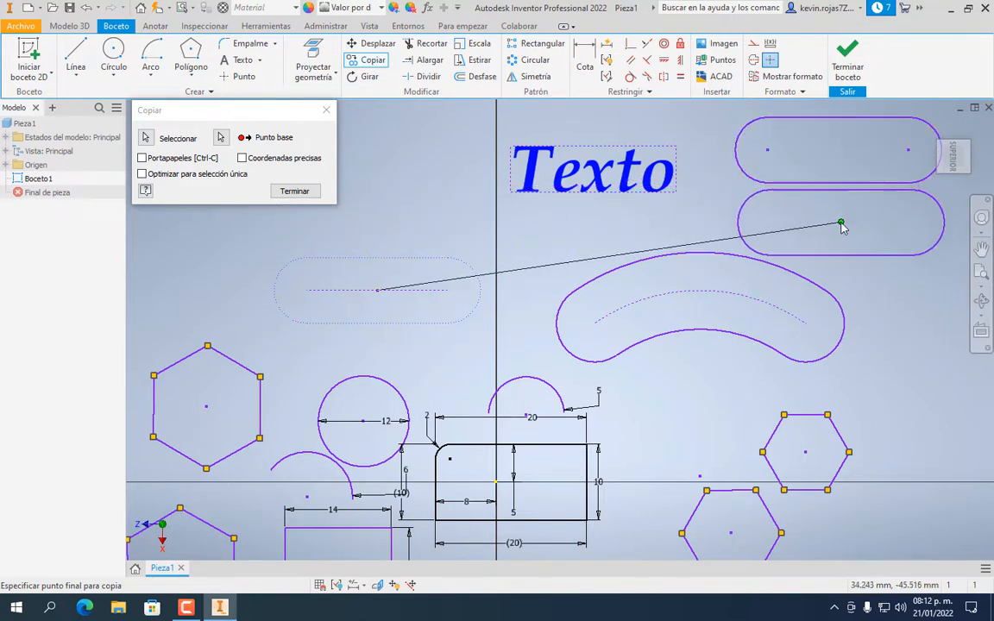
{"action": "left_click", "coordinate": [848, 308]}
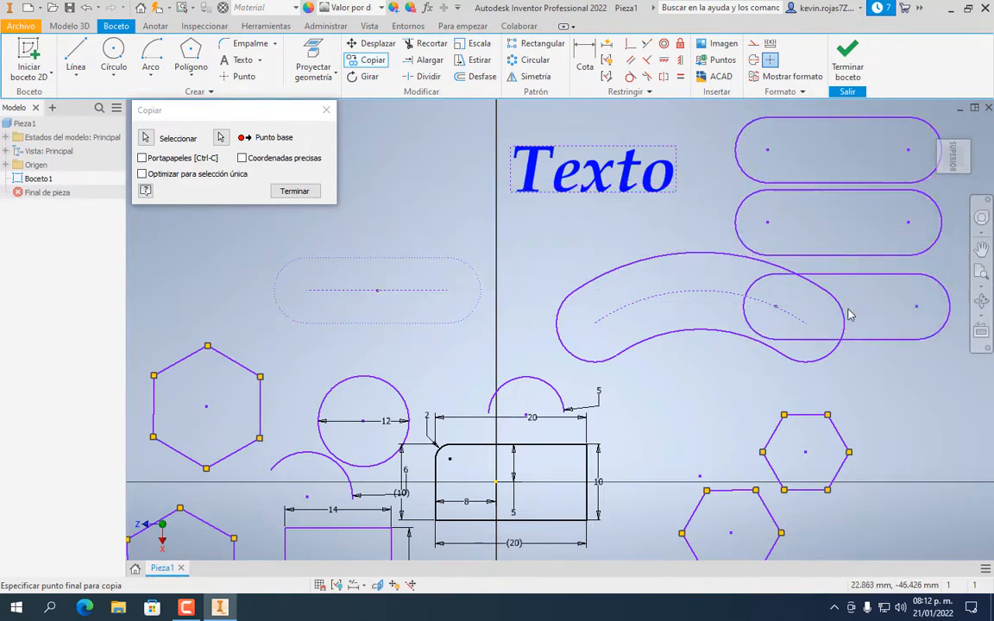
{"action": "left_click", "coordinate": [855, 400]}
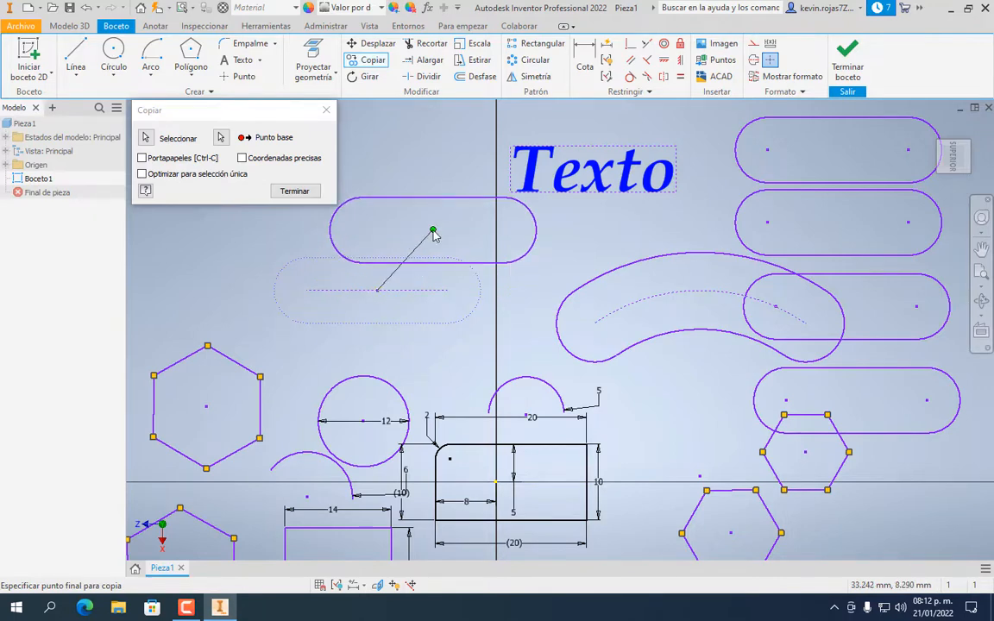
{"action": "key", "text": "Escape"}
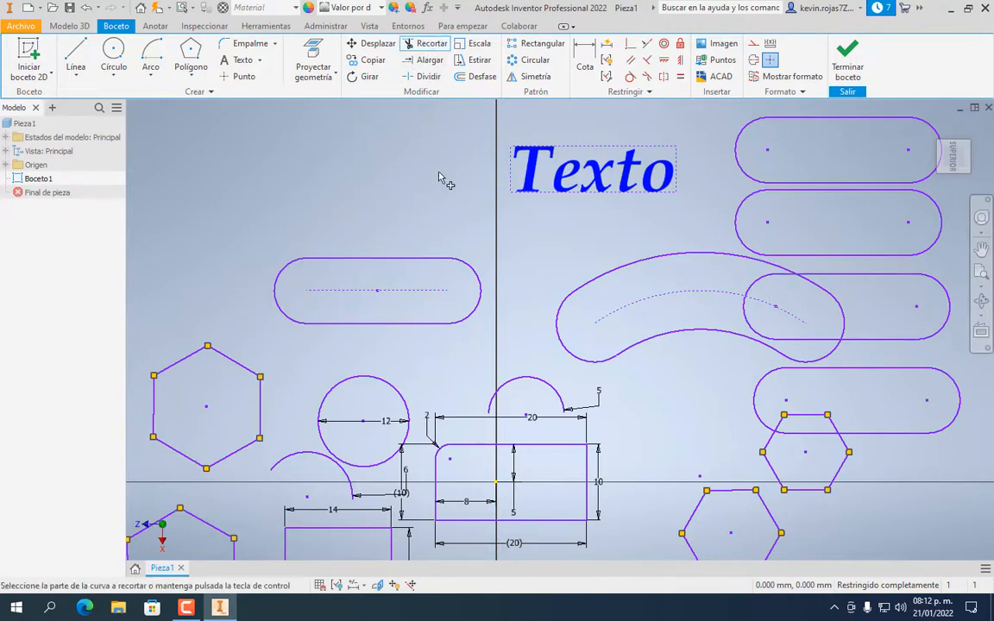
{"action": "left_click", "coordinate": [782, 275]}
{"action": "left_click", "coordinate": [764, 276]}
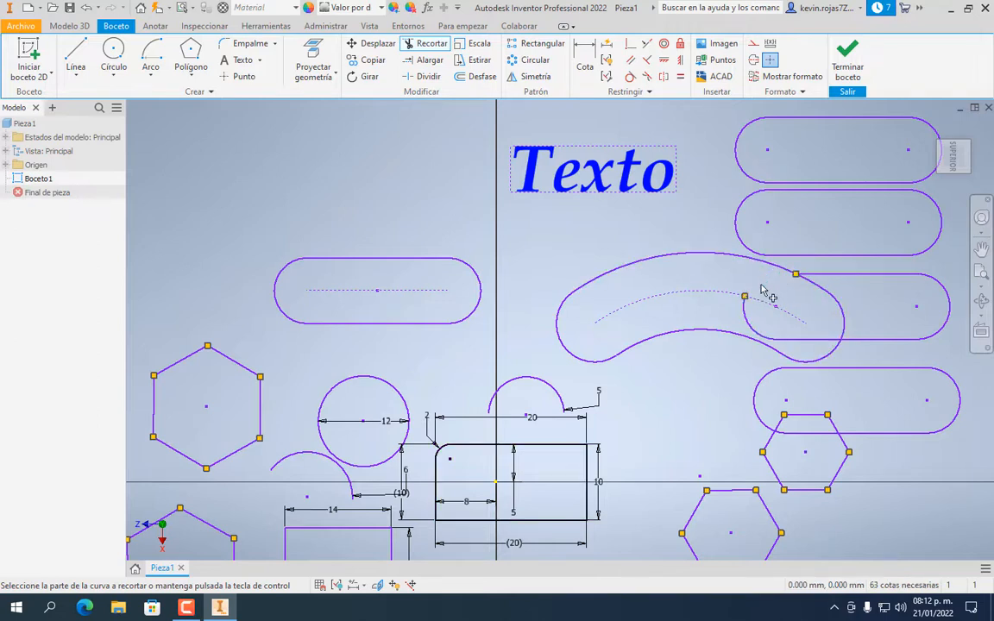
{"action": "left_click", "coordinate": [761, 333]}
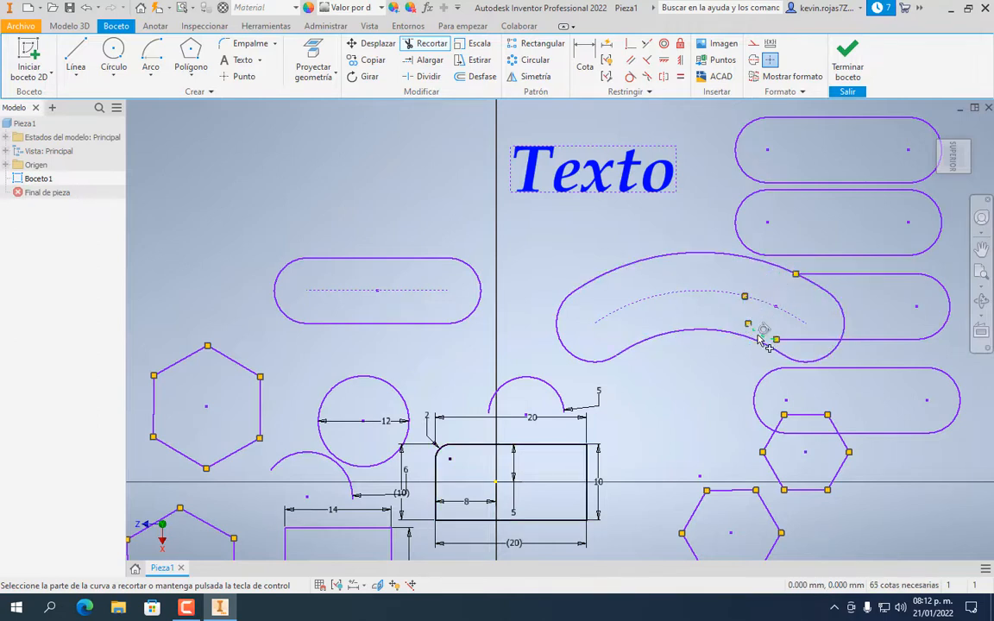
{"action": "scroll", "coordinate": [754, 302], "scroll_direction": "down", "scroll_amount": 2}
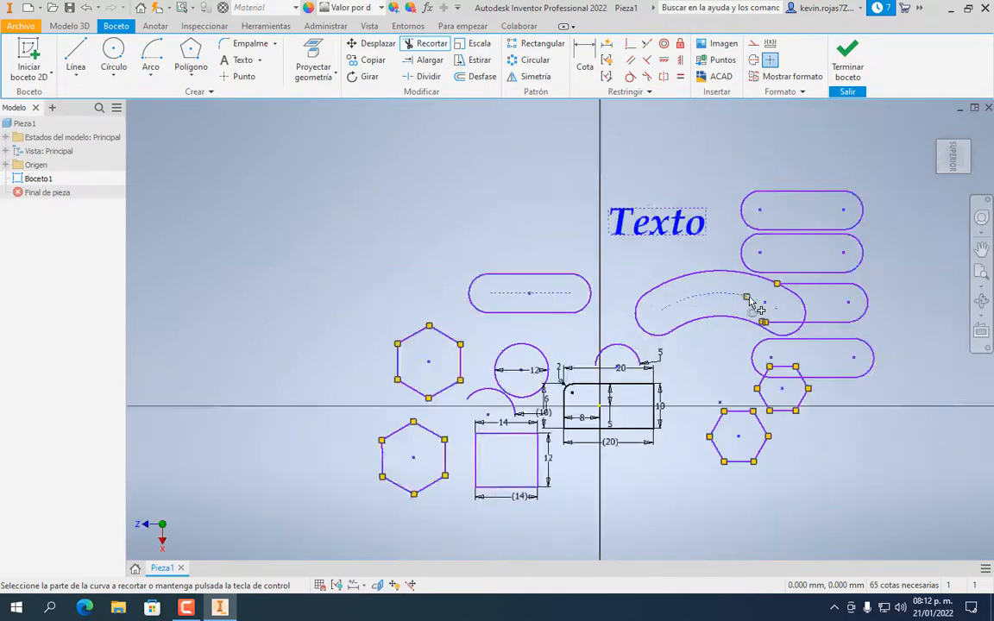
{"action": "scroll", "coordinate": [752, 303], "scroll_direction": "up", "scroll_amount": 8}
{"action": "scroll", "coordinate": [741, 321], "scroll_direction": "down", "scroll_amount": 2}
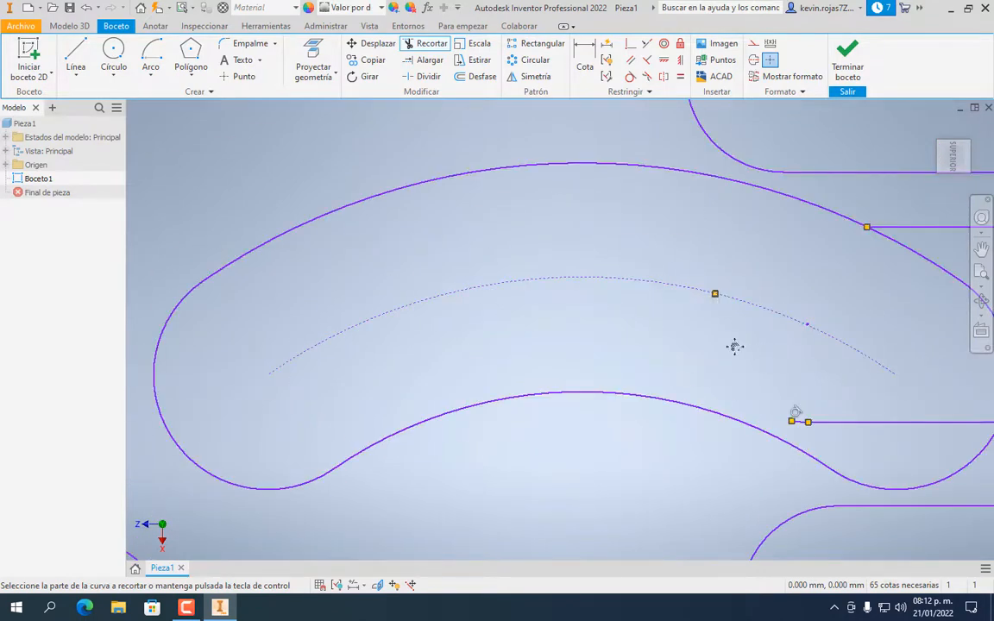
{"action": "middle_click_drag", "start_coordinate": [735, 347], "coordinate": [563, 349]}
{"action": "left_click", "coordinate": [618, 423]}
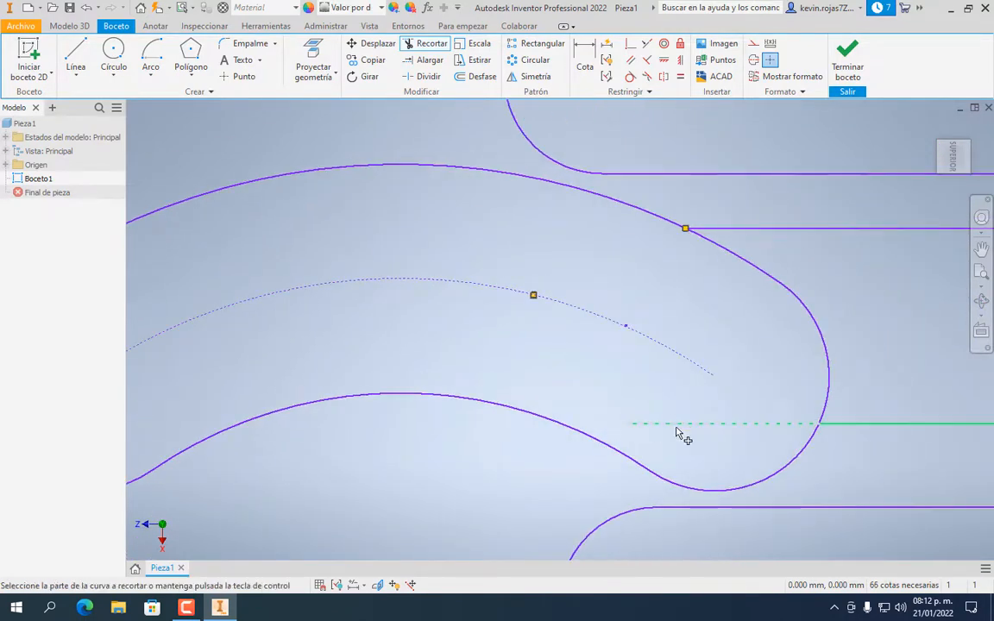
{"action": "left_click", "coordinate": [693, 427]}
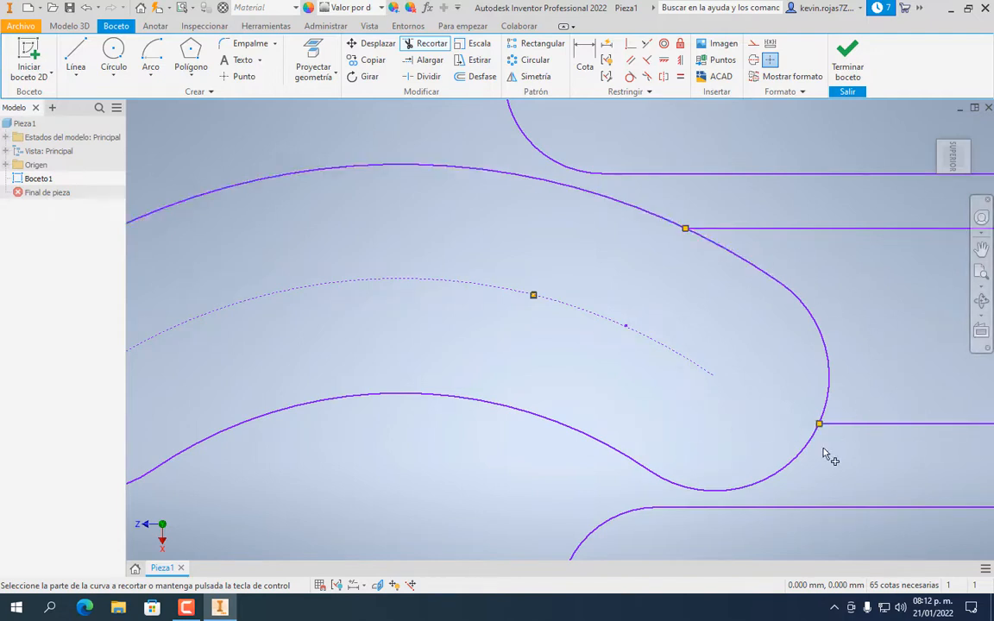
{"action": "left_click", "coordinate": [801, 465]}
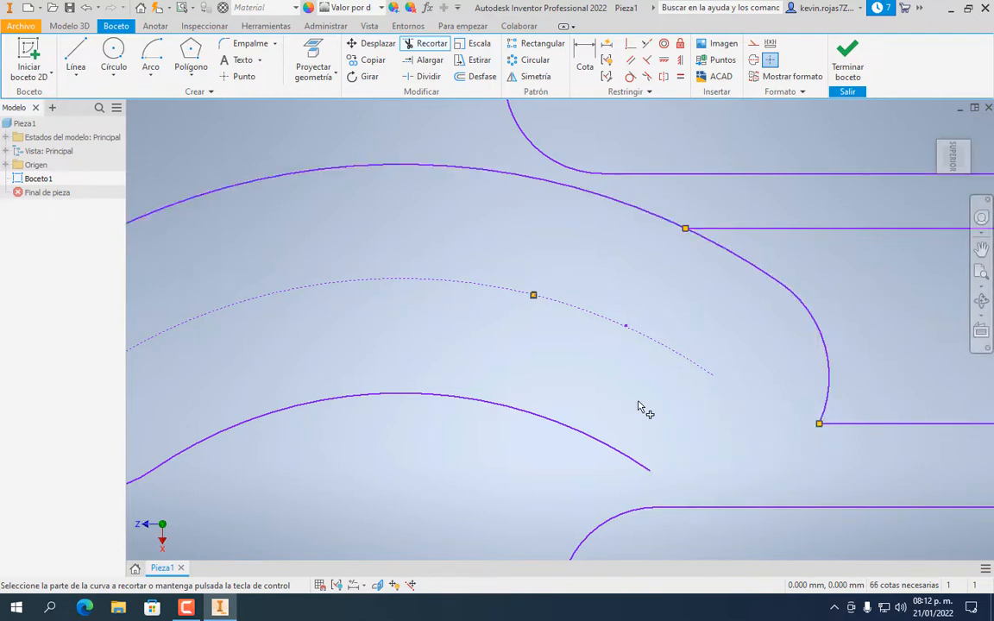
{"action": "scroll", "coordinate": [640, 408], "scroll_direction": "up", "scroll_amount": 3}
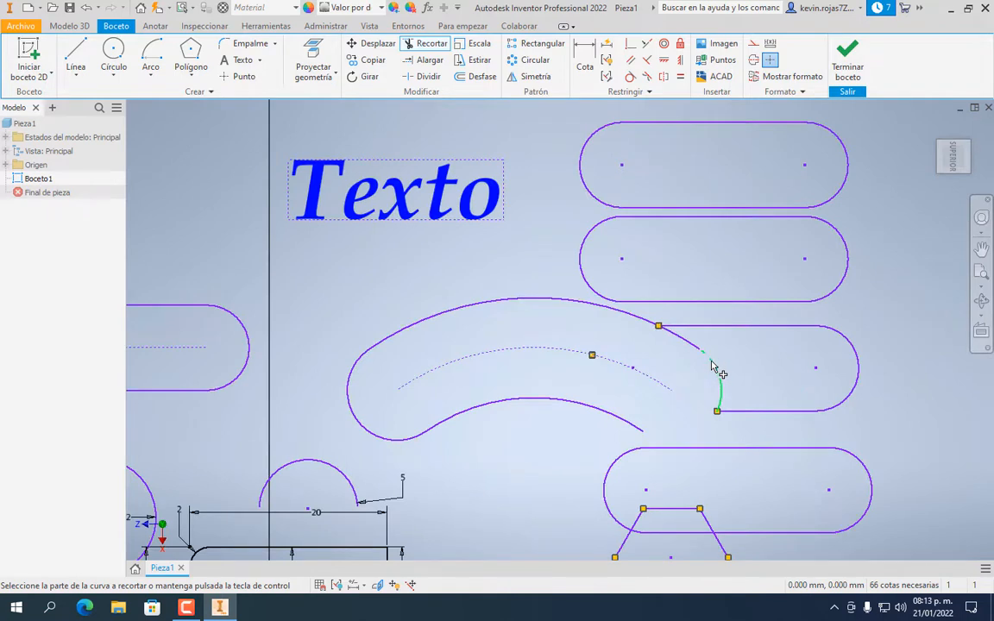
{"action": "left_click", "coordinate": [717, 367]}
{"action": "left_click", "coordinate": [693, 345]}
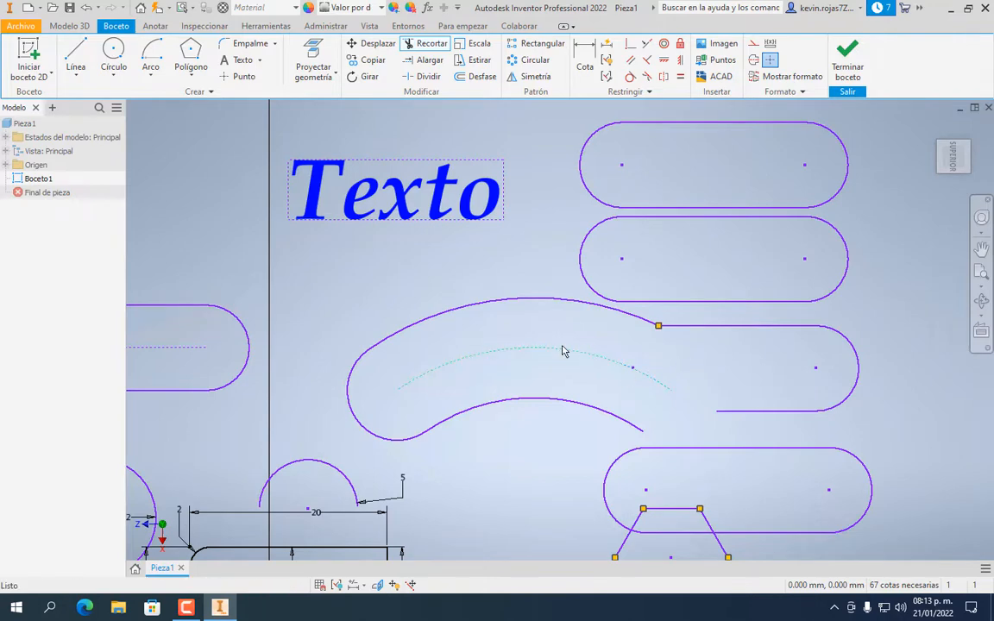
{"action": "key", "text": "Escape"}
{"action": "left_click_drag", "start_coordinate": [563, 326], "coordinate": [614, 386]}
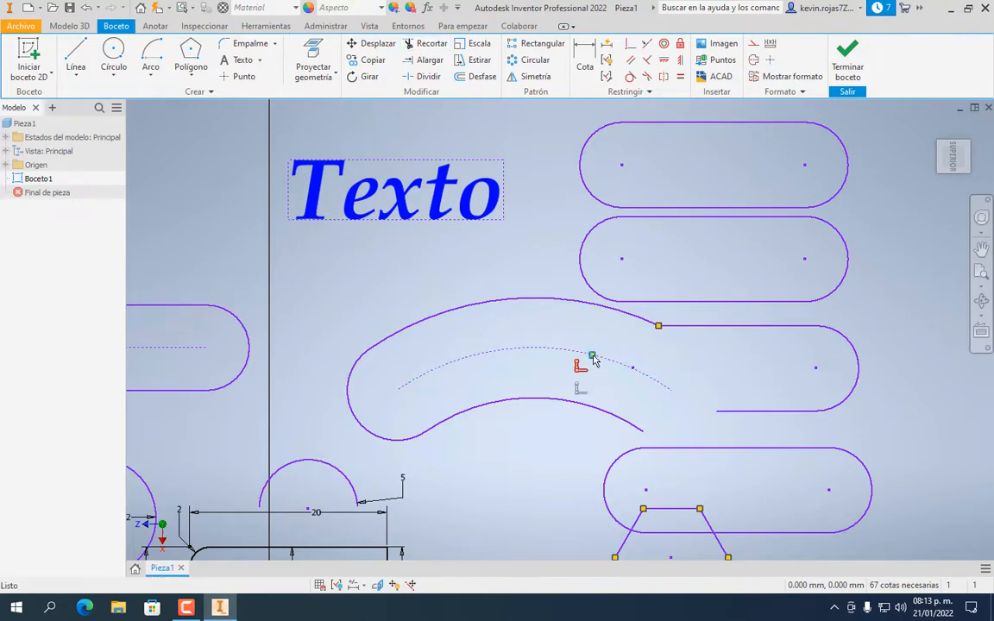
{"action": "scroll", "coordinate": [596, 355], "scroll_direction": "up", "scroll_amount": 6}
{"action": "scroll", "coordinate": [596, 355], "scroll_direction": "down", "scroll_amount": 10}
{"action": "scroll", "coordinate": [594, 351], "scroll_direction": "down", "scroll_amount": 3}
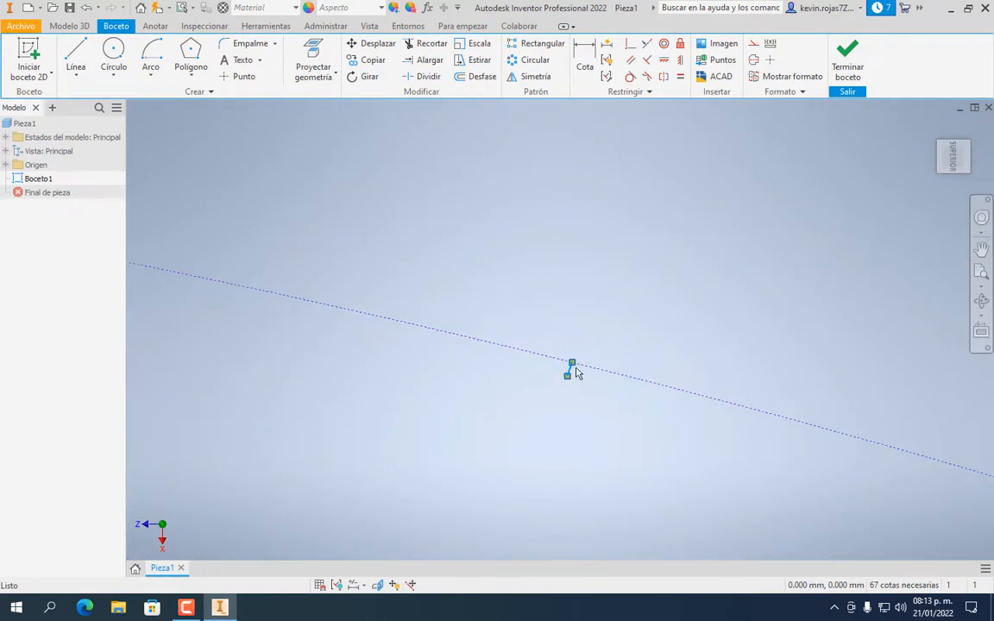
{"action": "scroll", "coordinate": [577, 384], "scroll_direction": "up", "scroll_amount": 5}
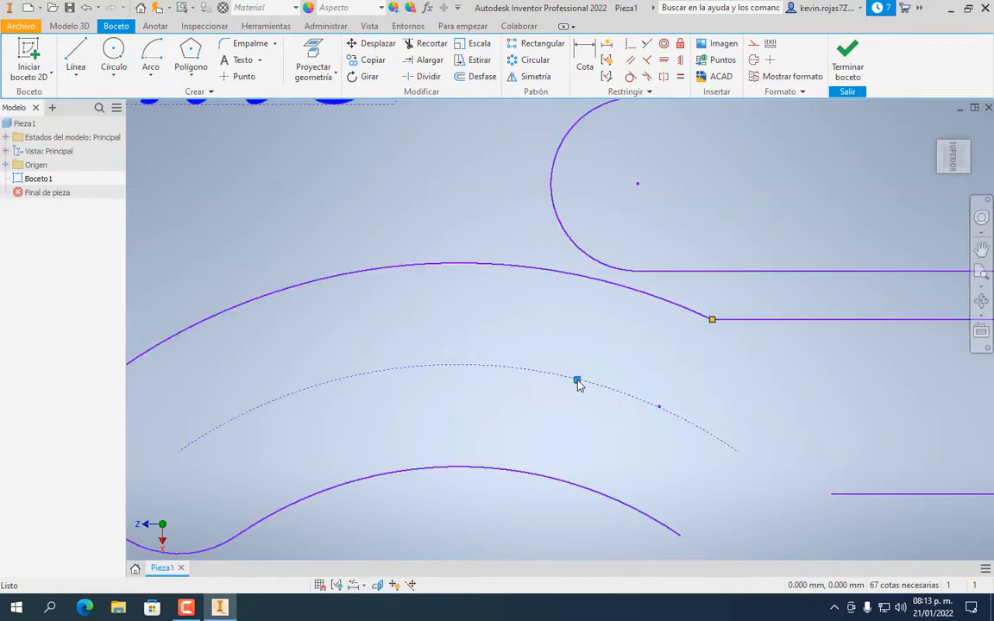
{"action": "scroll", "coordinate": [595, 341], "scroll_direction": "down", "scroll_amount": 5}
{"action": "scroll", "coordinate": [592, 349], "scroll_direction": "up", "scroll_amount": 4}
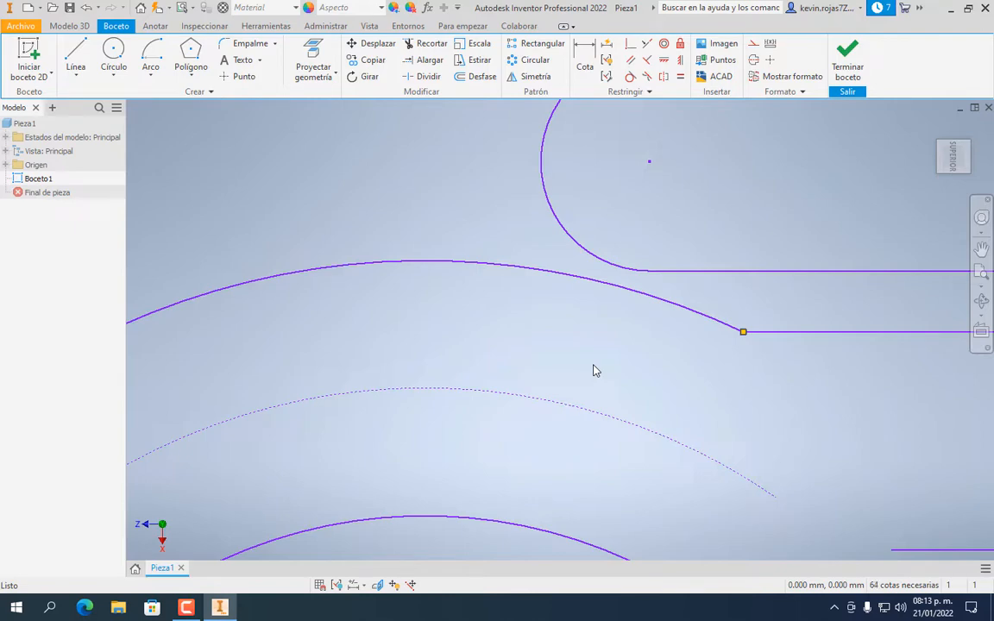
{"action": "scroll", "coordinate": [694, 382], "scroll_direction": "up", "scroll_amount": 5}
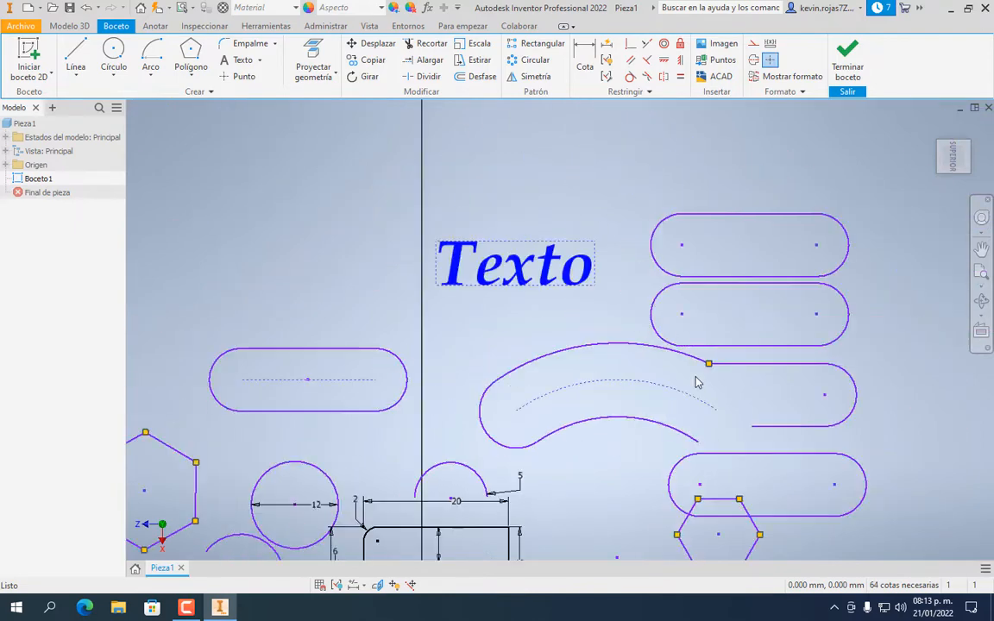
{"action": "middle_click_drag", "start_coordinate": [721, 385], "coordinate": [570, 377]}
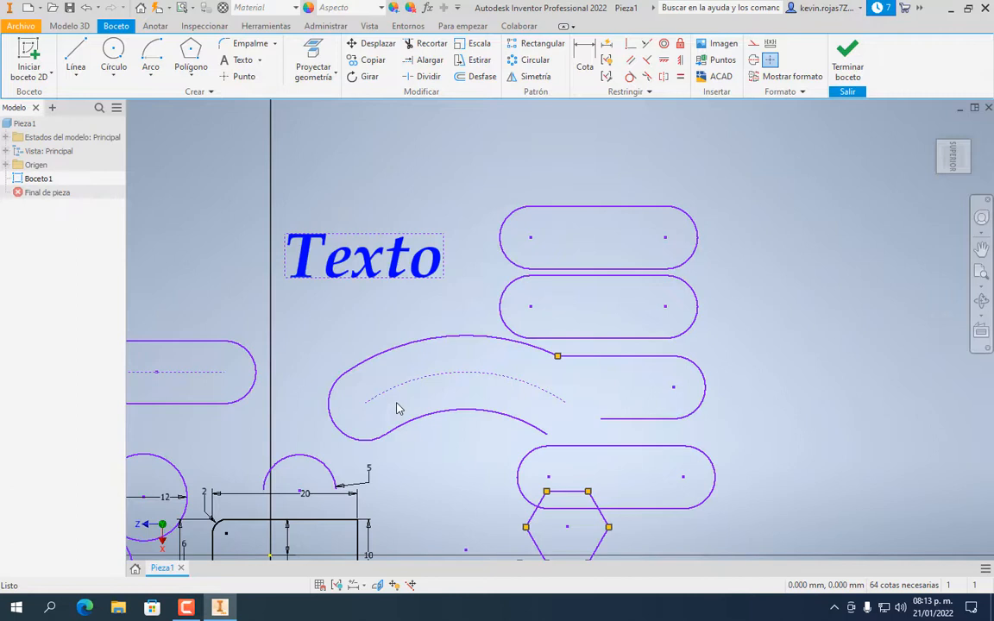
Extend the open slot's lower straight line left until it meets the S-shaped curve
{"action": "left_click", "coordinate": [431, 67]}
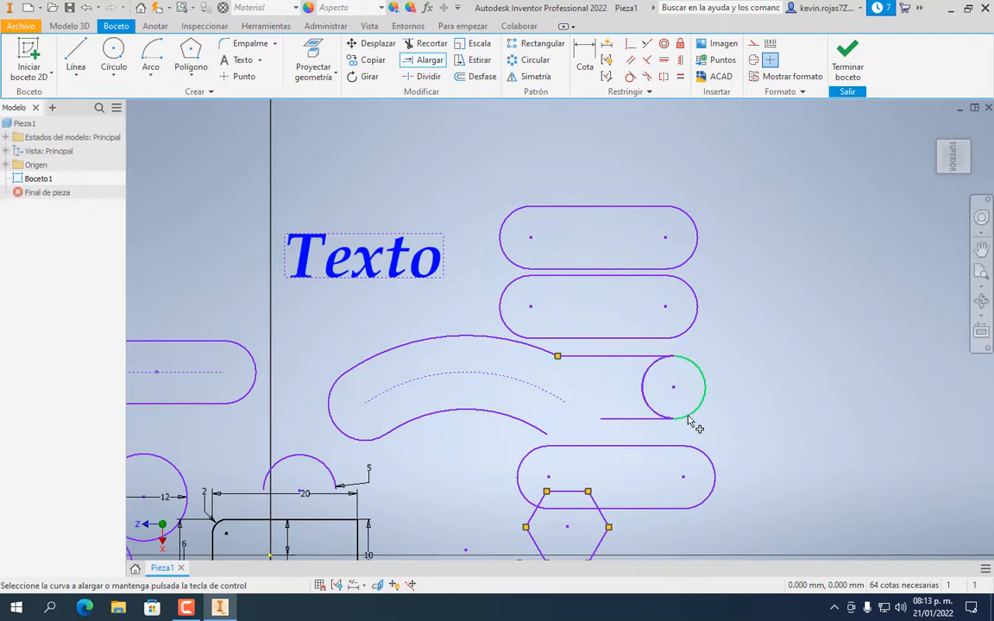
{"action": "left_click", "coordinate": [656, 421]}
{"action": "key", "text": "ctrl+z"}
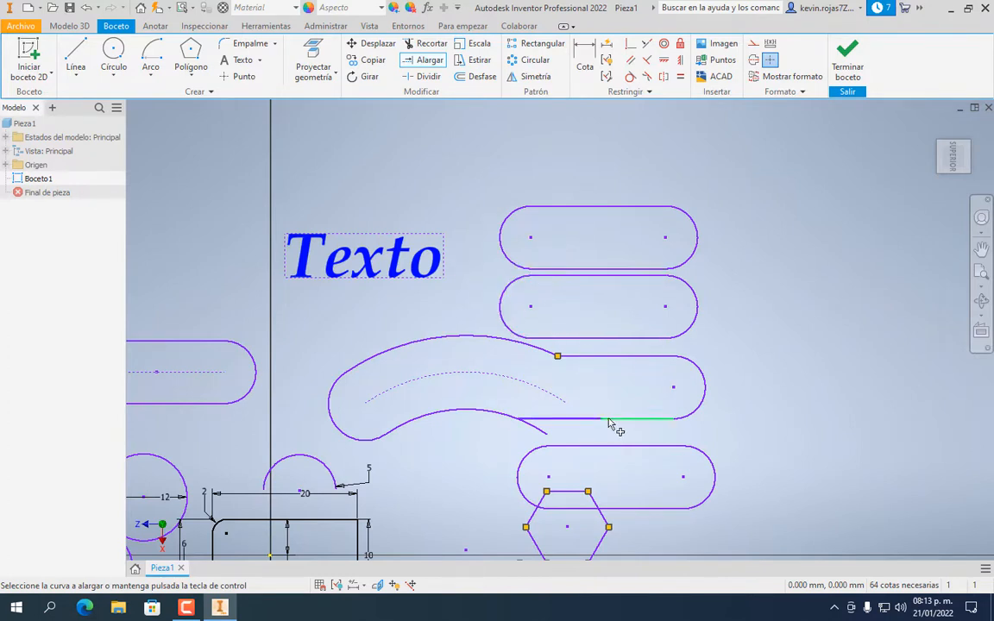
{"action": "left_click", "coordinate": [591, 422]}
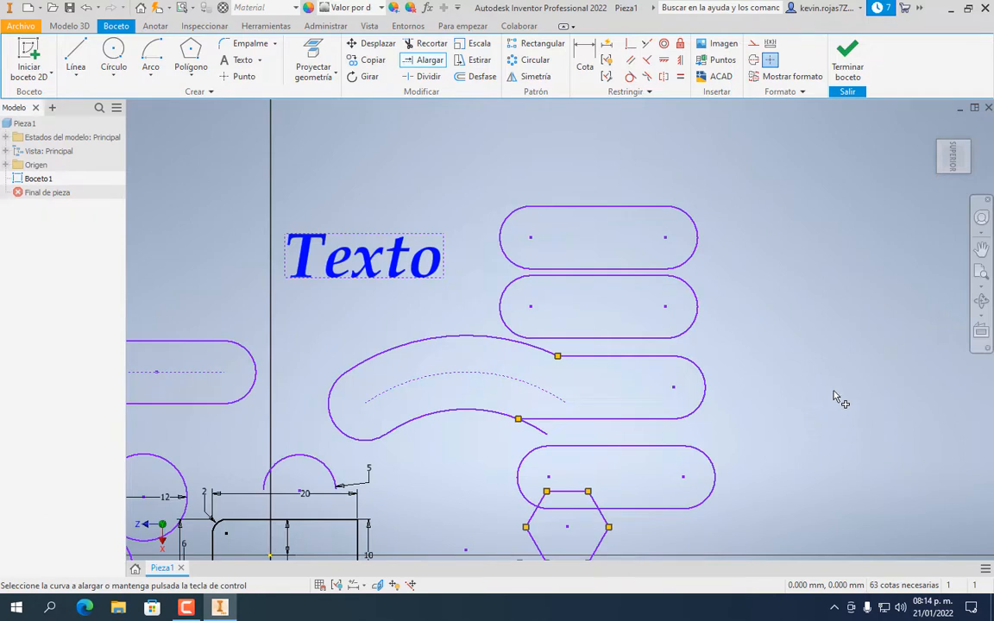
Split the top slot's upper and lower straight lines with Dividir
{"action": "left_click", "coordinate": [422, 77]}
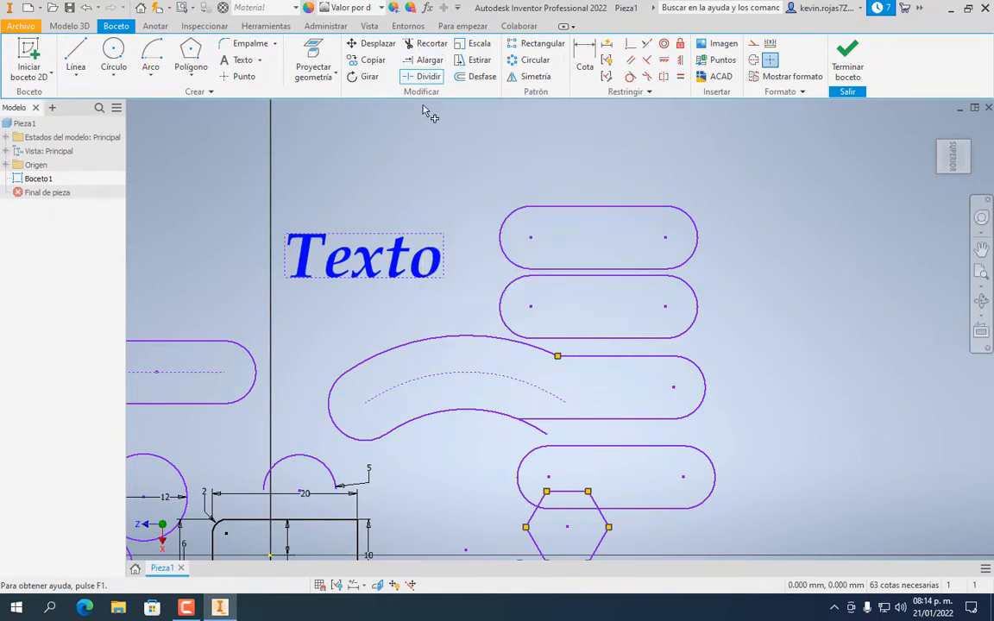
{"action": "left_click", "coordinate": [601, 206]}
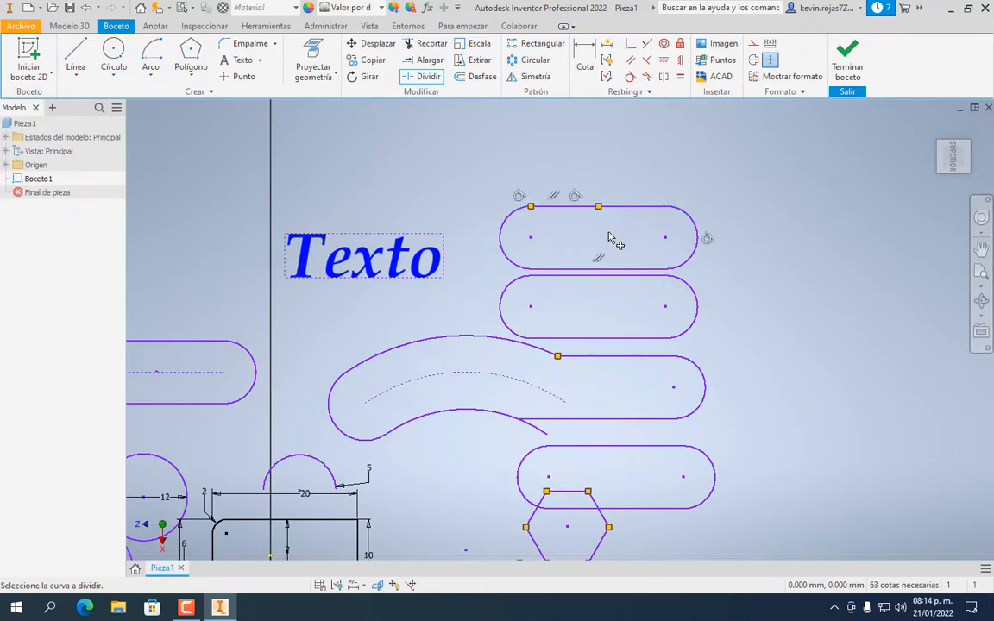
{"action": "left_click", "coordinate": [639, 270]}
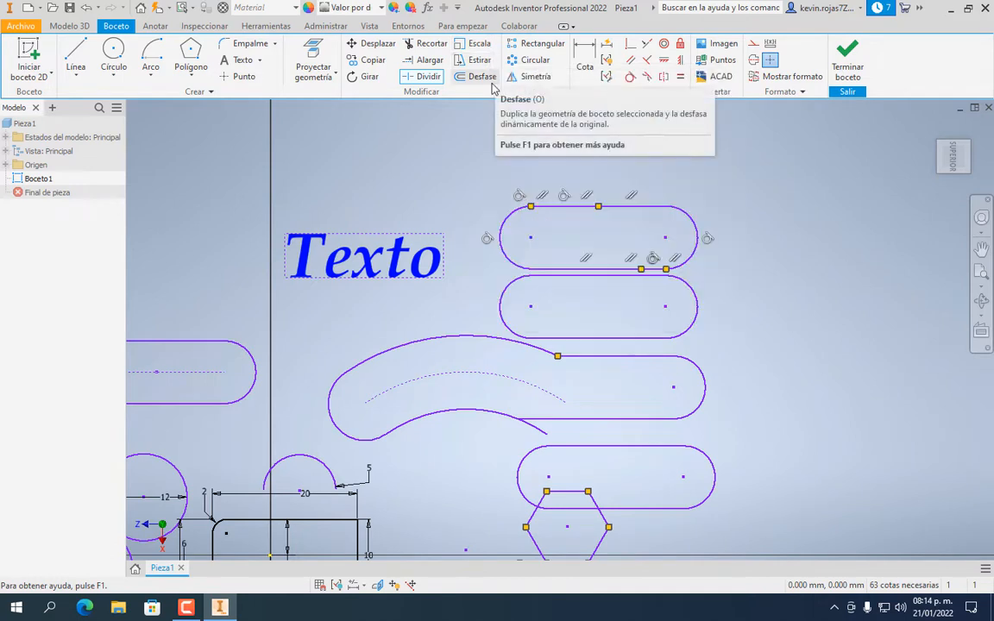
Start the Escala tool and move its settings window out of the way
{"action": "left_click", "coordinate": [470, 44]}
{"action": "left_click_drag", "start_coordinate": [242, 119], "coordinate": [423, 125]}
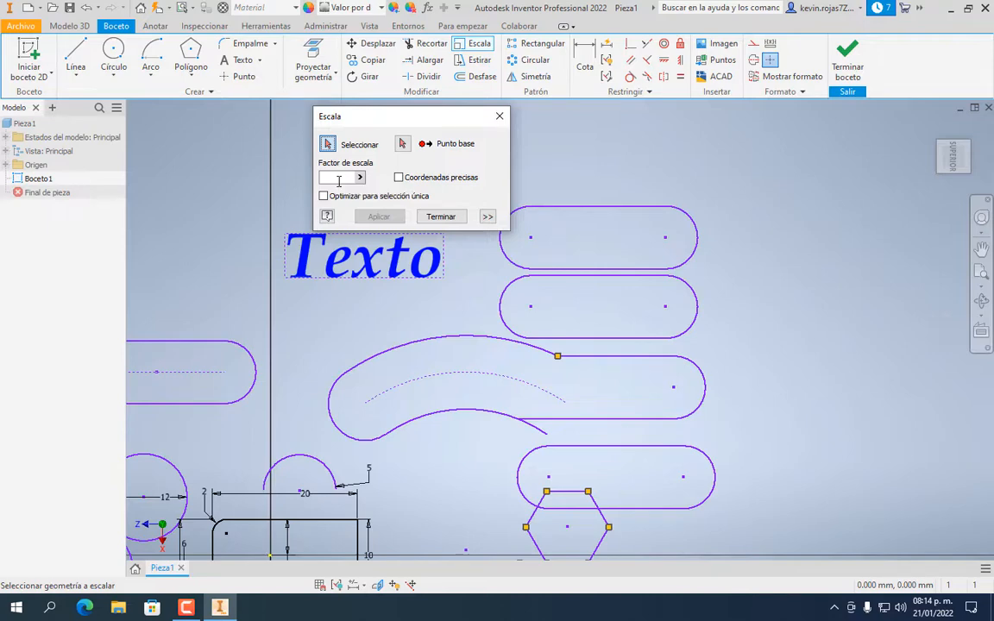
{"action": "scroll", "coordinate": [483, 341], "scroll_direction": "down", "scroll_amount": 5}
{"action": "scroll", "coordinate": [443, 340], "scroll_direction": "up", "scroll_amount": 3}
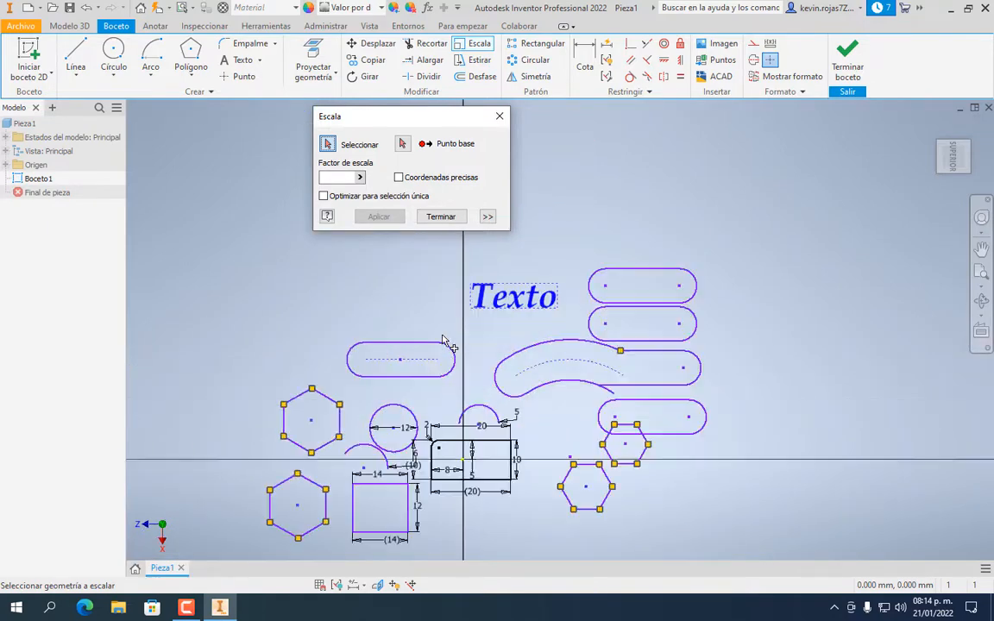
{"action": "scroll", "coordinate": [443, 341], "scroll_direction": "up", "scroll_amount": 5}
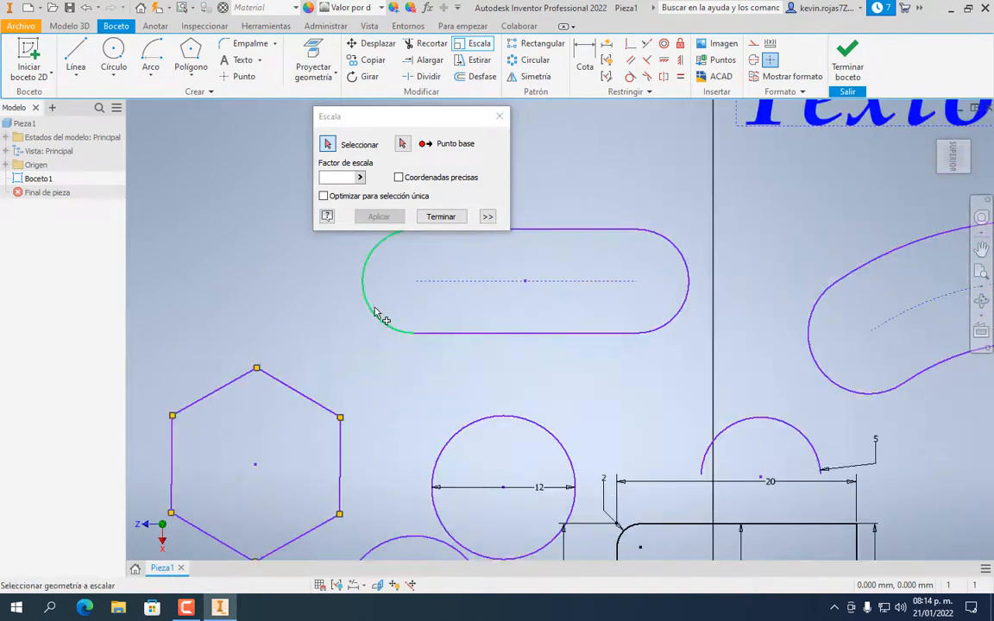
{"action": "scroll", "coordinate": [391, 333], "scroll_direction": "up", "scroll_amount": 2}
{"action": "scroll", "coordinate": [406, 335], "scroll_direction": "down", "scroll_amount": 6}
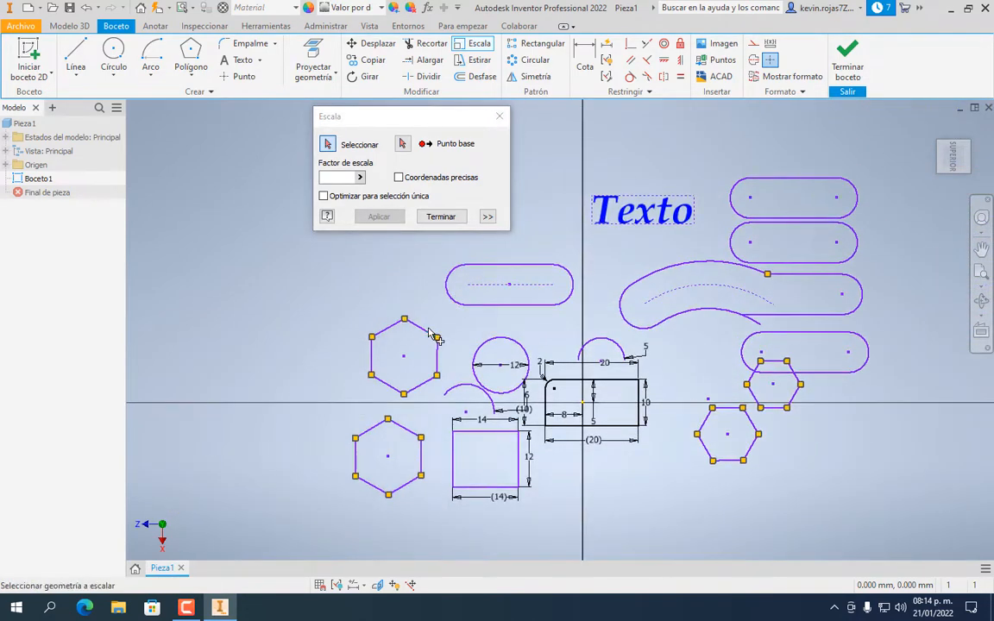
Select the upper-left hexagon's edges and set its centre as the scale base point
{"action": "left_click", "coordinate": [428, 331]}
{"action": "left_click", "coordinate": [390, 332]}
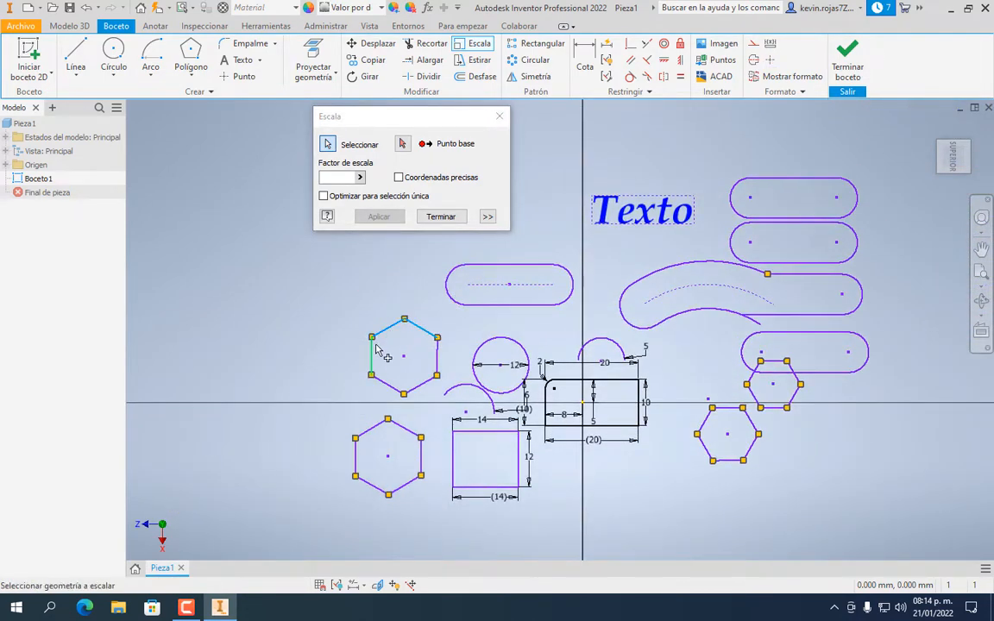
{"action": "left_click", "coordinate": [373, 356]}
{"action": "left_click", "coordinate": [388, 383]}
{"action": "left_click", "coordinate": [418, 387]}
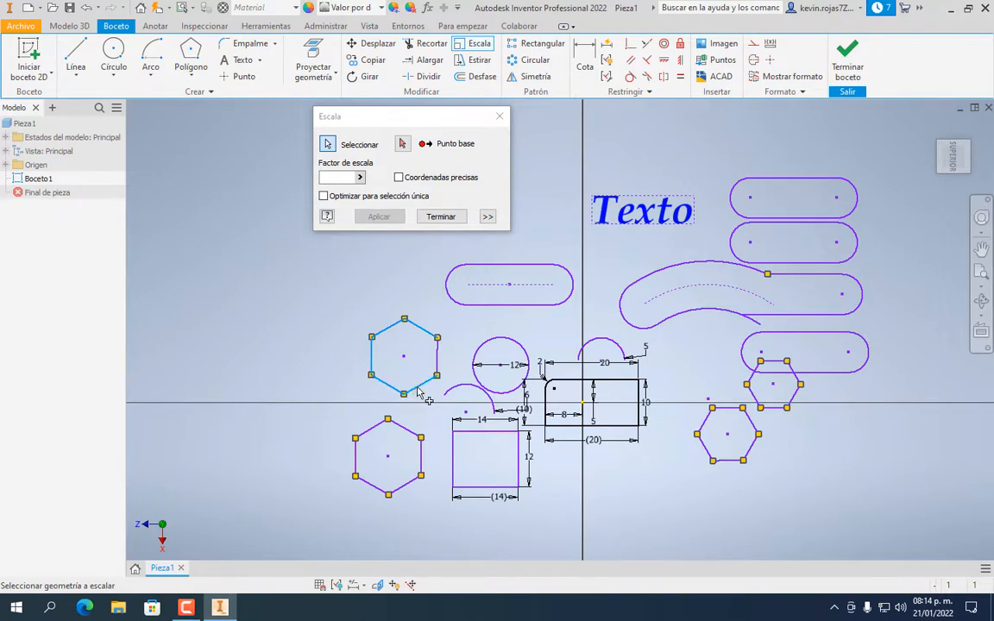
{"action": "left_click", "coordinate": [404, 144]}
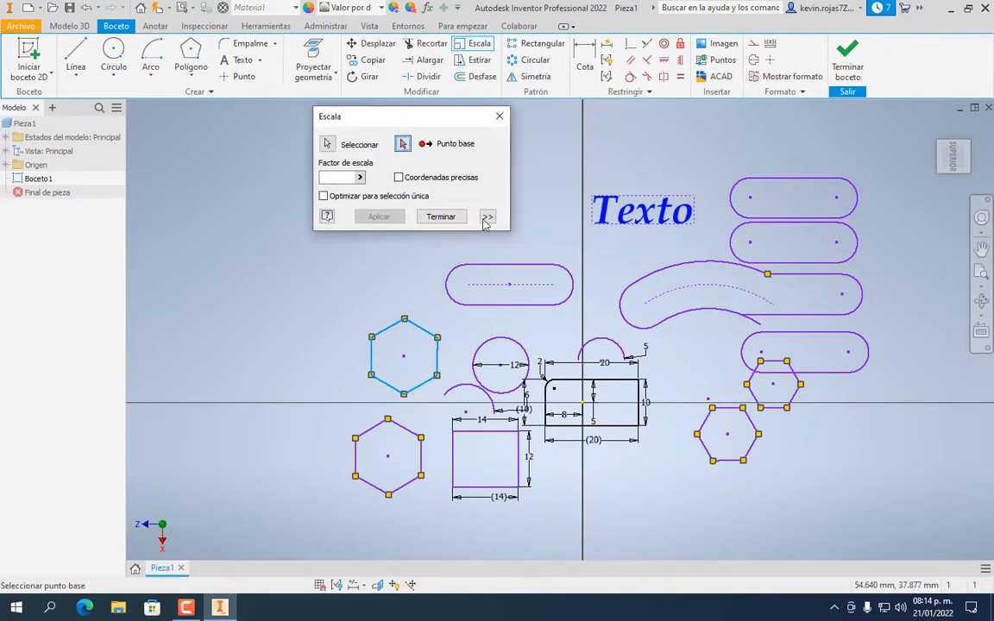
{"action": "left_click", "coordinate": [404, 356]}
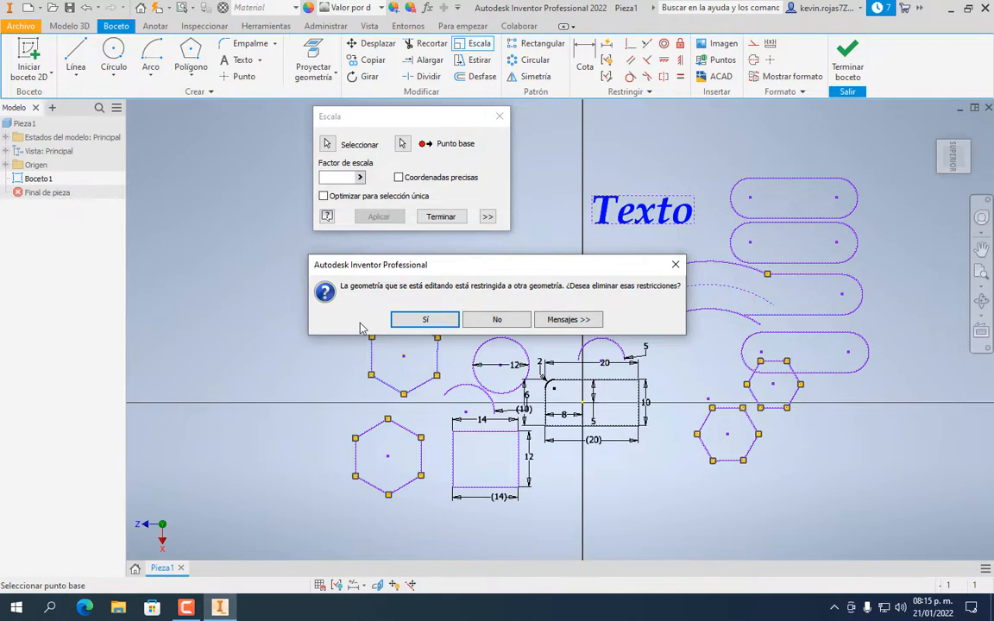
Remove the hexagon's constraints and scale it by a factor of 0.5
{"action": "left_click", "coordinate": [447, 323]}
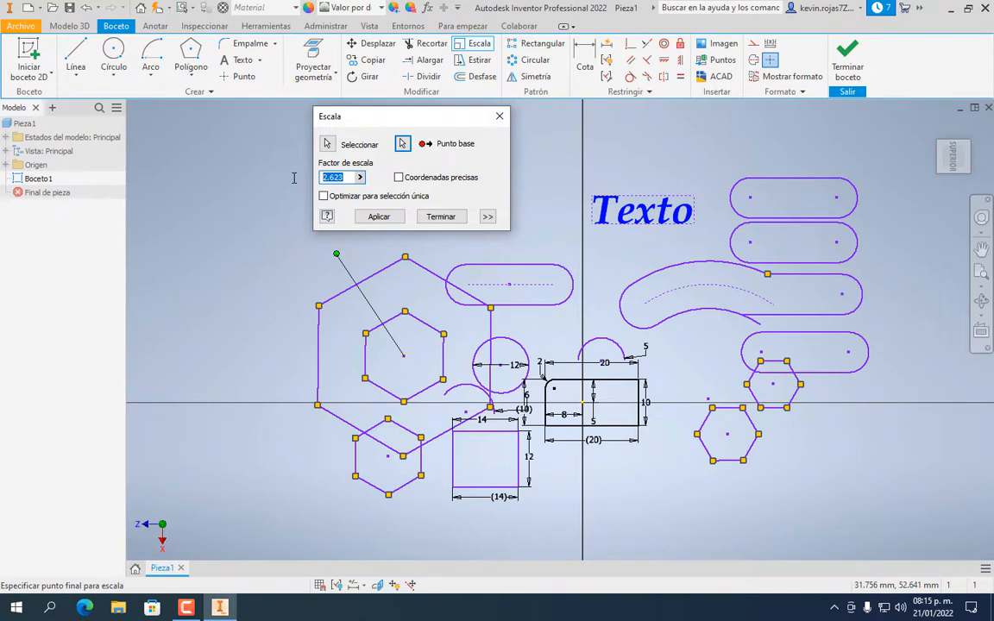
{"action": "type", "text": ".5"}
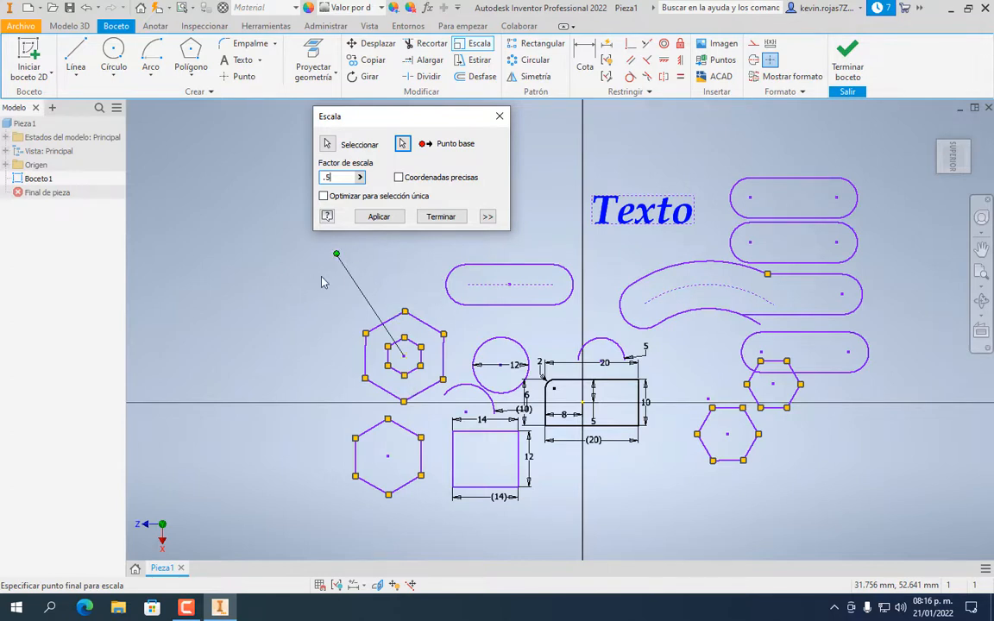
{"action": "left_click", "coordinate": [387, 222]}
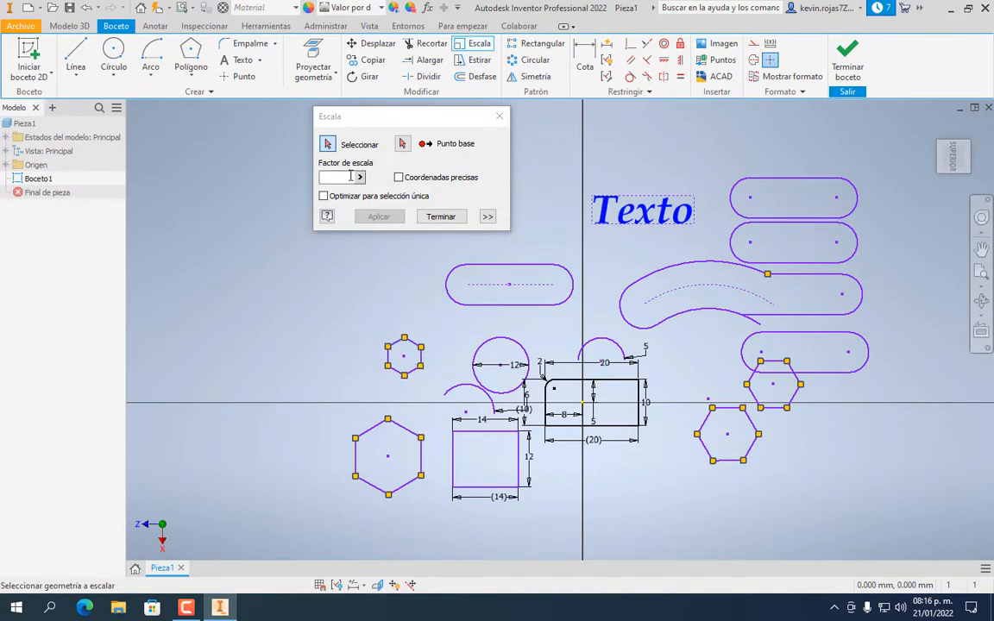
{"action": "left_click", "coordinate": [440, 216]}
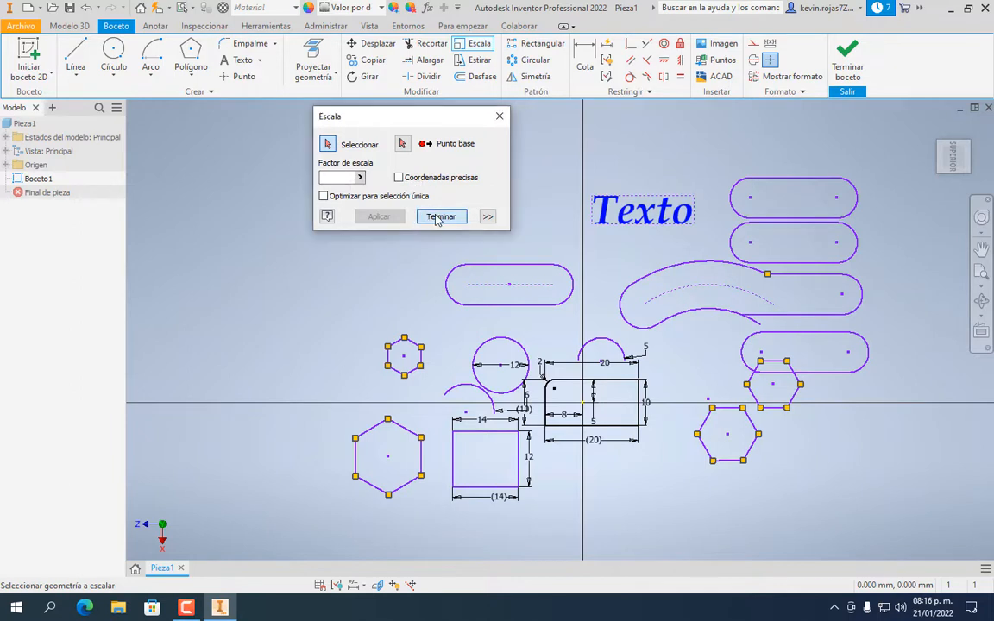
Stretch the small hexagon's upper-right edge, pulling its right vertex far to the right
{"action": "left_click", "coordinate": [480, 63]}
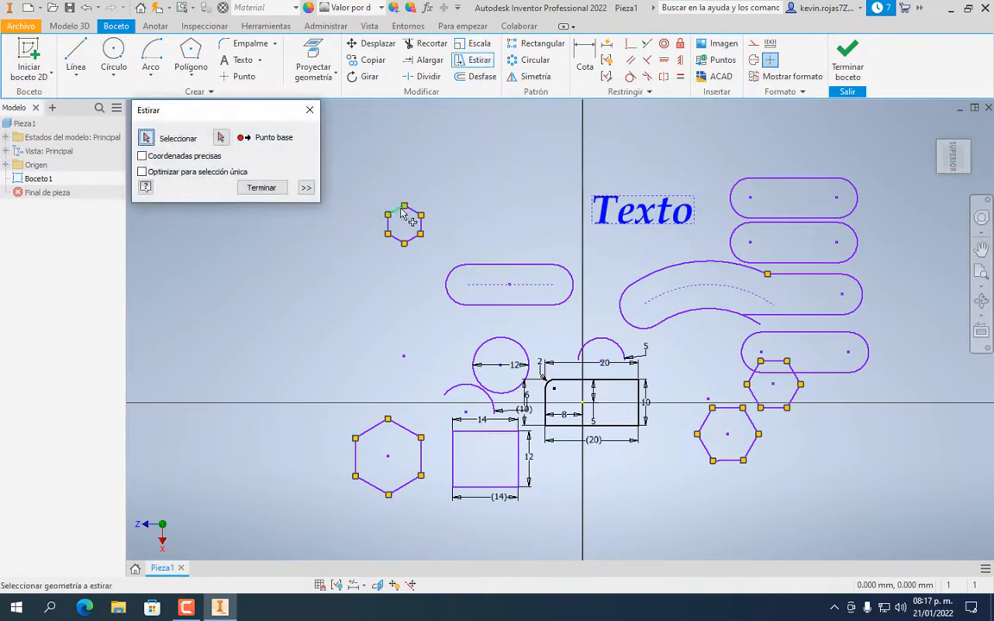
{"action": "scroll", "coordinate": [417, 226], "scroll_direction": "down", "scroll_amount": 2}
{"action": "scroll", "coordinate": [417, 227], "scroll_direction": "up", "scroll_amount": 4}
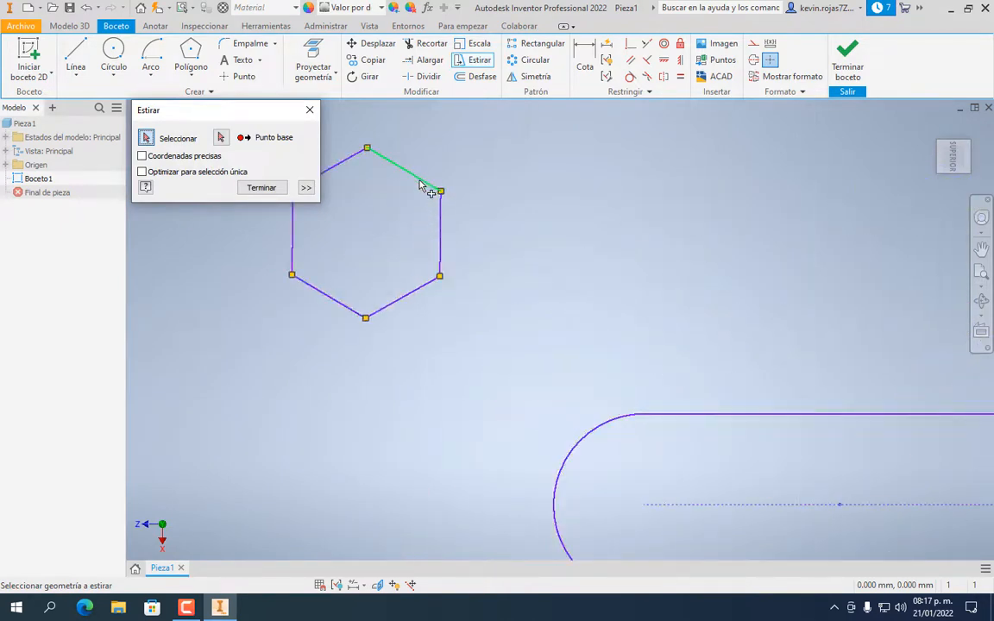
{"action": "left_click", "coordinate": [422, 186]}
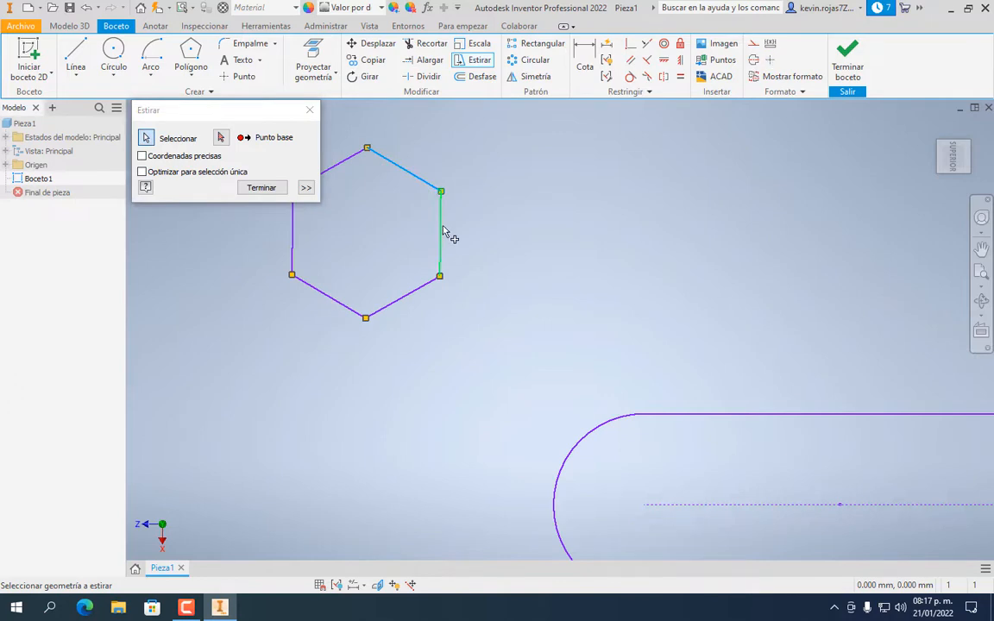
{"action": "scroll", "coordinate": [470, 190], "scroll_direction": "down", "scroll_amount": 2}
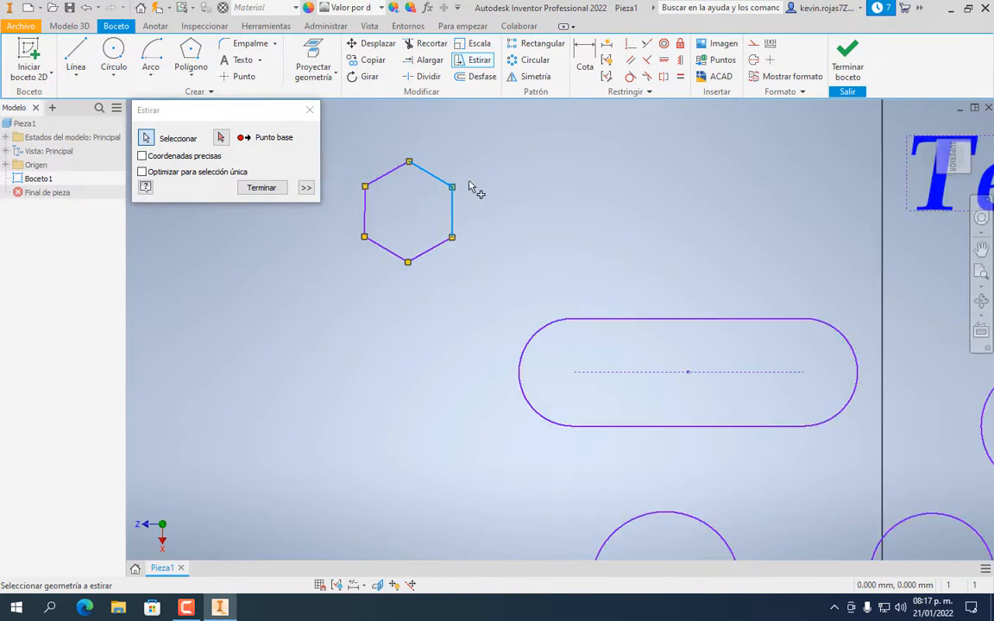
{"action": "left_click", "coordinate": [221, 138]}
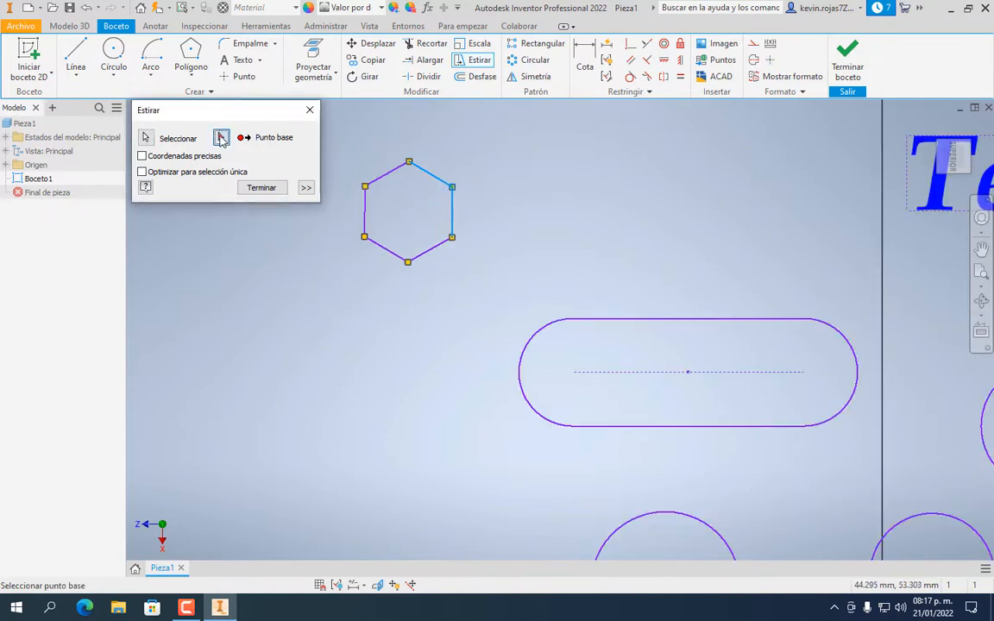
{"action": "left_click", "coordinate": [453, 187]}
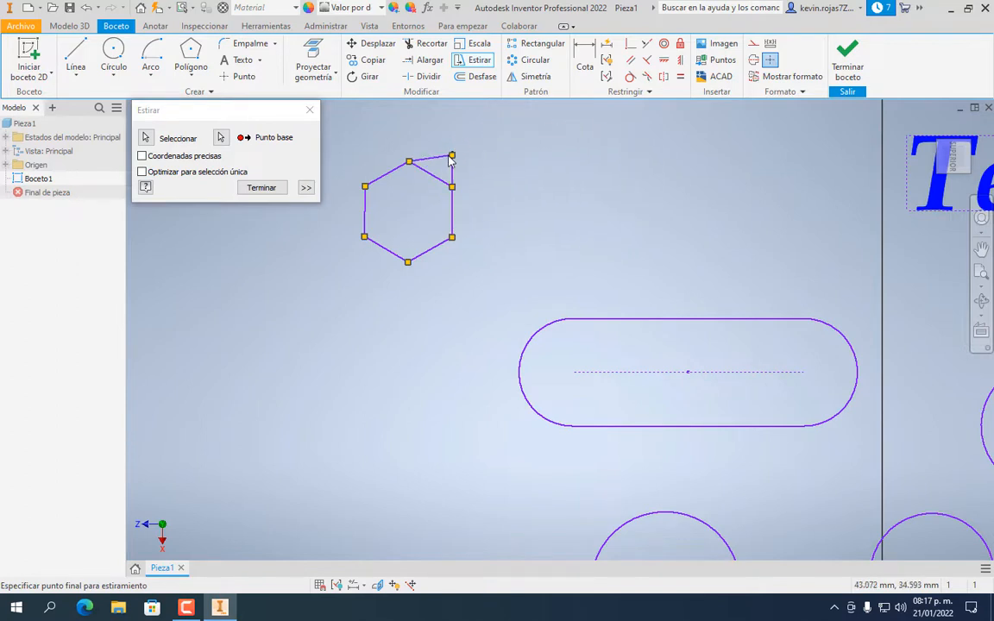
{"action": "left_click", "coordinate": [686, 187]}
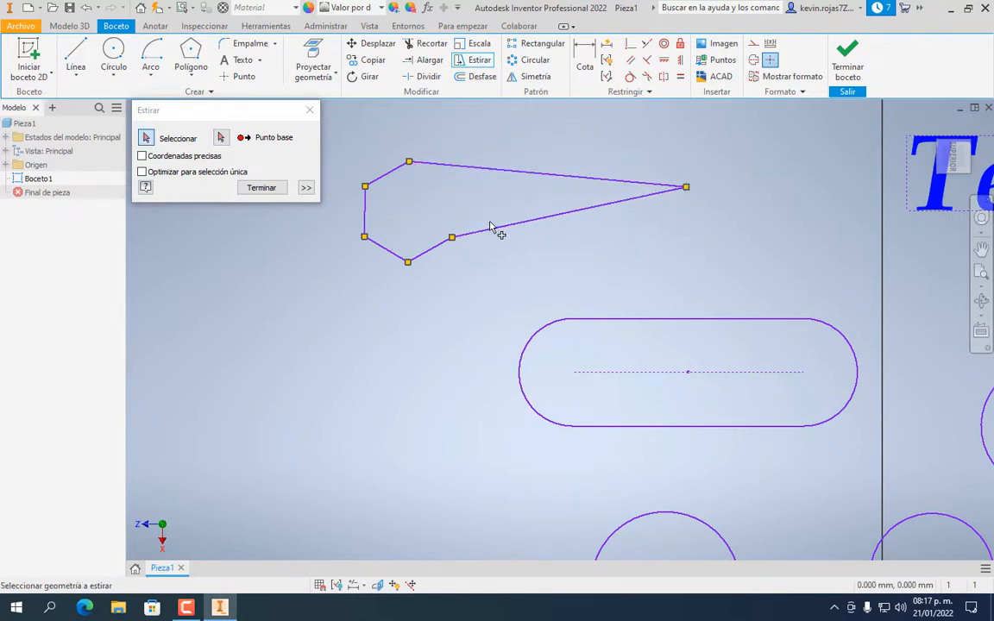
{"action": "left_click", "coordinate": [276, 189]}
{"action": "scroll", "coordinate": [525, 224], "scroll_direction": "down", "scroll_amount": 8}
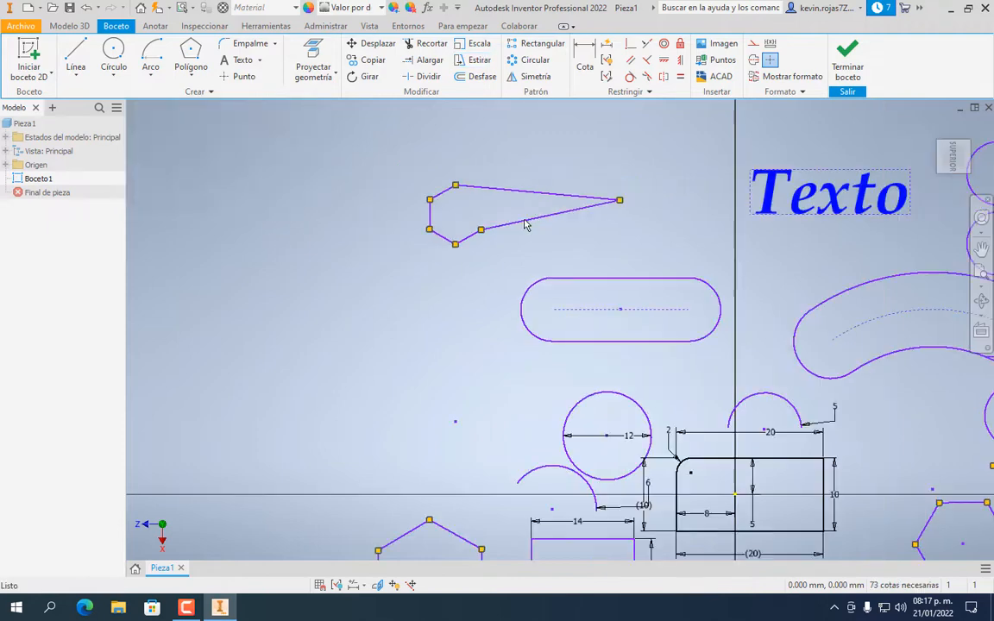
{"action": "scroll", "coordinate": [526, 225], "scroll_direction": "up", "scroll_amount": 5}
{"action": "scroll", "coordinate": [450, 256], "scroll_direction": "down", "scroll_amount": 2}
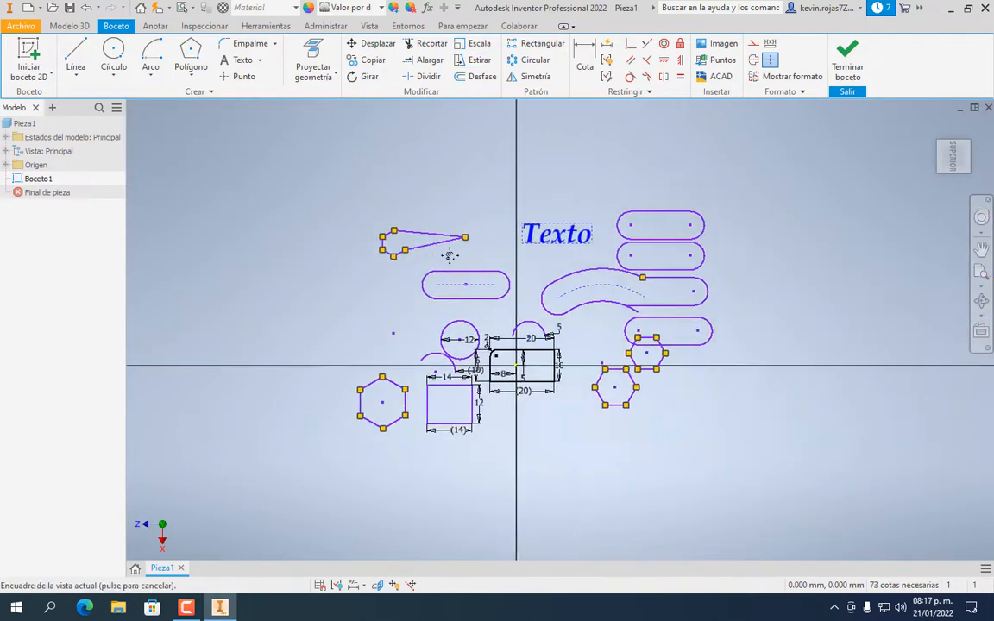
{"action": "scroll", "coordinate": [445, 265], "scroll_direction": "up", "scroll_amount": 5}
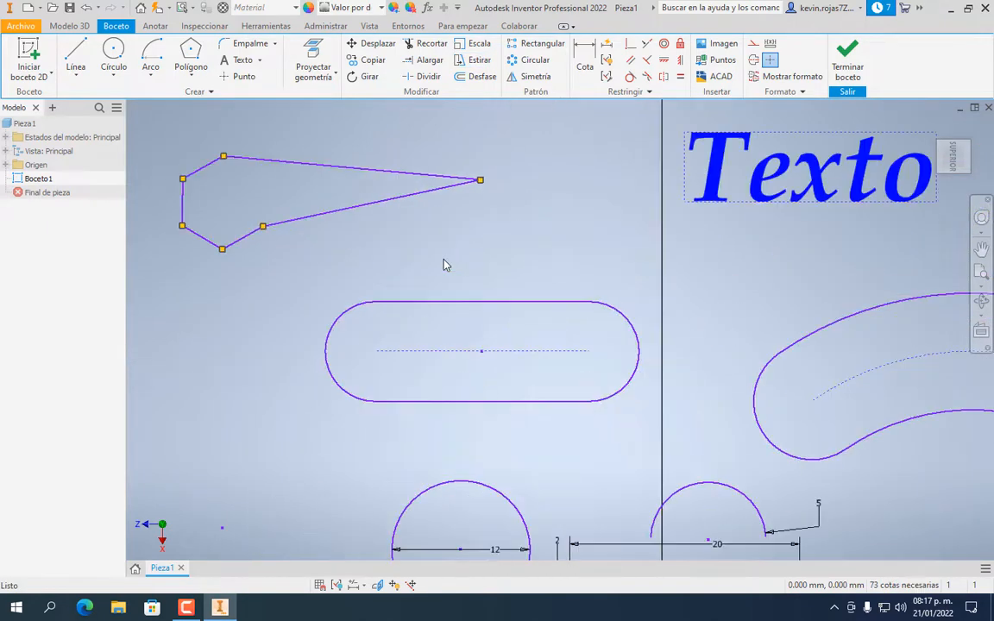
Offset the straight slot outward by 1.5 mm with Desfase
{"action": "left_click", "coordinate": [476, 80]}
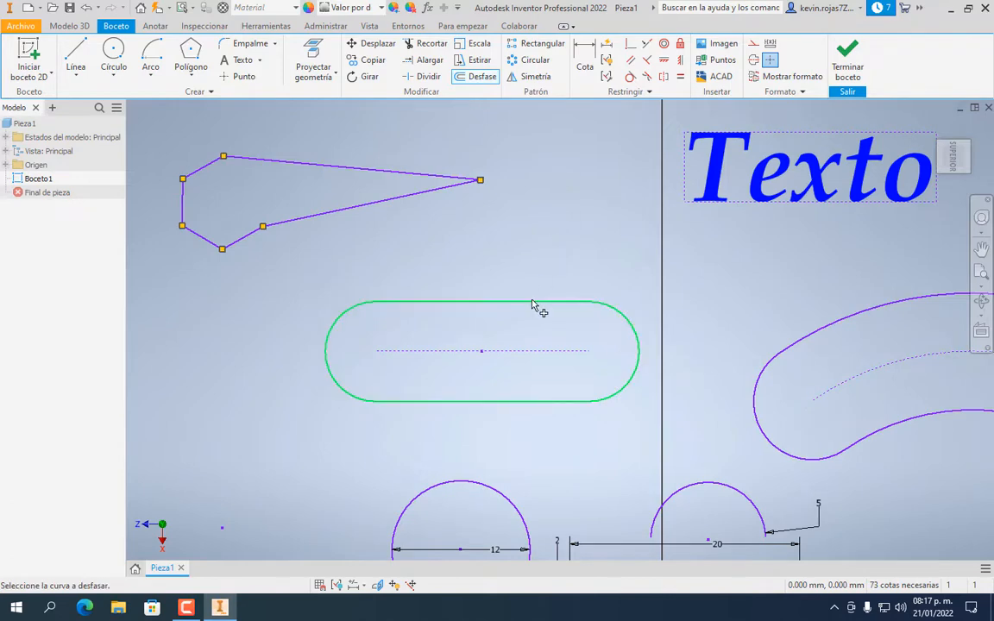
{"action": "scroll", "coordinate": [532, 304], "scroll_direction": "up", "scroll_amount": 5}
{"action": "scroll", "coordinate": [541, 309], "scroll_direction": "down", "scroll_amount": 10}
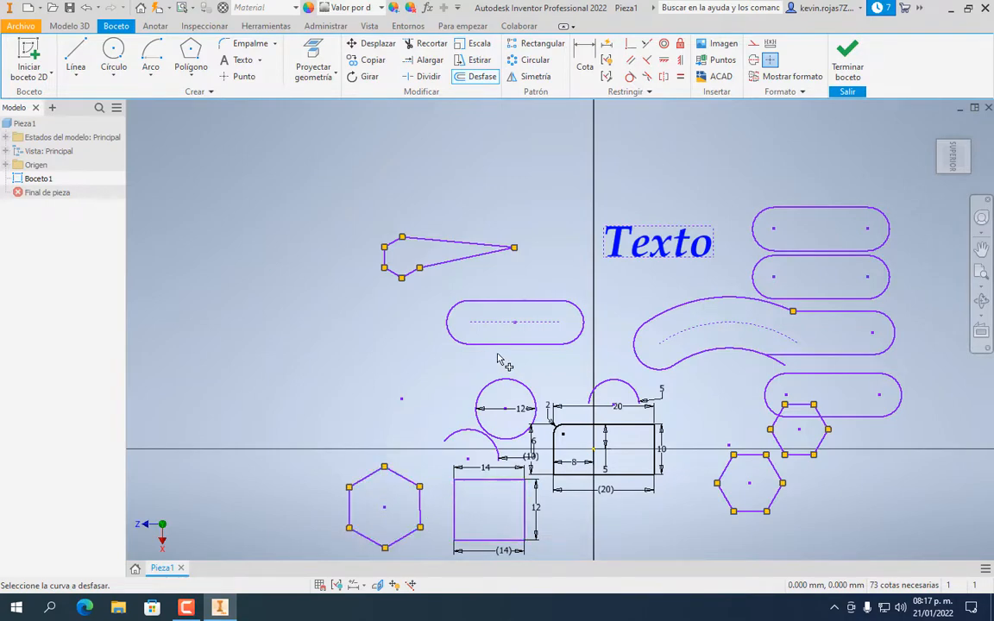
{"action": "scroll", "coordinate": [498, 361], "scroll_direction": "up", "scroll_amount": 4}
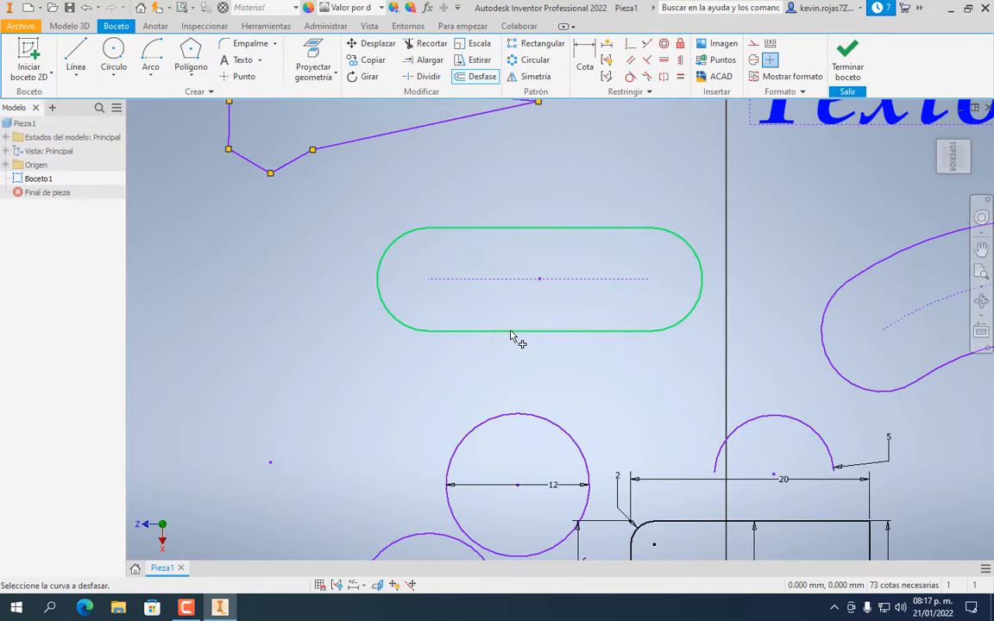
{"action": "left_click", "coordinate": [510, 331]}
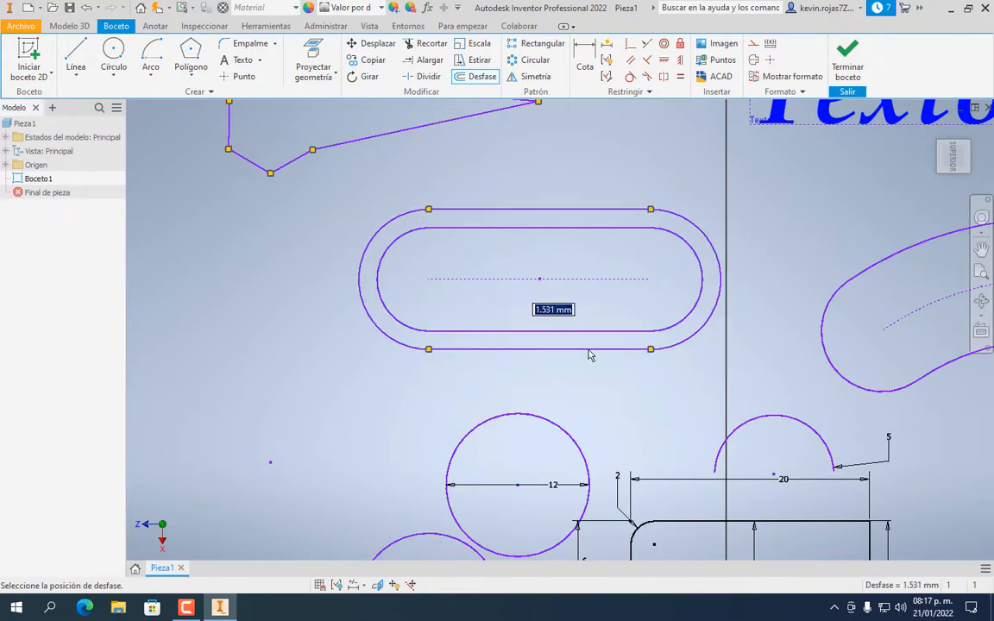
{"action": "type", "text": "1."}
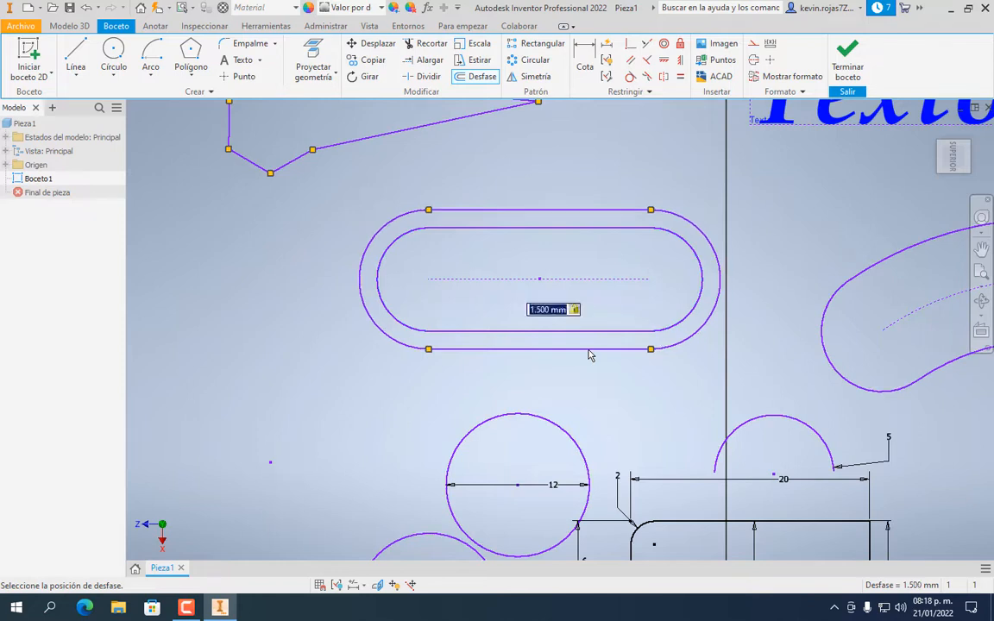
{"action": "key", "text": "Return"}
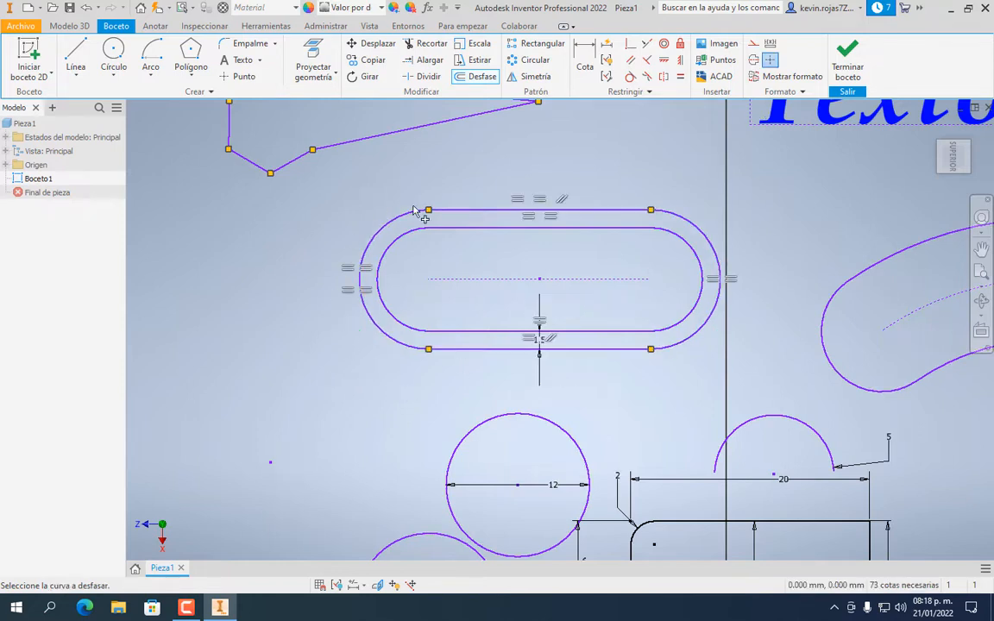
Zoom and pan around the offset slot to check it, then zoom out to the whole sketch
{"action": "scroll", "coordinate": [698, 309], "scroll_direction": "up", "scroll_amount": 3}
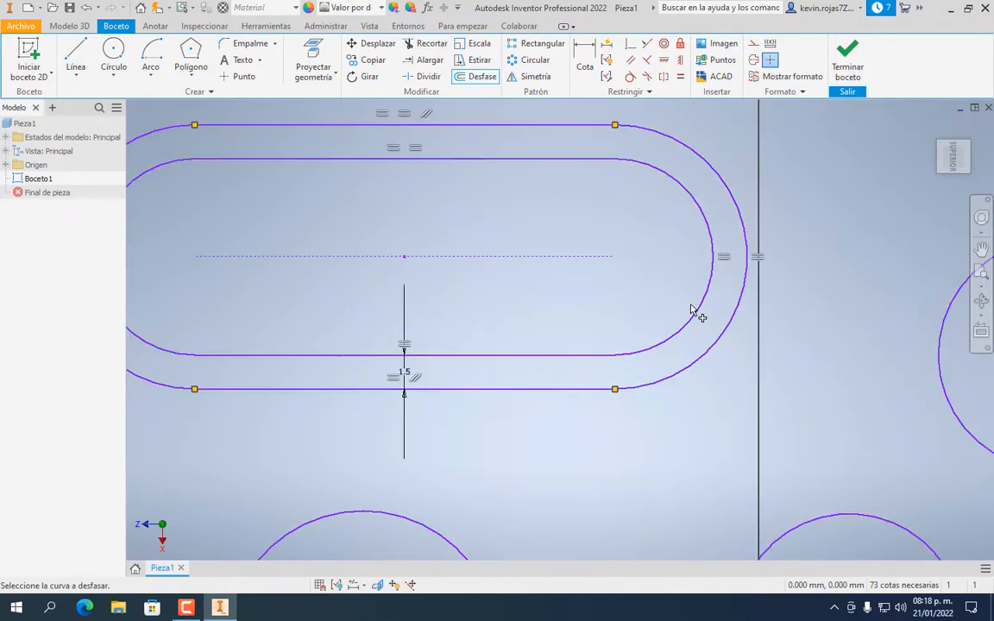
{"action": "scroll", "coordinate": [691, 309], "scroll_direction": "down", "scroll_amount": 5}
{"action": "scroll", "coordinate": [664, 283], "scroll_direction": "down", "scroll_amount": 3}
{"action": "middle_click_drag", "start_coordinate": [665, 283], "coordinate": [586, 335]}
{"action": "scroll", "coordinate": [546, 310], "scroll_direction": "up", "scroll_amount": 5}
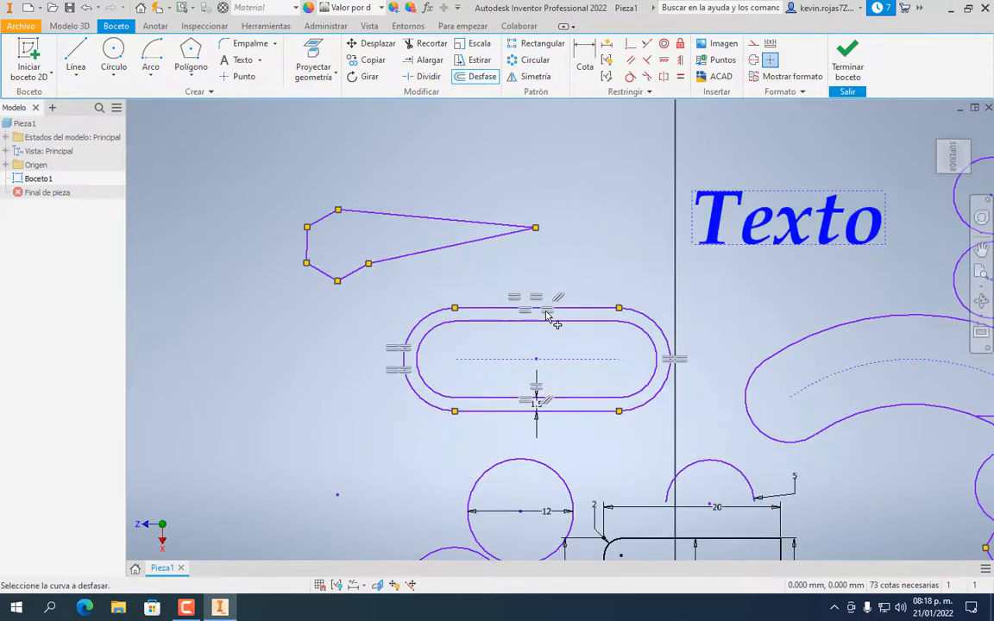
{"action": "scroll", "coordinate": [478, 271], "scroll_direction": "up", "scroll_amount": 3}
{"action": "scroll", "coordinate": [477, 276], "scroll_direction": "down", "scroll_amount": 5}
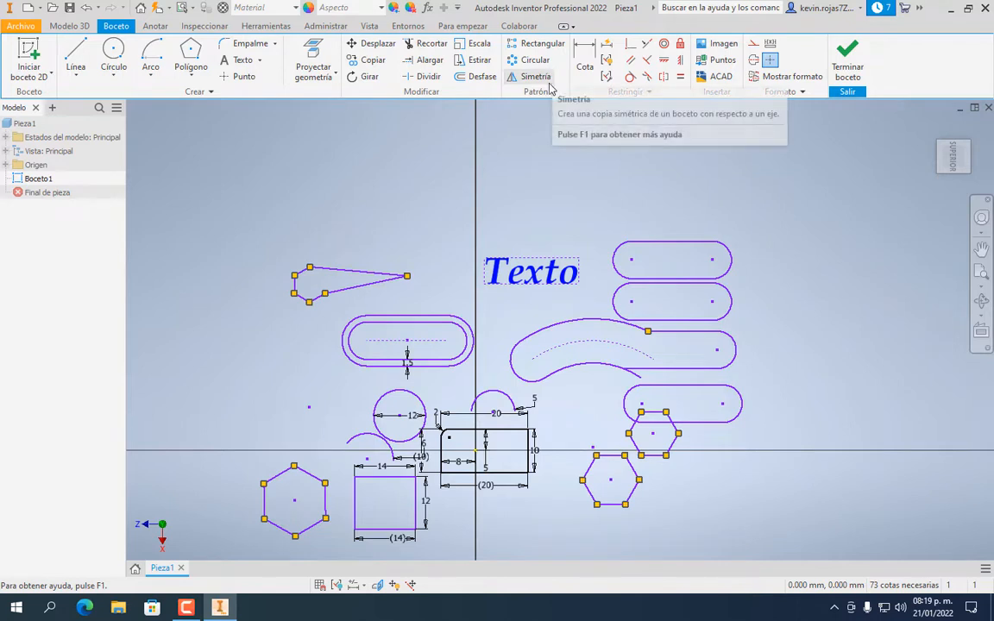
Draw a small circle in empty space above the slots
{"action": "left_click", "coordinate": [110, 48]}
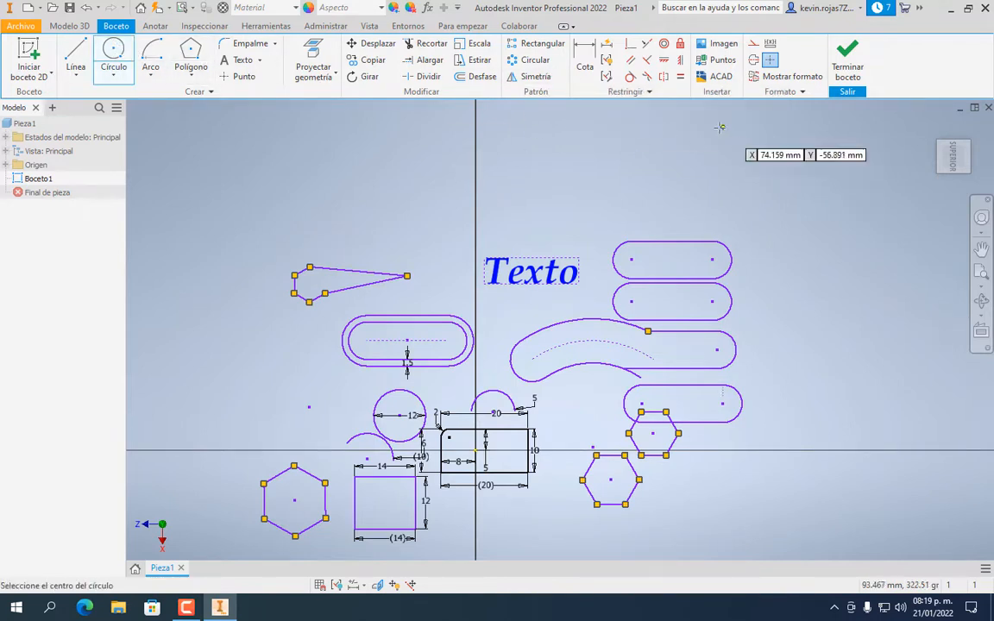
{"action": "left_click", "coordinate": [794, 126]}
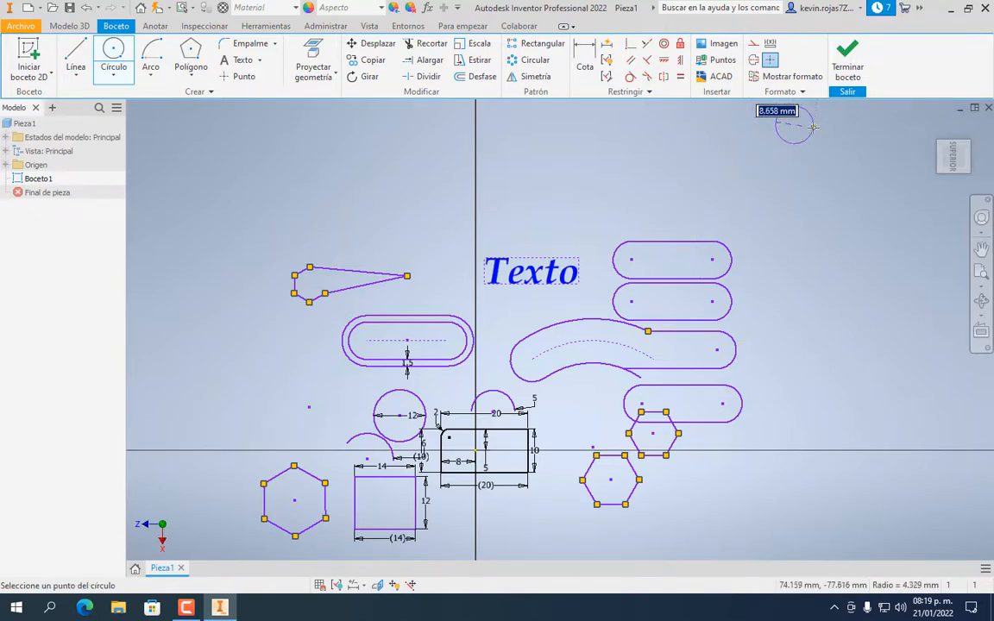
{"action": "left_click", "coordinate": [778, 119]}
{"action": "mouse_move", "coordinate": [717, 157]}
{"action": "middle_mouse_down"}
{"action": "mouse_move", "coordinate": [683, 183]}
{"action": "mouse_move", "coordinate": [517, 249]}
{"action": "mouse_move", "coordinate": [450, 260]}
{"action": "middle_mouse_up"}
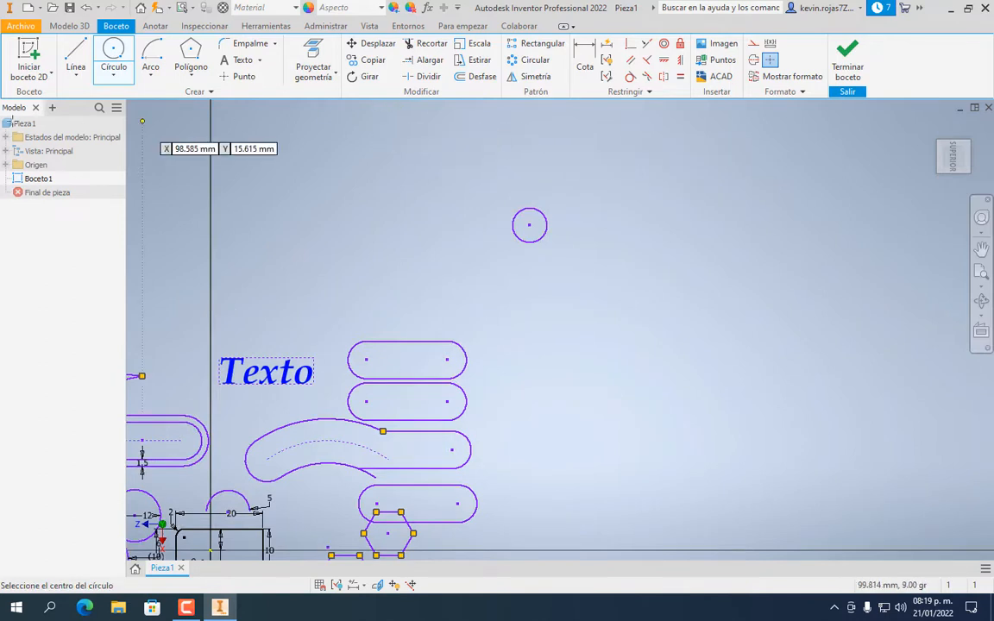
Draw a separate vertical line and a horizontal line to the left of the circle
{"action": "left_click", "coordinate": [76, 60]}
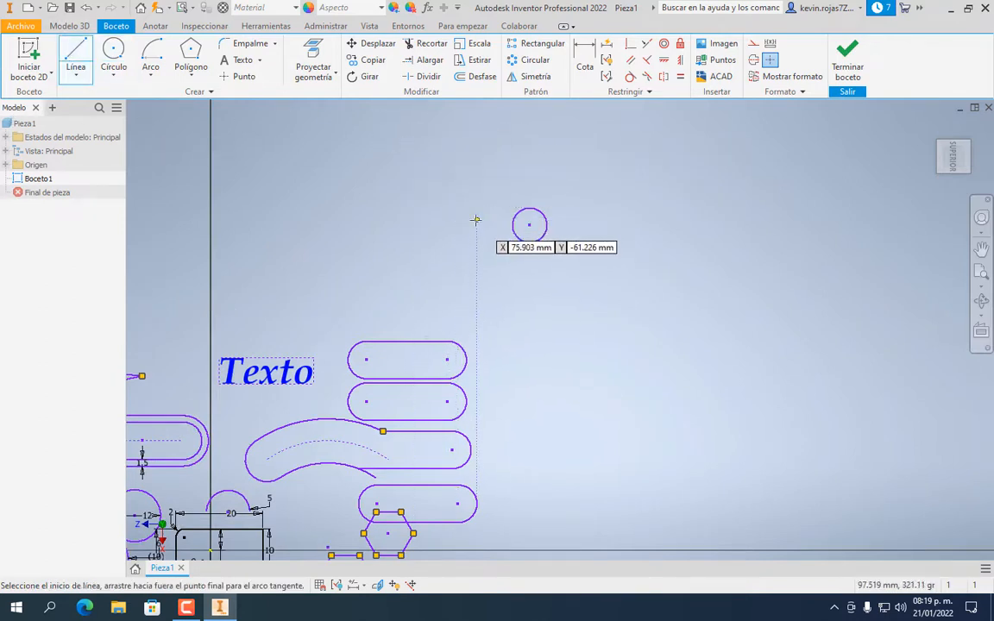
{"action": "left_click", "coordinate": [477, 221]}
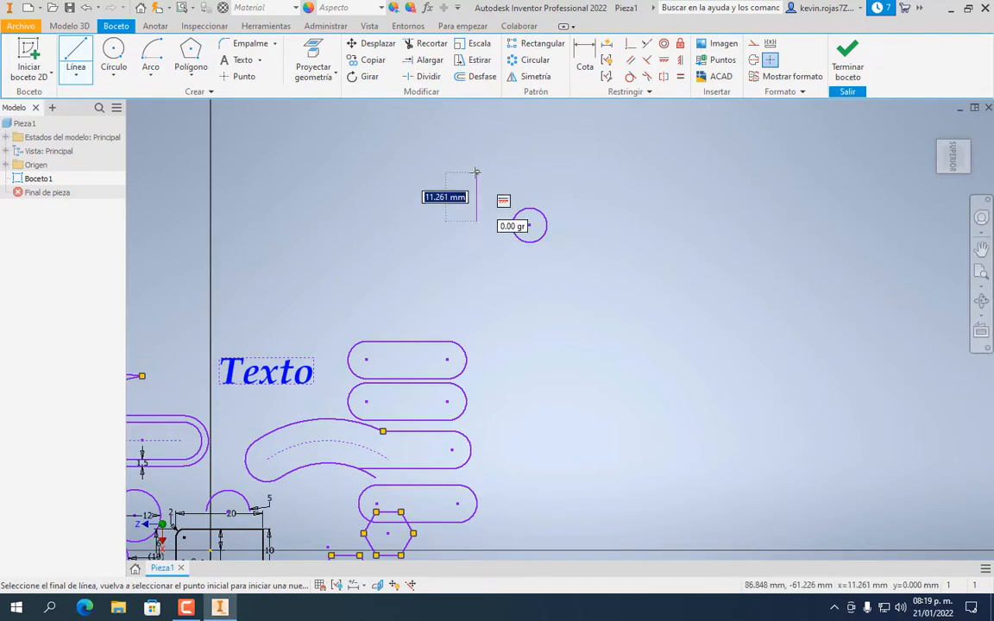
{"action": "left_click", "coordinate": [476, 173]}
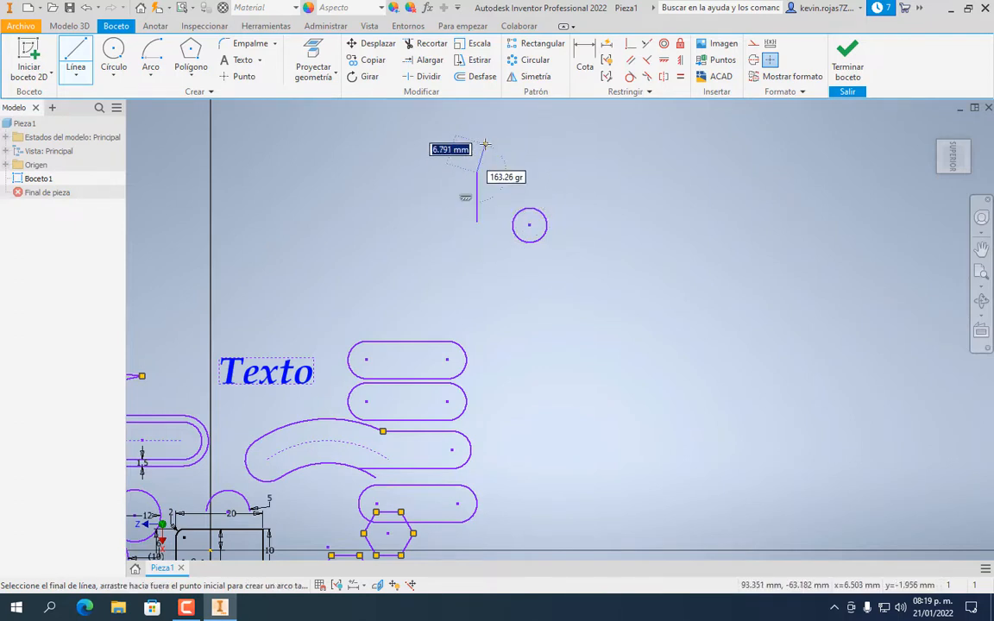
{"action": "key", "text": "Escape"}
{"action": "left_click", "coordinate": [72, 60]}
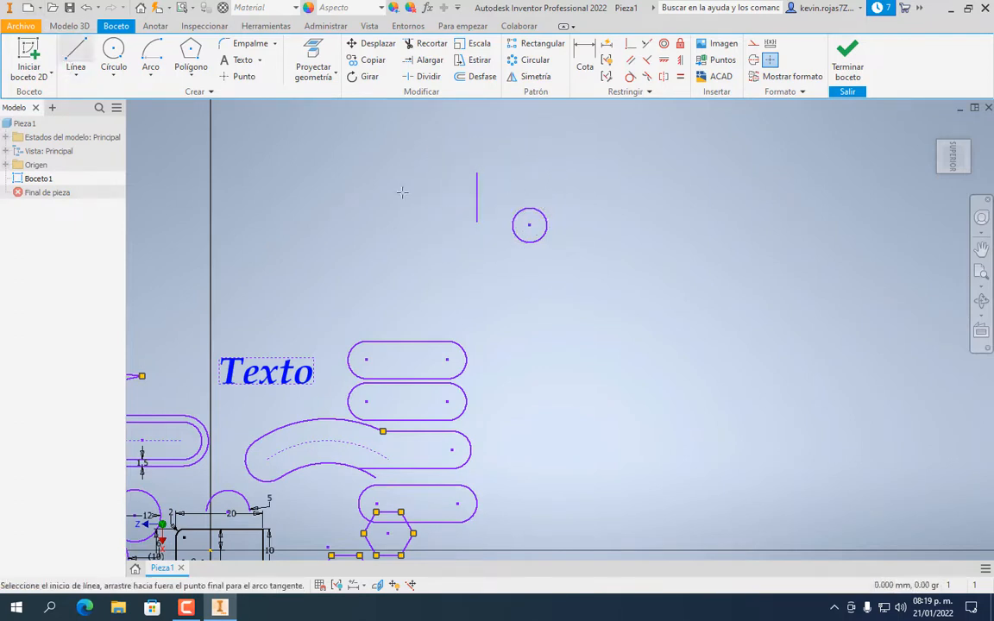
{"action": "left_click", "coordinate": [476, 239]}
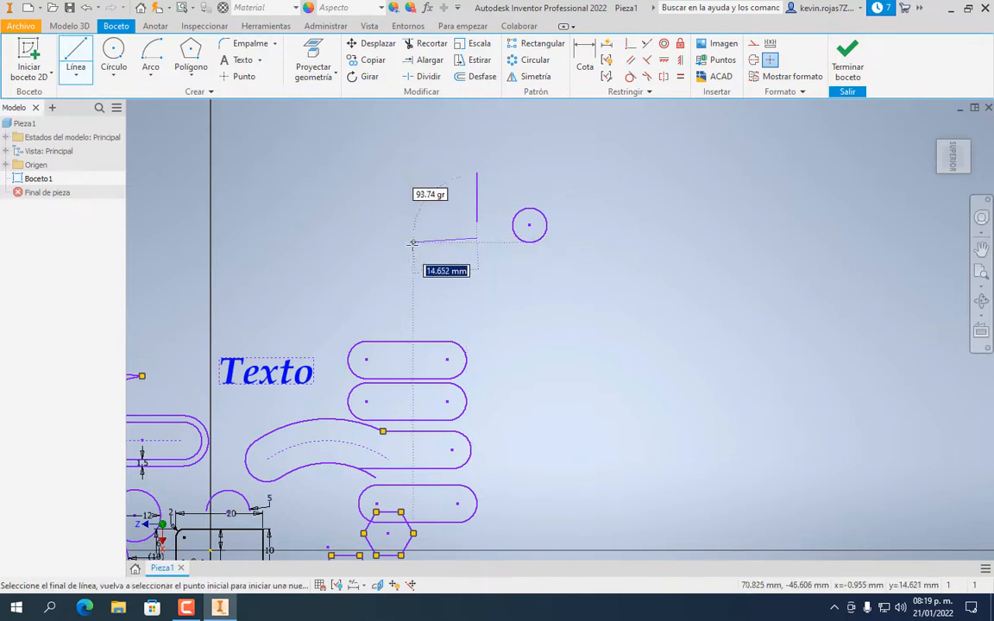
{"action": "left_click", "coordinate": [418, 238]}
{"action": "key", "text": "Escape"}
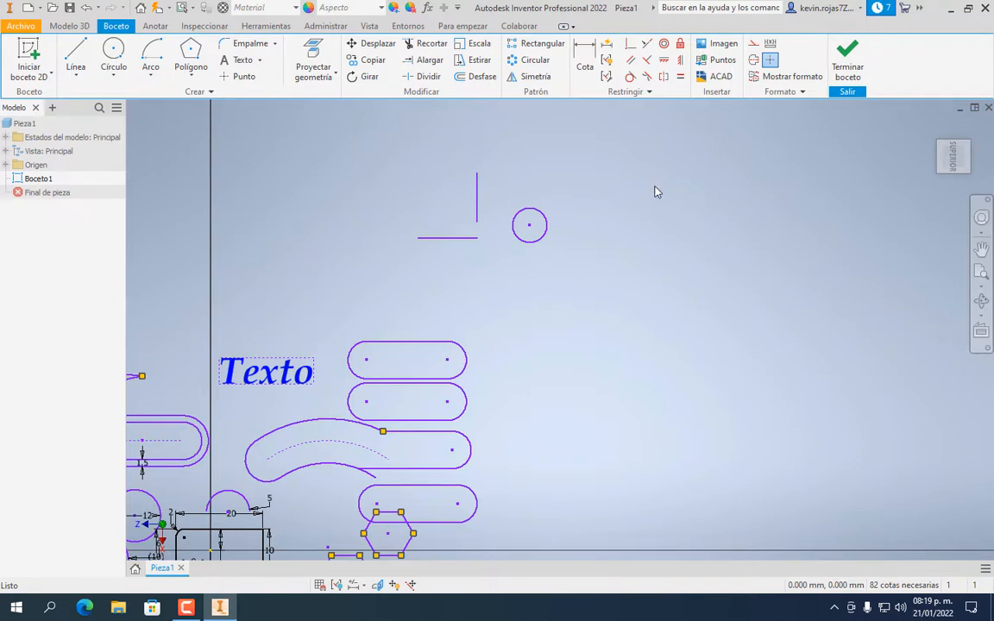
Pattern the small circle rectangularly, using the vertical and horizontal lines as directions
{"action": "left_click", "coordinate": [551, 45]}
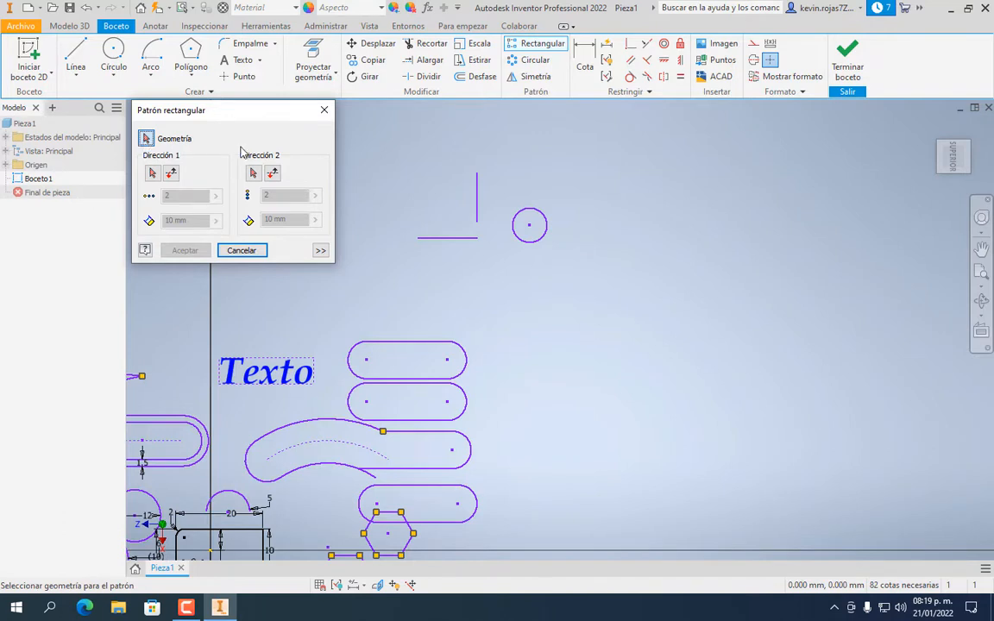
{"action": "left_click", "coordinate": [550, 232]}
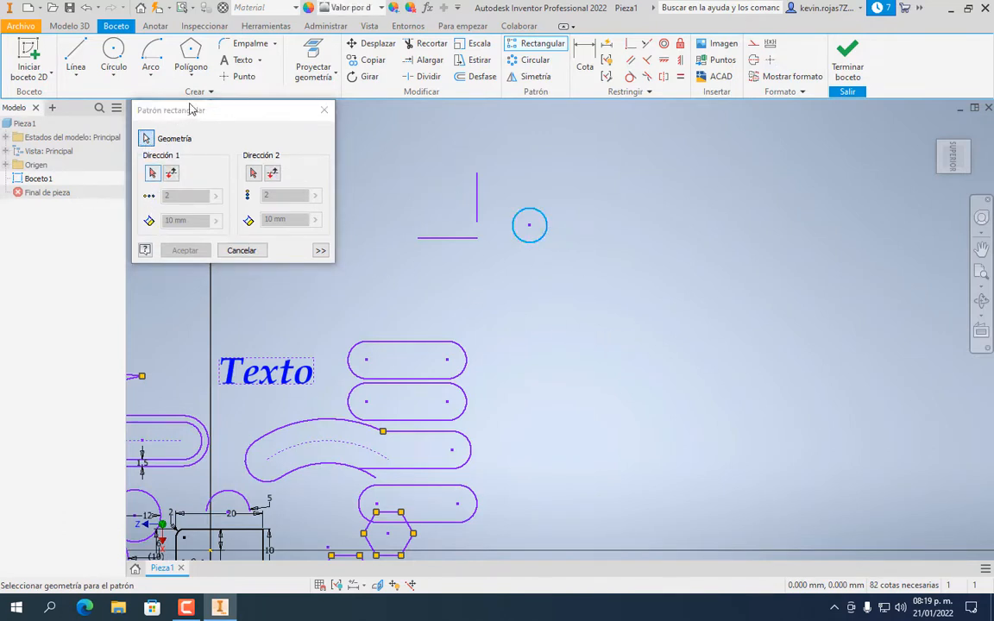
{"action": "left_click", "coordinate": [152, 175]}
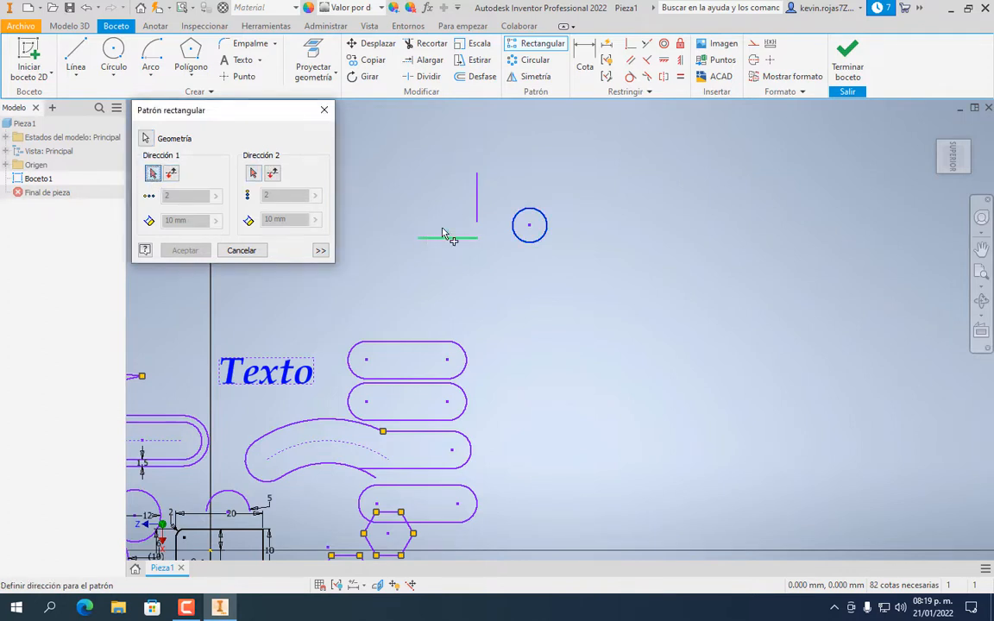
{"action": "left_click", "coordinate": [476, 186]}
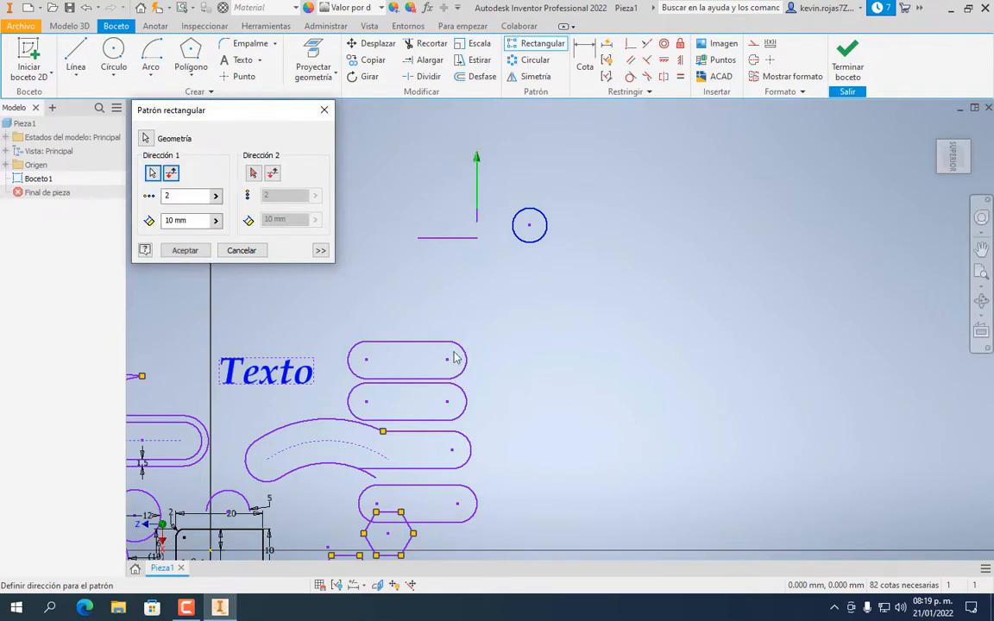
{"action": "left_click", "coordinate": [254, 174]}
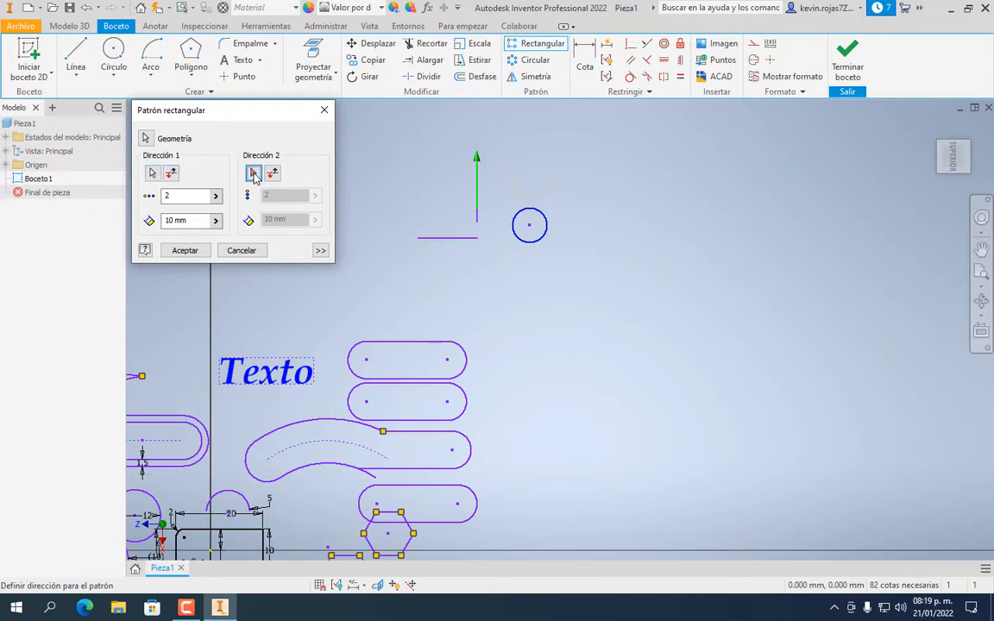
{"action": "left_click", "coordinate": [449, 239]}
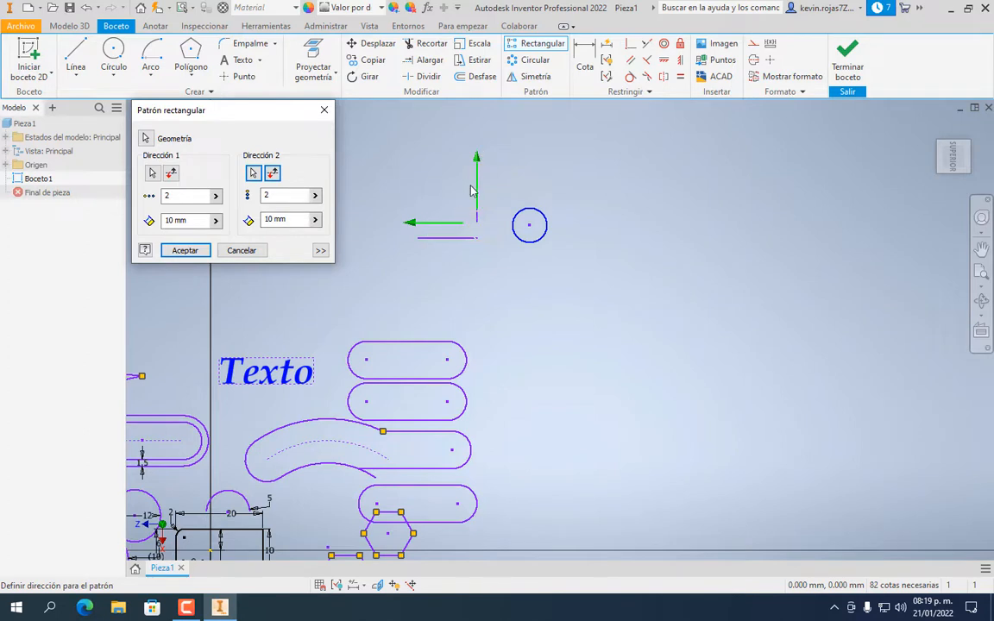
Flip both pattern directions so the copies run right and downward
{"action": "left_click", "coordinate": [272, 174]}
{"action": "left_click", "coordinate": [272, 175]}
{"action": "left_click", "coordinate": [272, 175]}
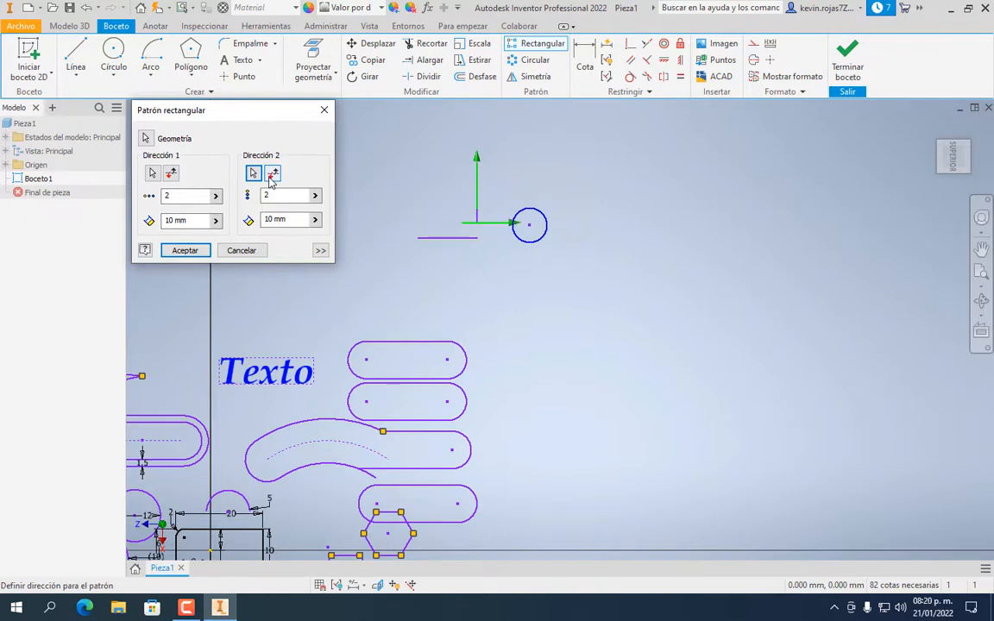
{"action": "left_click", "coordinate": [172, 175]}
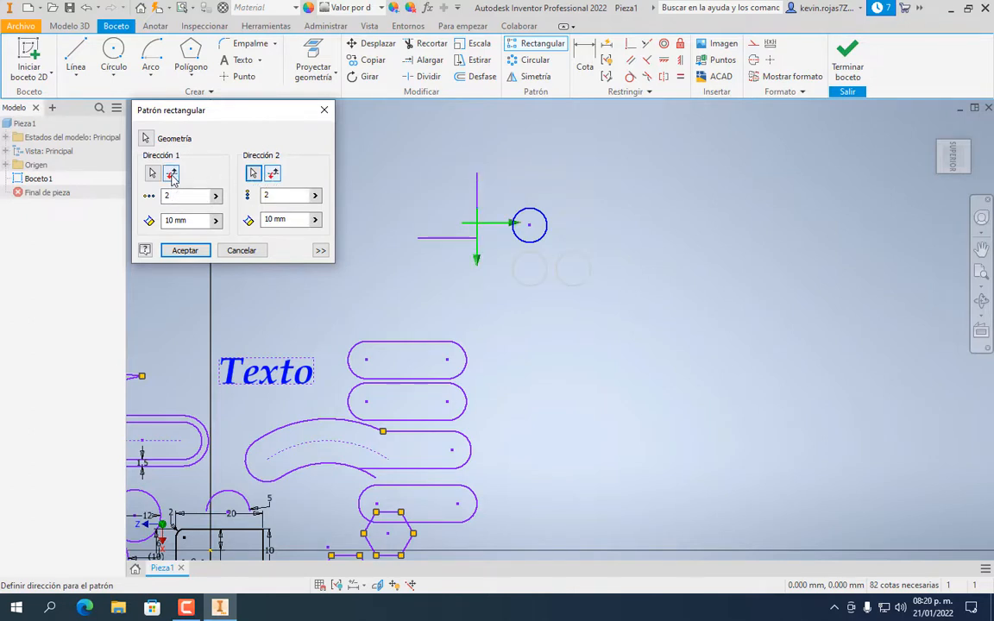
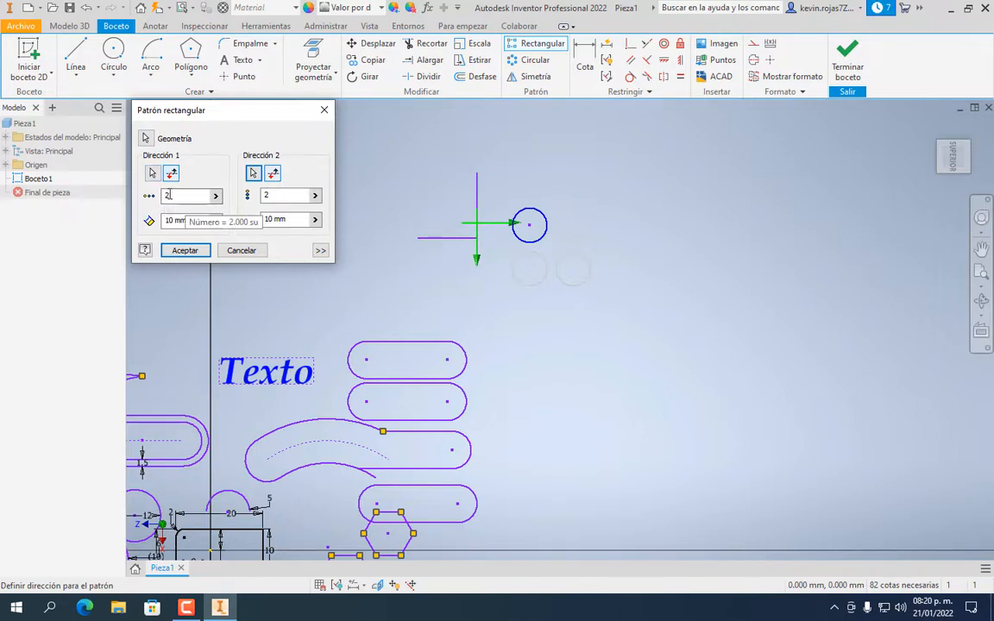
Set the rectangular pattern counts to 5 in direction 1 and 6 in direction 2
{"action": "left_click_drag", "start_coordinate": [184, 195], "coordinate": [114, 196]}
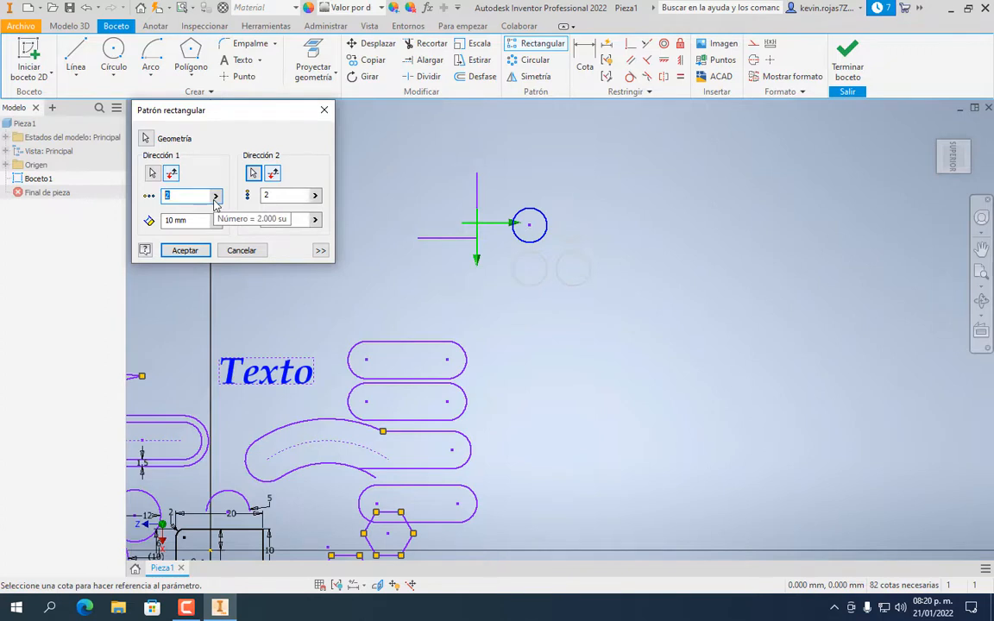
{"action": "type", "text": "5"}
{"action": "left_click", "coordinate": [289, 196]}
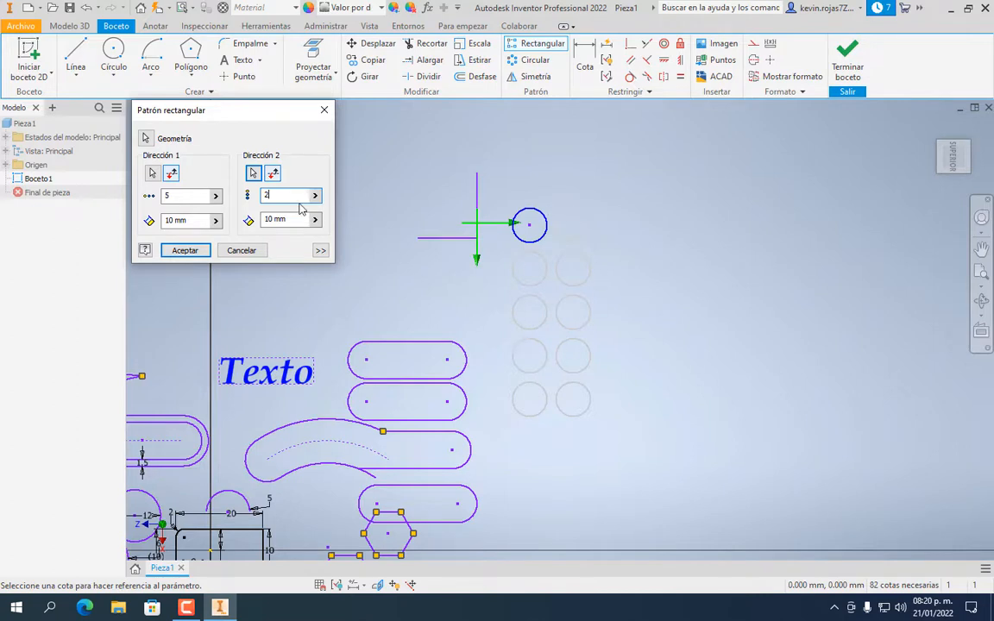
{"action": "left_click_drag", "start_coordinate": [283, 199], "coordinate": [232, 199]}
{"action": "type", "text": "6"}
Set spacings to 19 mm and 15 mm, correcting a mistyped 5, and apply the pattern
{"action": "left_click", "coordinate": [284, 220]}
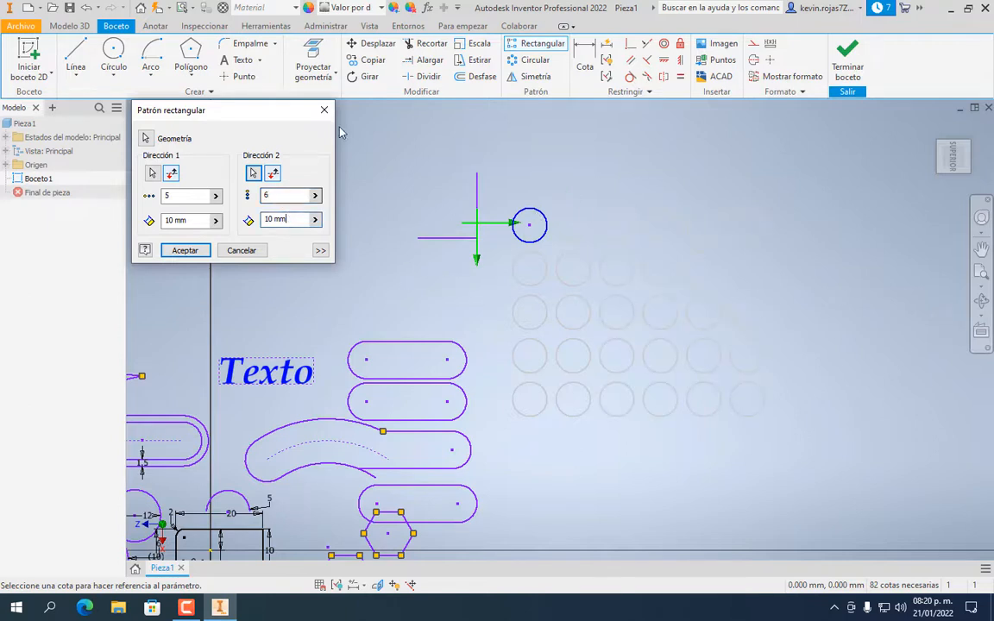
{"action": "double_click", "coordinate": [170, 221]}
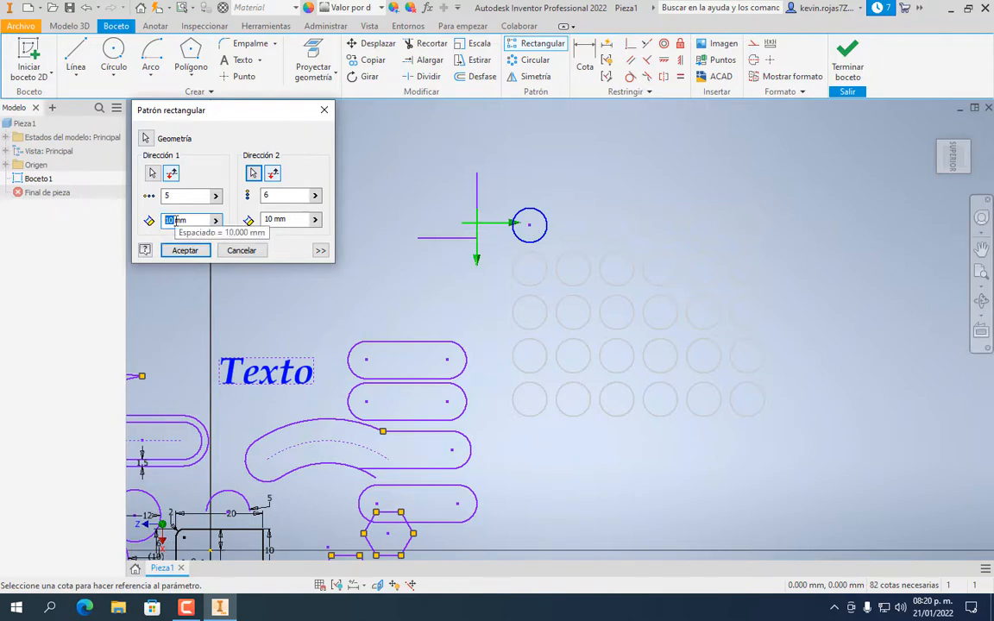
{"action": "type", "text": "1"}
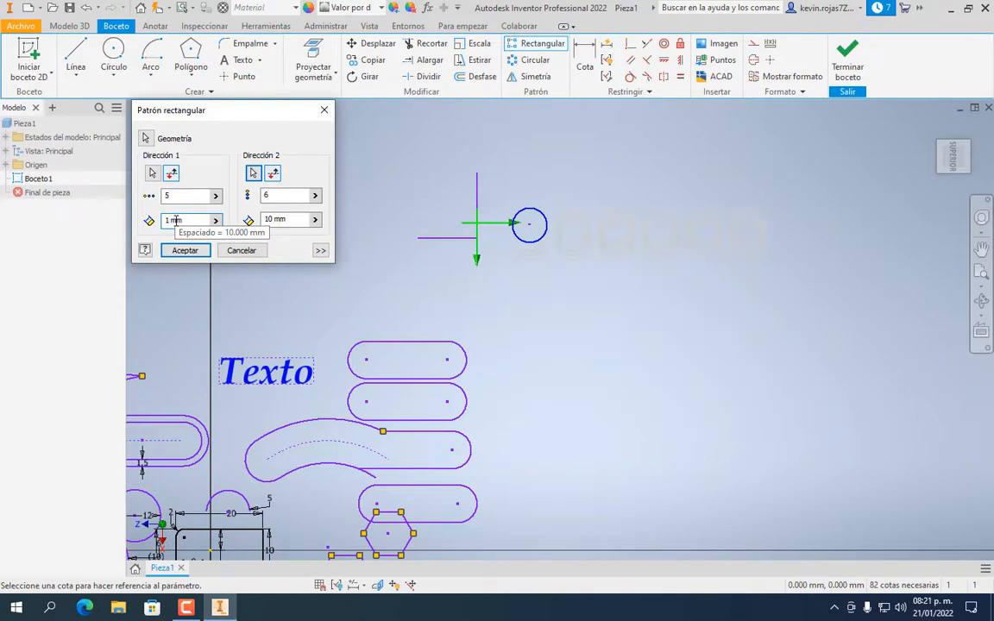
{"action": "type", "text": "9"}
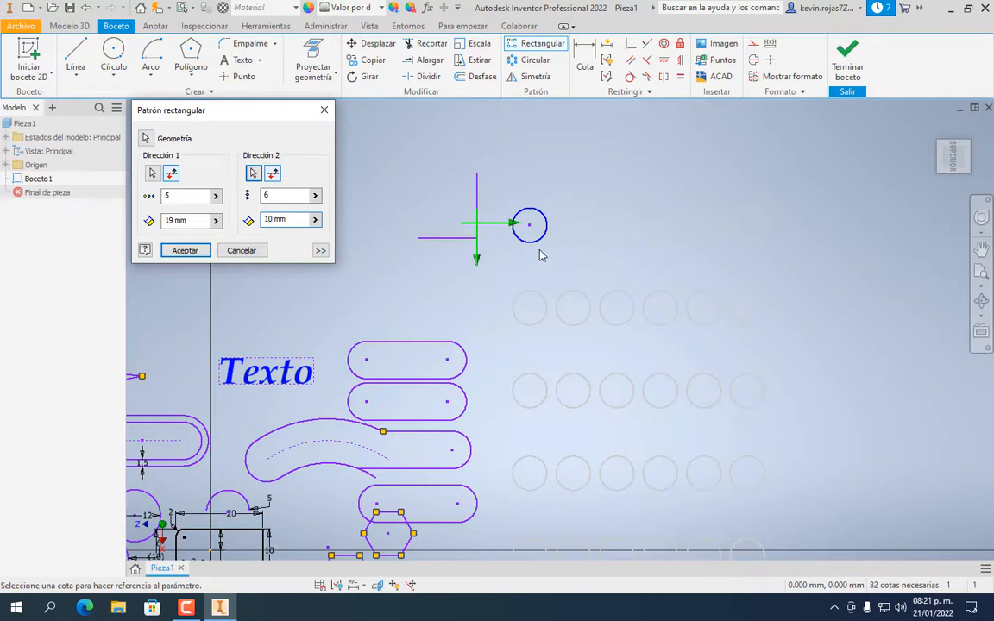
{"action": "double_click", "coordinate": [269, 219]}
{"action": "type", "text": "5"}
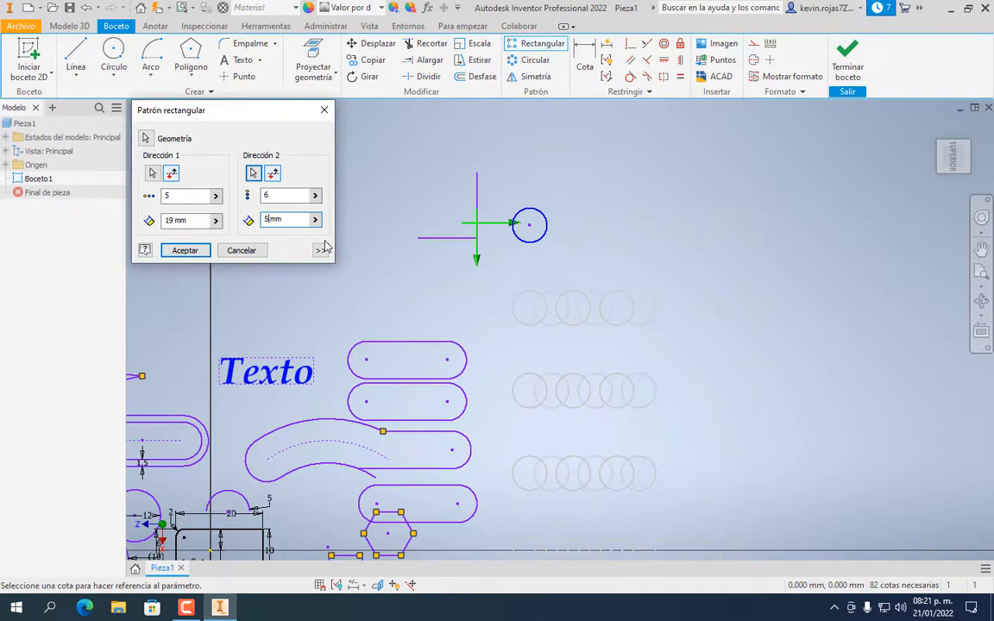
{"action": "key", "text": "Tab"}
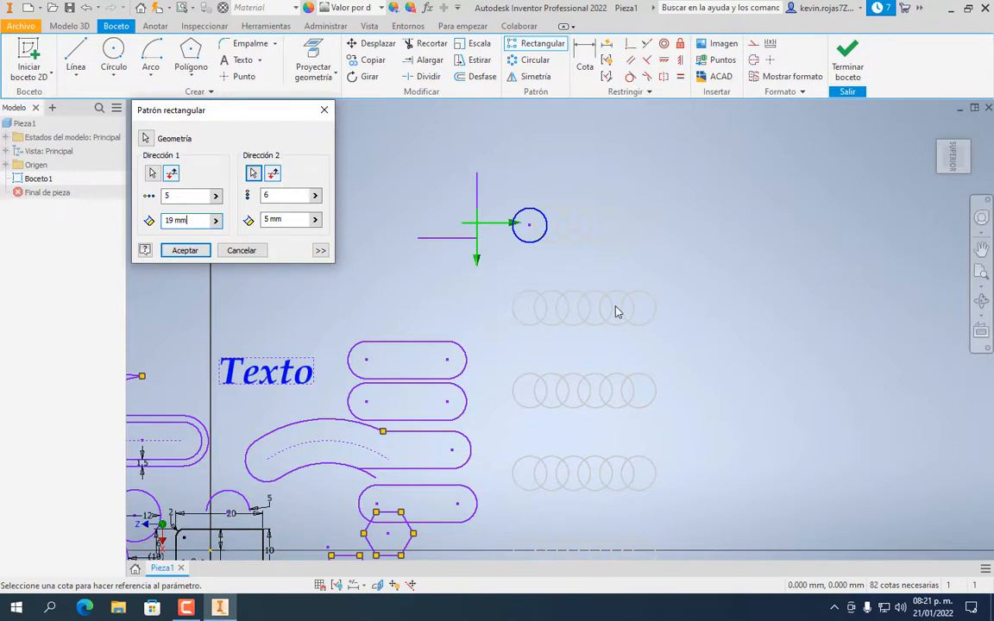
{"action": "double_click", "coordinate": [268, 220]}
{"action": "type", "text": "15"}
{"action": "key", "text": "Return"}
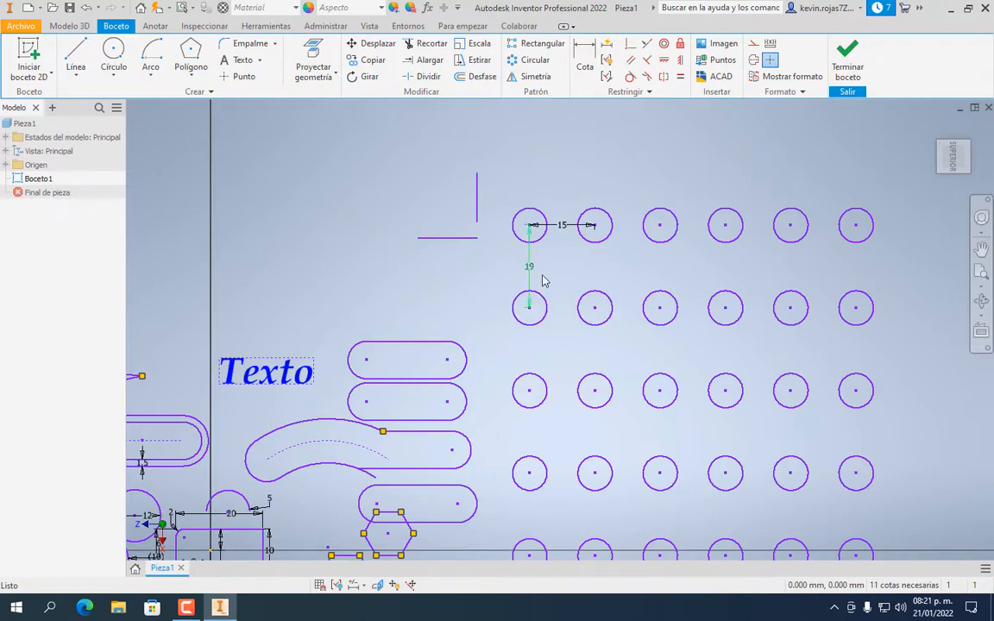
{"action": "scroll", "coordinate": [544, 279], "scroll_direction": "up", "scroll_amount": 3}
{"action": "scroll", "coordinate": [548, 279], "scroll_direction": "down", "scroll_amount": 5}
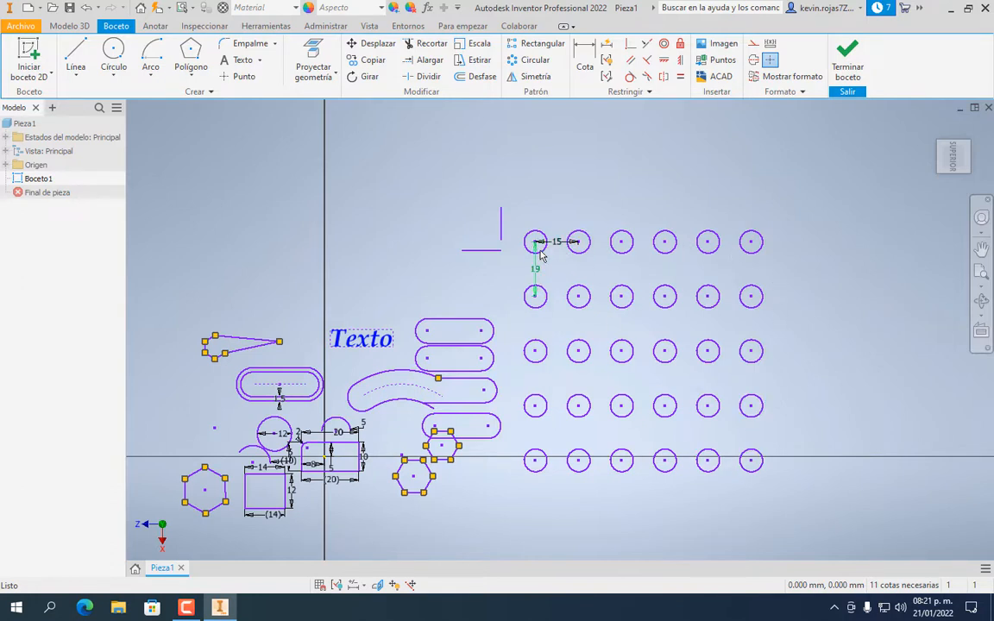
{"action": "middle_click_drag", "start_coordinate": [611, 177], "coordinate": [563, 215]}
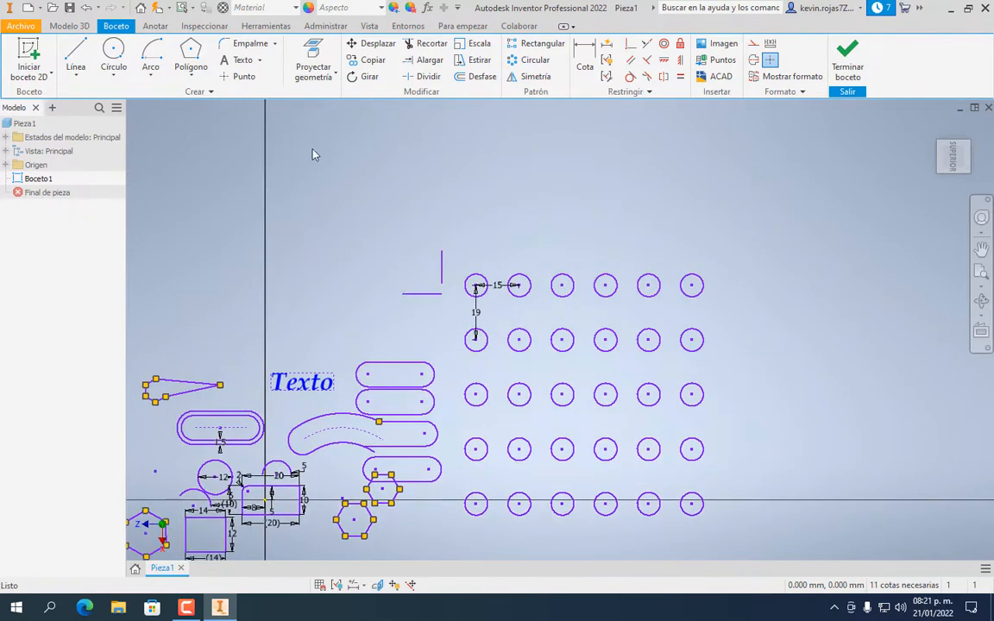
Draw a small six-sided polygon above the circle grid and bring it to mid-view
{"action": "left_click", "coordinate": [197, 60]}
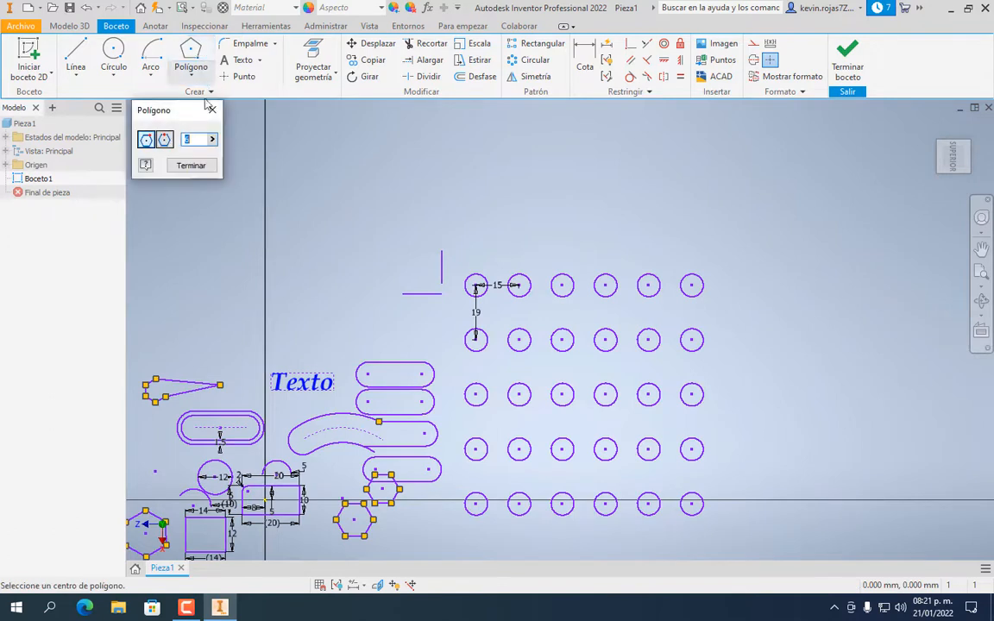
{"action": "left_click", "coordinate": [501, 168]}
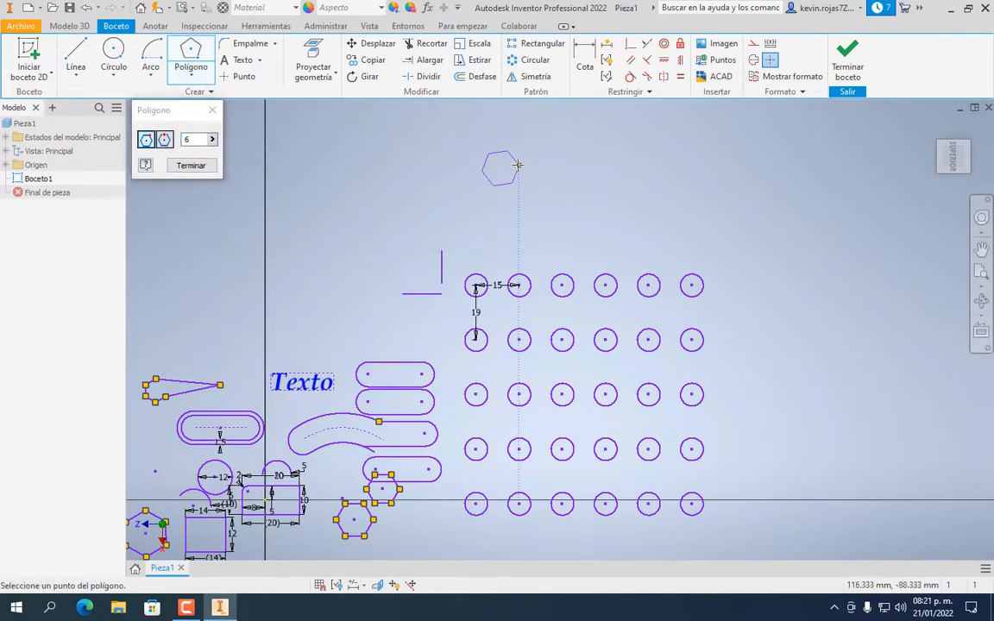
{"action": "left_click", "coordinate": [508, 165]}
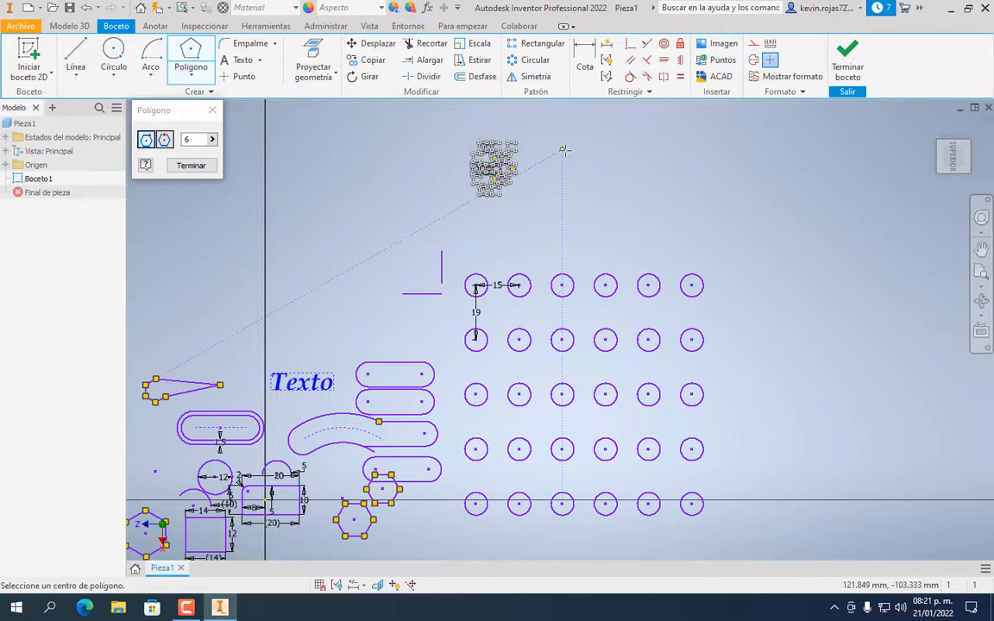
{"action": "scroll", "coordinate": [531, 169], "scroll_direction": "up", "scroll_amount": 4}
{"action": "scroll", "coordinate": [528, 169], "scroll_direction": "down", "scroll_amount": 9}
{"action": "middle_click_drag", "start_coordinate": [478, 160], "coordinate": [464, 303]}
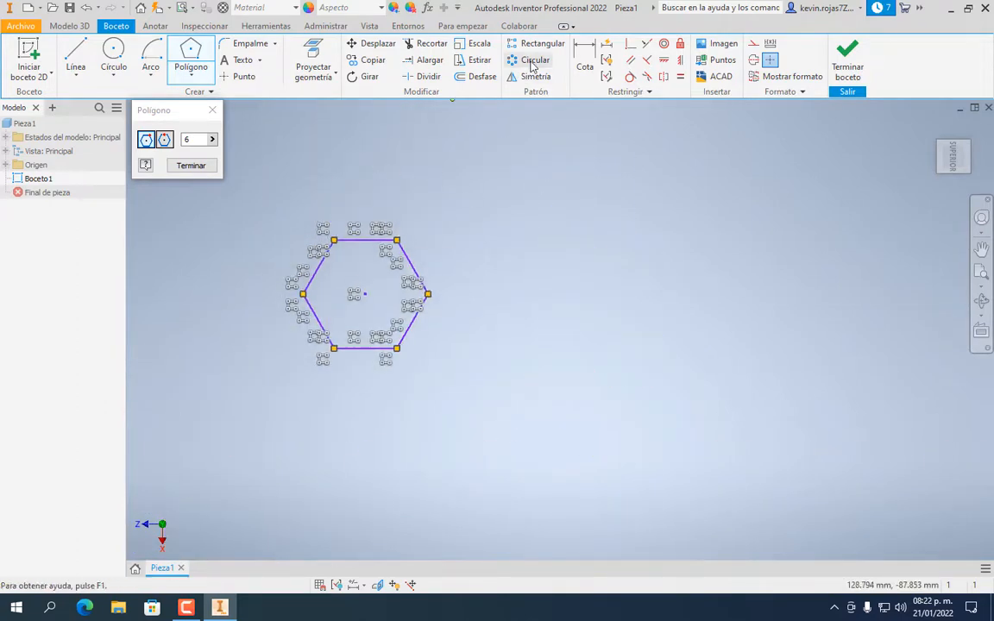
{"action": "left_click", "coordinate": [193, 166]}
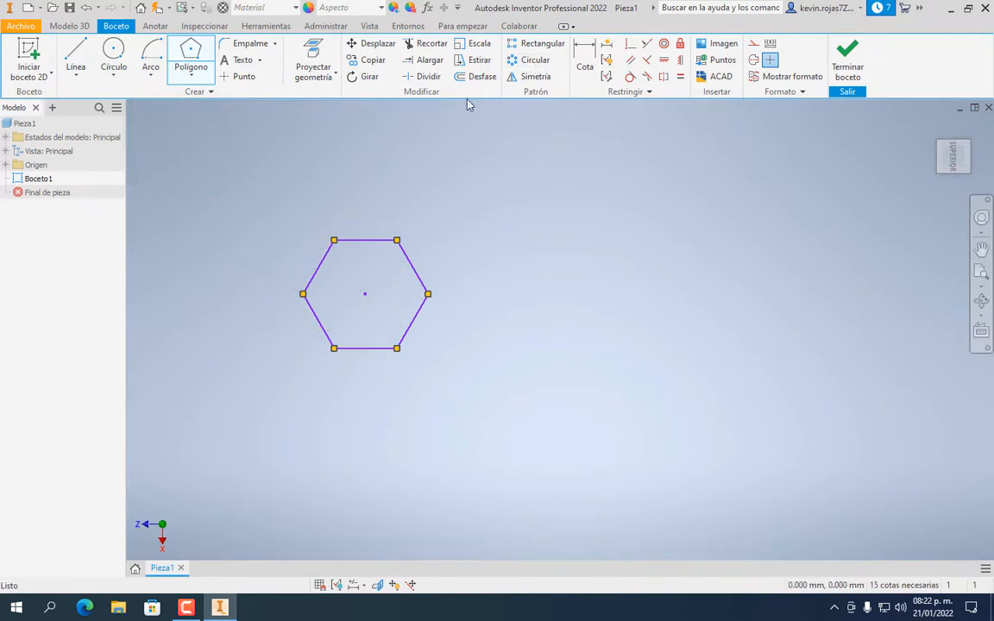
{"action": "left_click", "coordinate": [514, 63]}
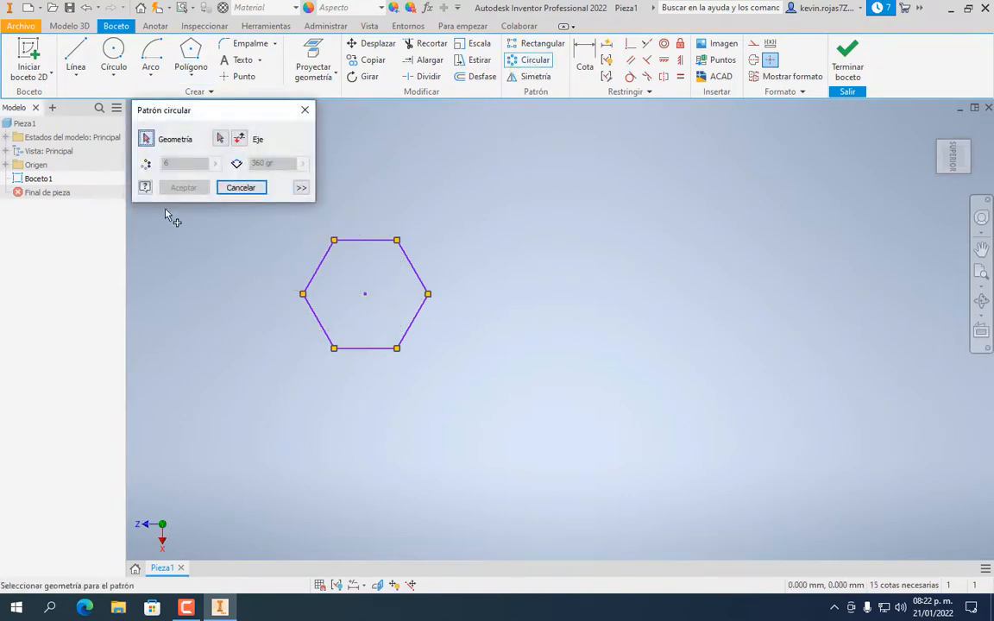
Select all six edges of the hexagon as the circular pattern geometry
{"action": "left_click", "coordinate": [373, 241]}
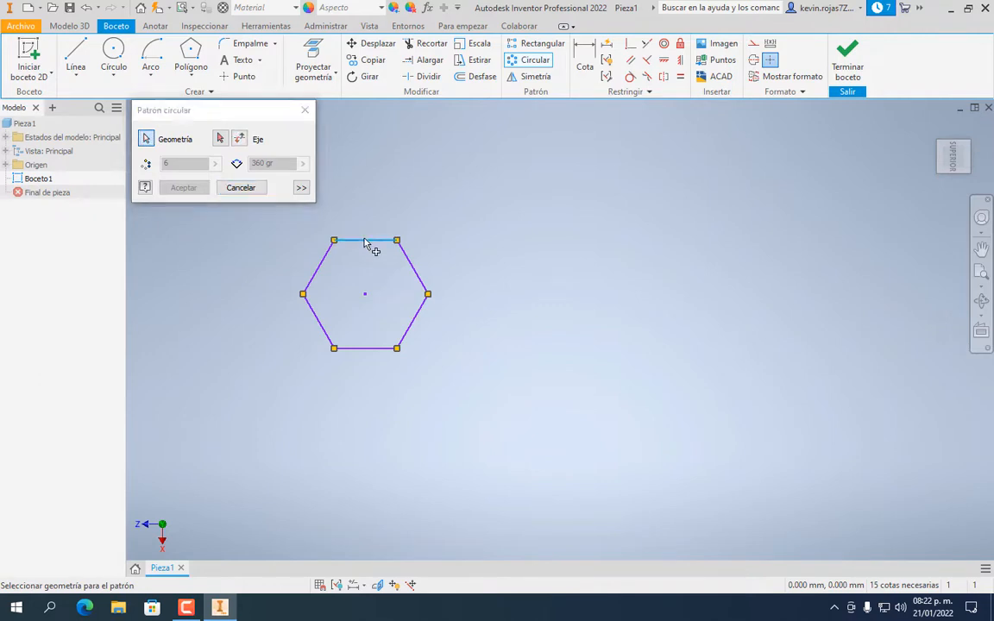
{"action": "left_click", "coordinate": [418, 275]}
{"action": "left_click", "coordinate": [418, 319]}
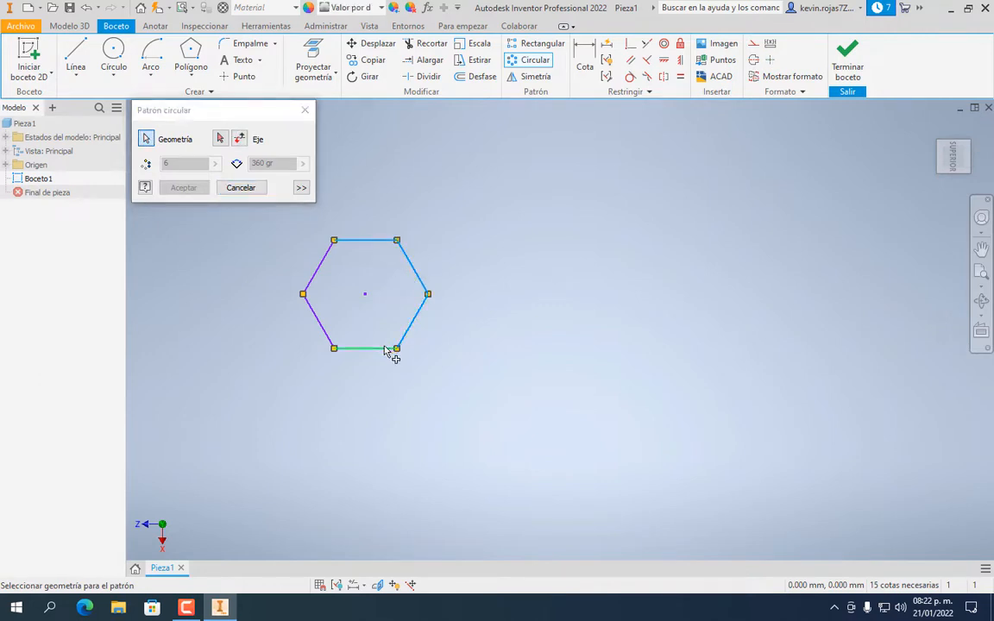
{"action": "left_click", "coordinate": [387, 349]}
{"action": "left_click", "coordinate": [316, 318]}
{"action": "left_click", "coordinate": [319, 269]}
Set the short vertical line below the hexagon as the pattern axis
{"action": "left_click", "coordinate": [221, 142]}
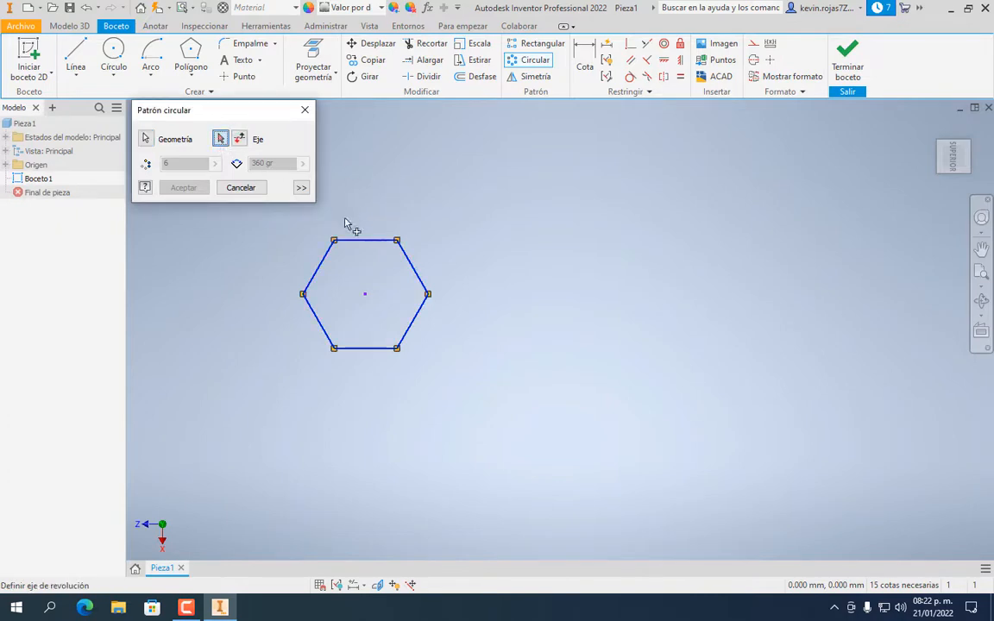
{"action": "left_click", "coordinate": [364, 296]}
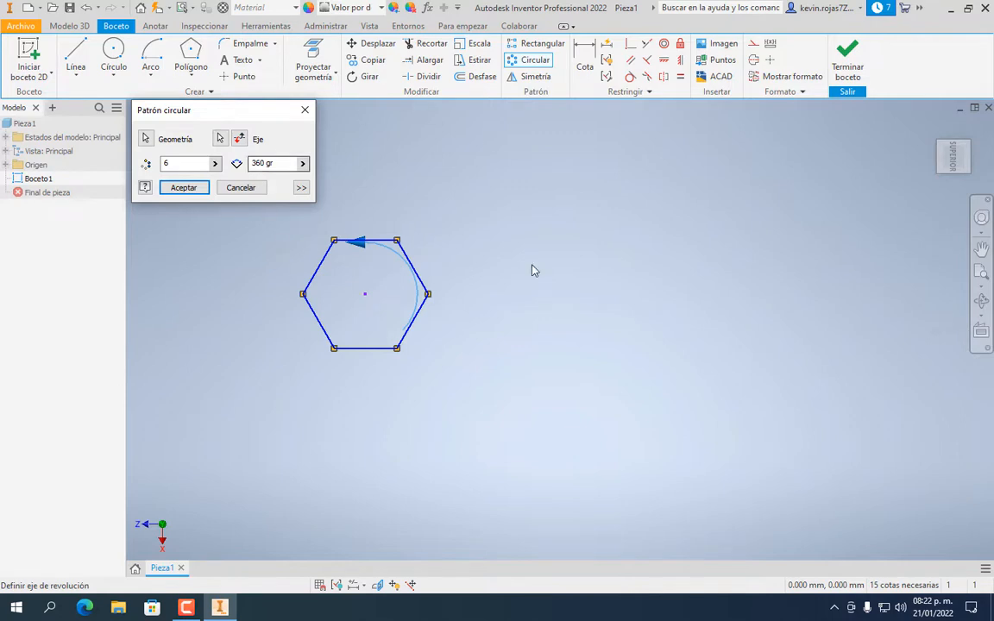
{"action": "left_click", "coordinate": [217, 141]}
{"action": "left_click", "coordinate": [334, 350]}
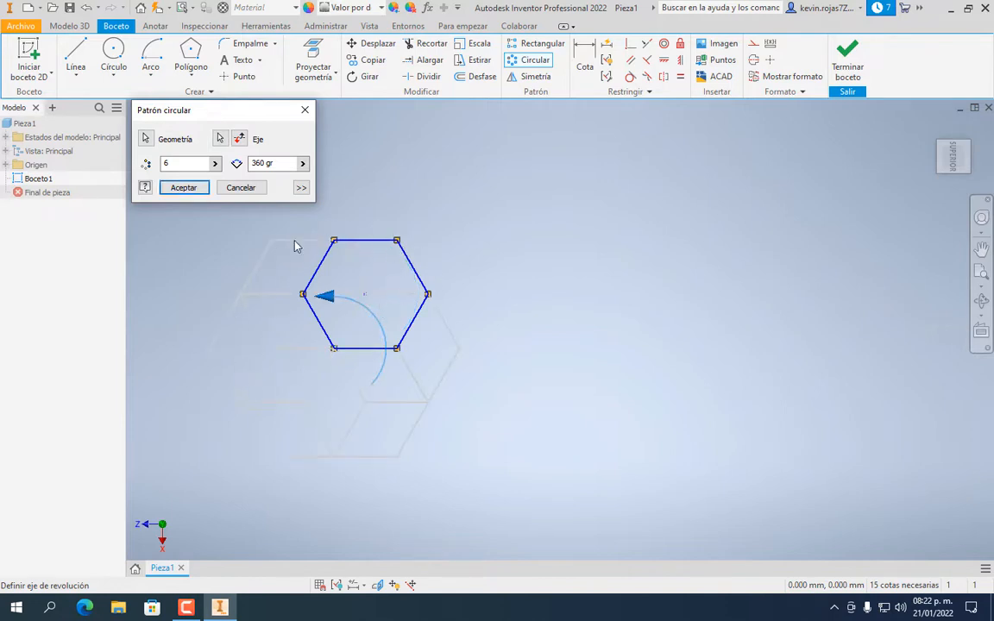
{"action": "scroll", "coordinate": [420, 253], "scroll_direction": "up", "scroll_amount": 4}
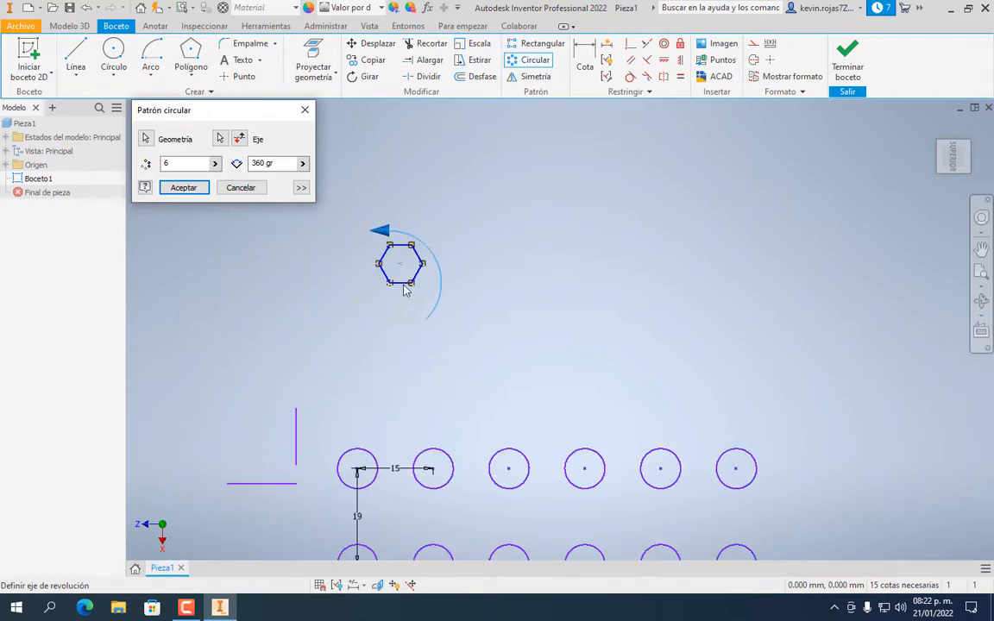
{"action": "mouse_move", "coordinate": [337, 289]}
{"action": "middle_mouse_down"}
{"action": "mouse_move", "coordinate": [365, 284]}
{"action": "mouse_move", "coordinate": [415, 305]}
{"action": "middle_mouse_up"}
{"action": "left_click", "coordinate": [220, 139]}
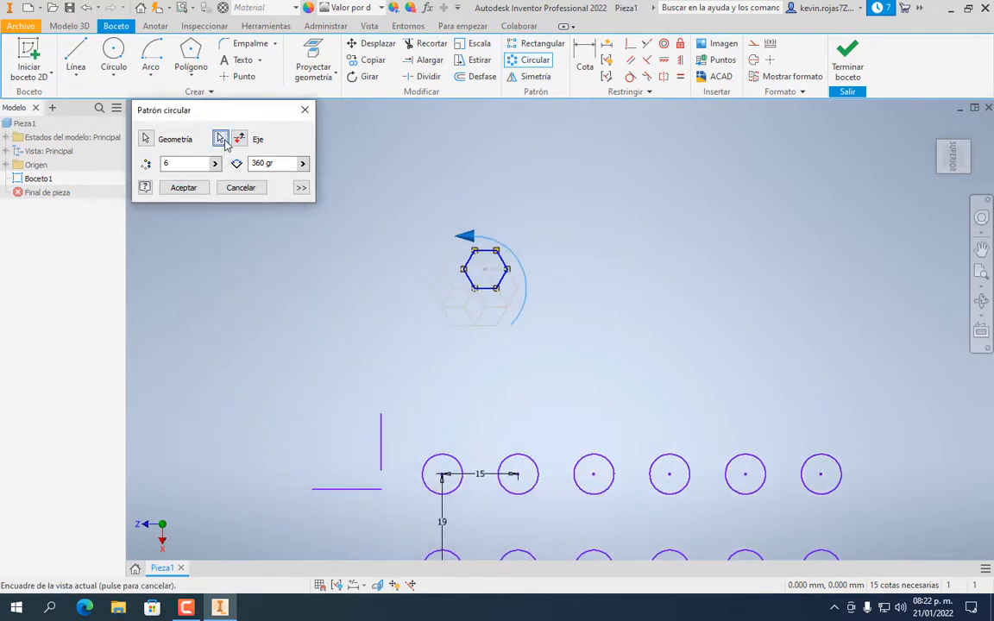
{"action": "left_click", "coordinate": [384, 420]}
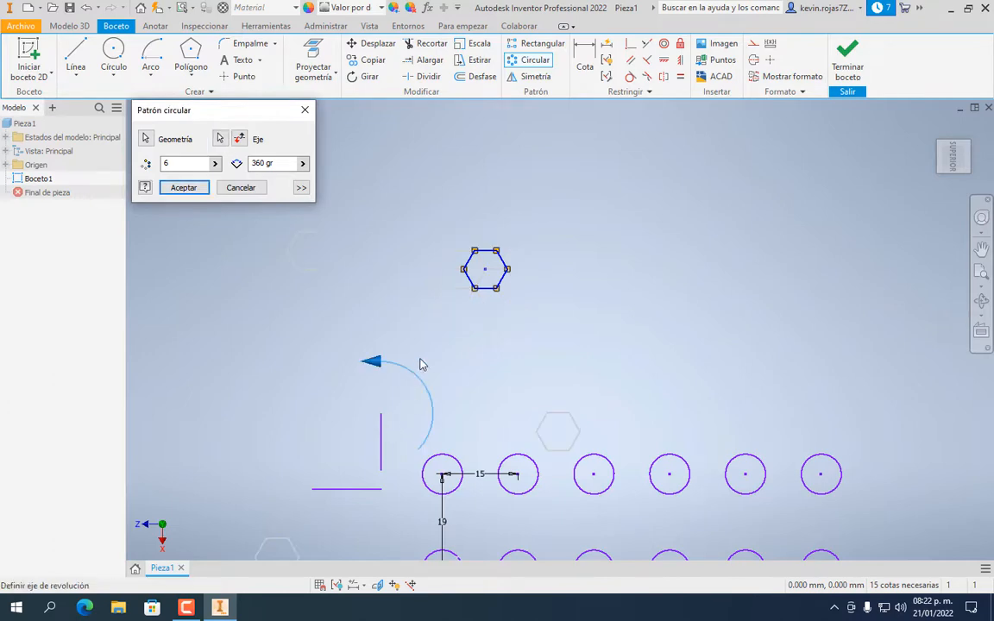
{"action": "scroll", "coordinate": [435, 313], "scroll_direction": "down", "scroll_amount": 5}
{"action": "scroll", "coordinate": [436, 316], "scroll_direction": "up", "scroll_amount": 9}
{"action": "mouse_move", "coordinate": [466, 330]}
{"action": "middle_mouse_down"}
{"action": "mouse_move", "coordinate": [467, 362]}
{"action": "mouse_move", "coordinate": [482, 368]}
{"action": "middle_mouse_up"}
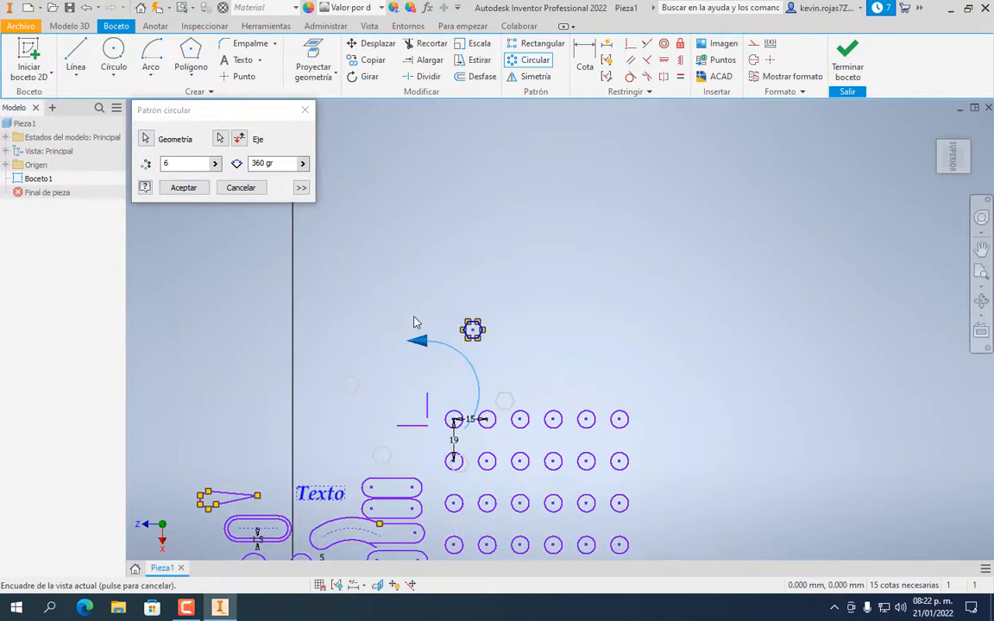
{"action": "scroll", "coordinate": [415, 320], "scroll_direction": "down", "scroll_amount": 3}
{"action": "middle_click_drag", "start_coordinate": [434, 323], "coordinate": [507, 261]}
{"action": "scroll", "coordinate": [520, 312], "scroll_direction": "up", "scroll_amount": 2}
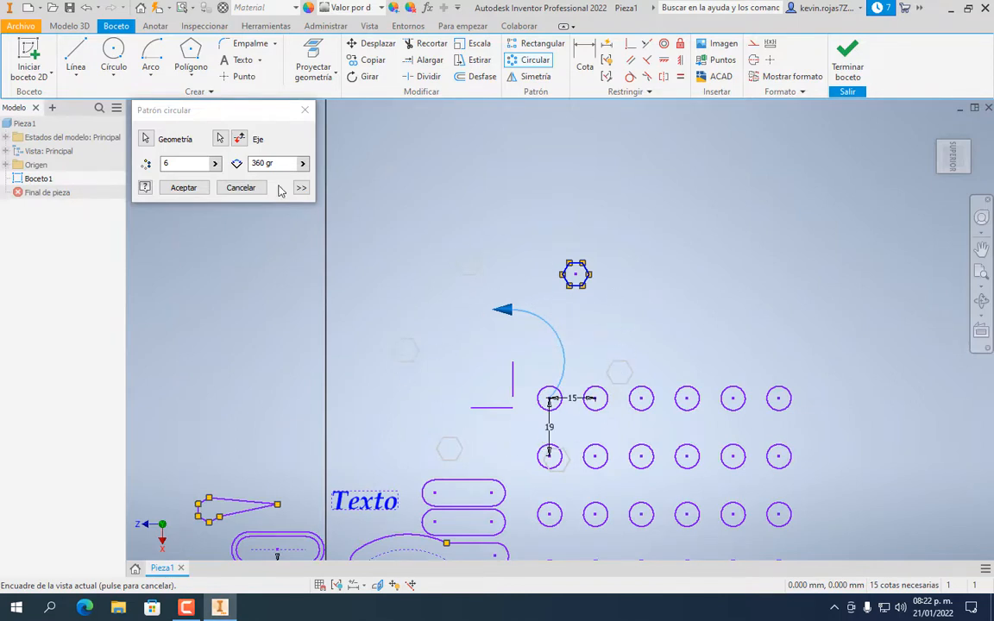
Set the circular pattern to 10 copies over 180° and accept it
{"action": "left_click", "coordinate": [185, 164]}
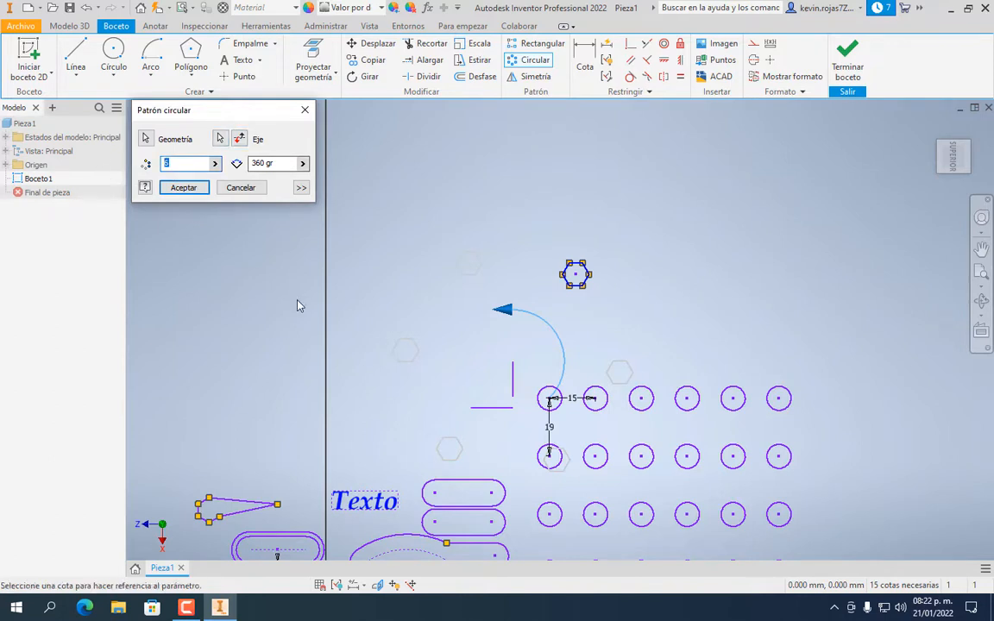
{"action": "type", "text": "10"}
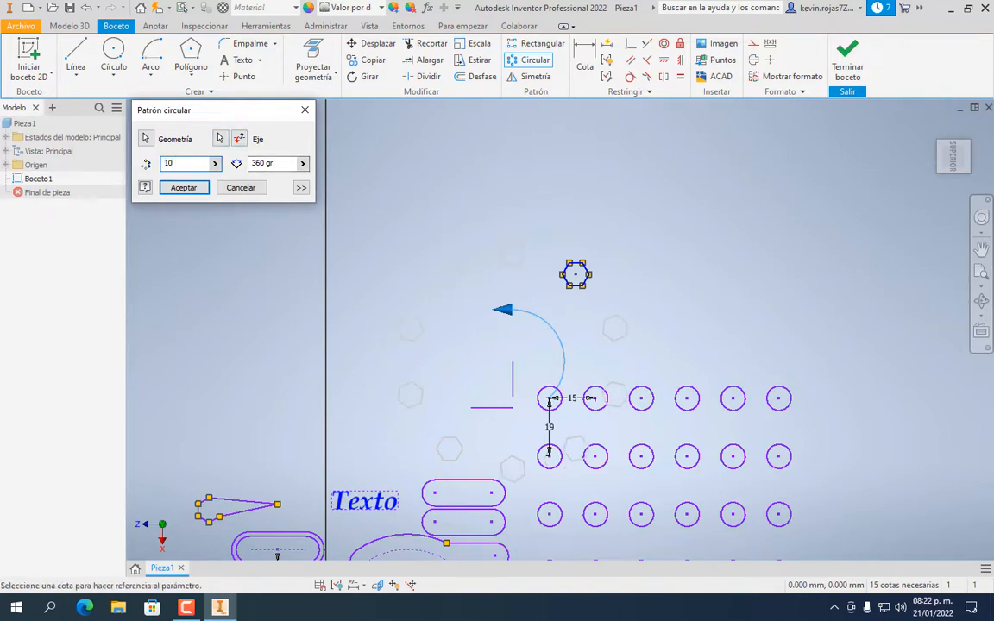
{"action": "left_click", "coordinate": [268, 163]}
{"action": "left_click_drag", "start_coordinate": [264, 163], "coordinate": [236, 164]}
{"action": "type", "text": "180"}
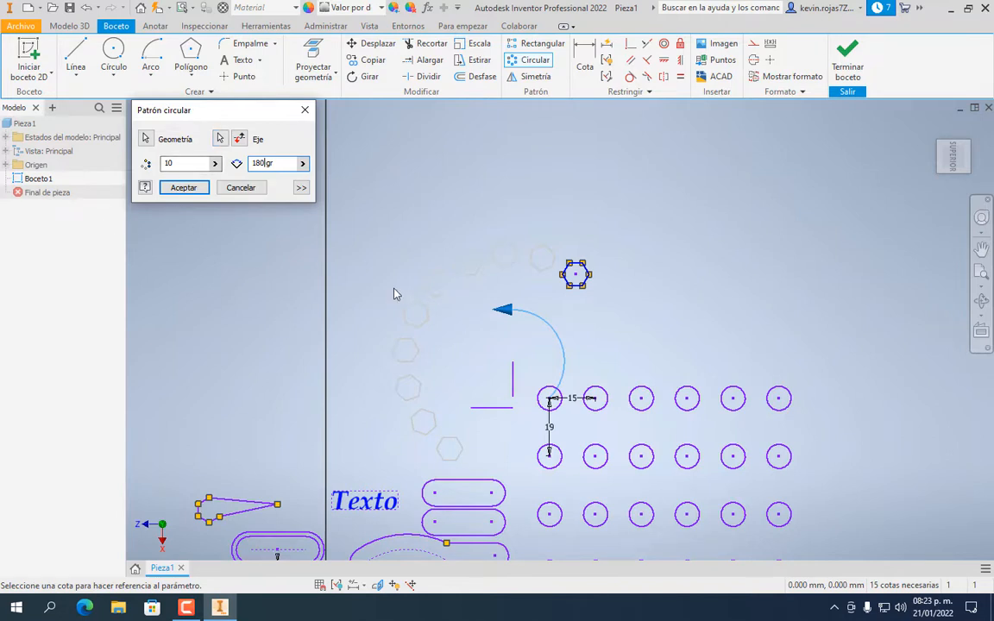
{"action": "key", "text": "Return"}
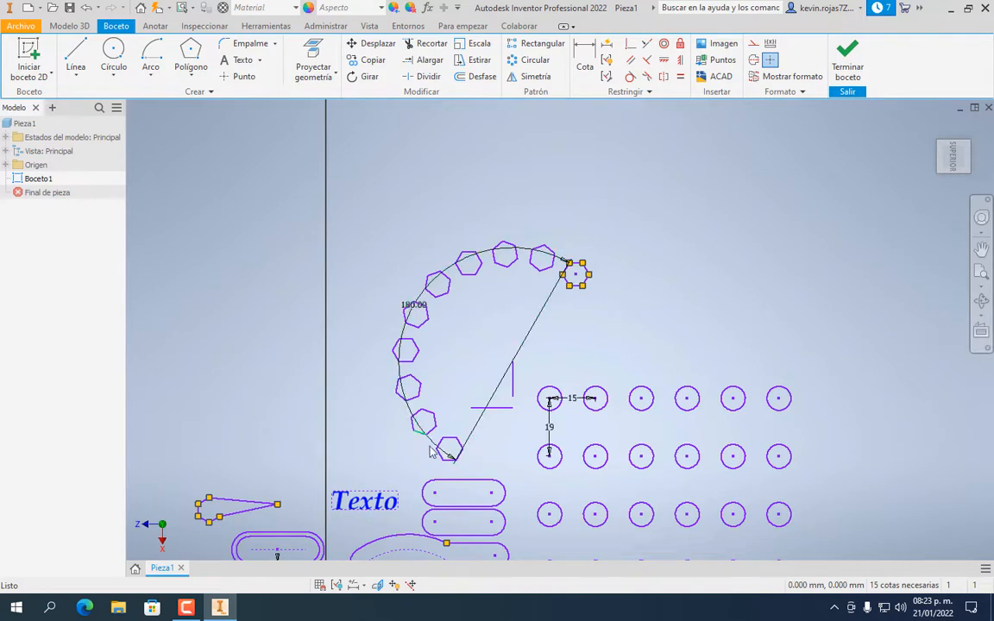
Dismiss the reopened circular pattern dialog and shift the sketch view left
{"action": "key", "text": "Return"}
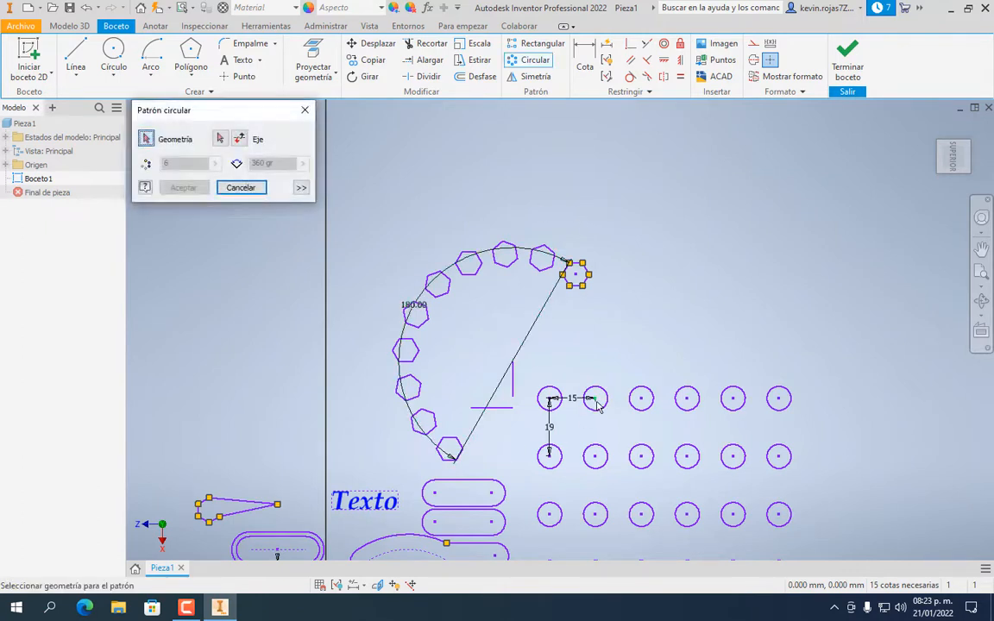
{"action": "left_click", "coordinate": [307, 109]}
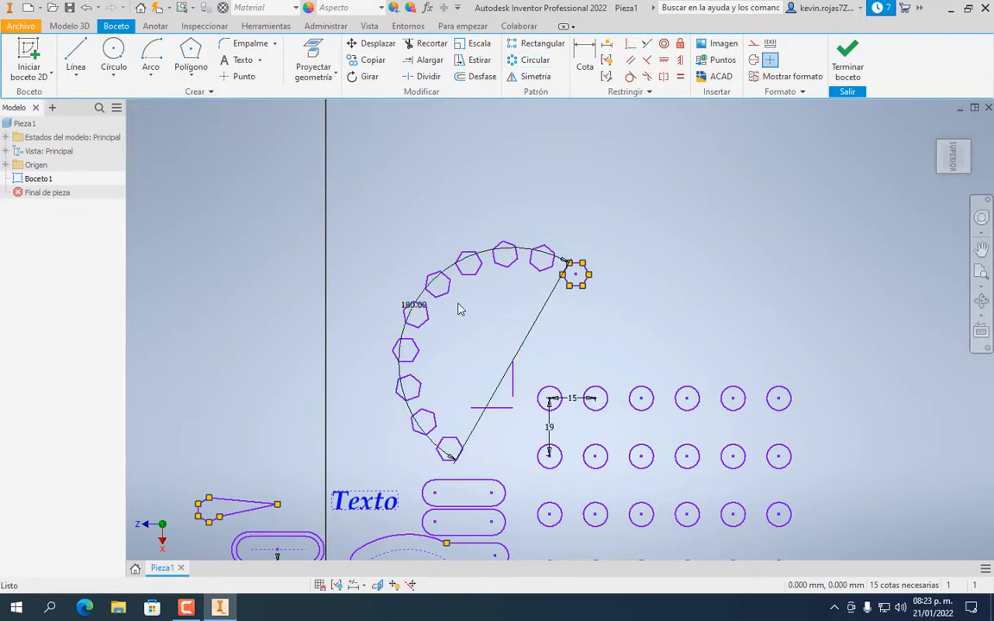
{"action": "mouse_move", "coordinate": [654, 265]}
{"action": "middle_mouse_down"}
{"action": "mouse_move", "coordinate": [497, 226]}
{"action": "mouse_move", "coordinate": [459, 242]}
{"action": "middle_mouse_up"}
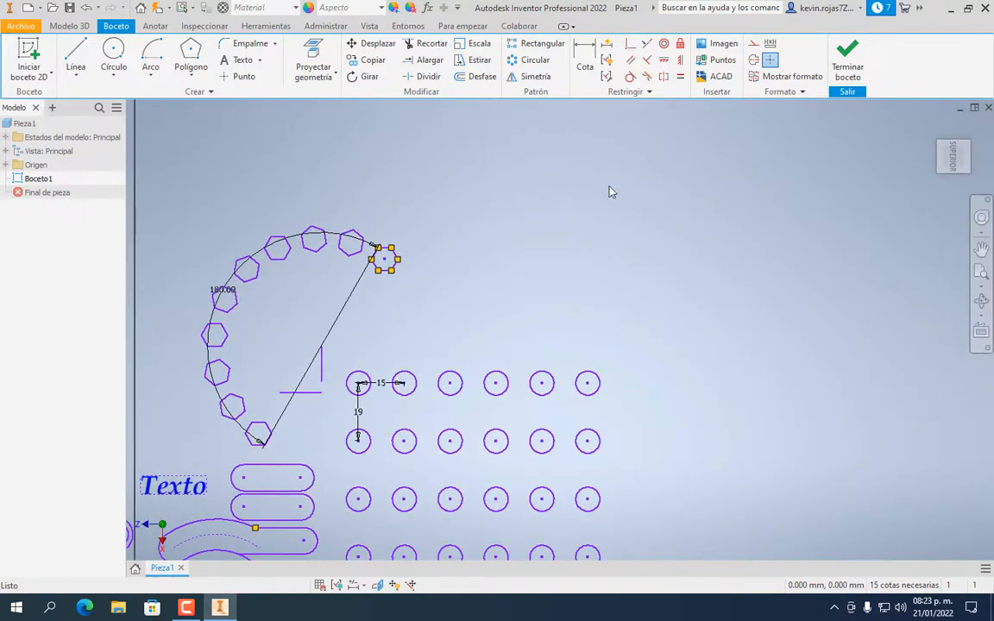
{"action": "scroll", "coordinate": [617, 205], "scroll_direction": "down", "scroll_amount": 3}
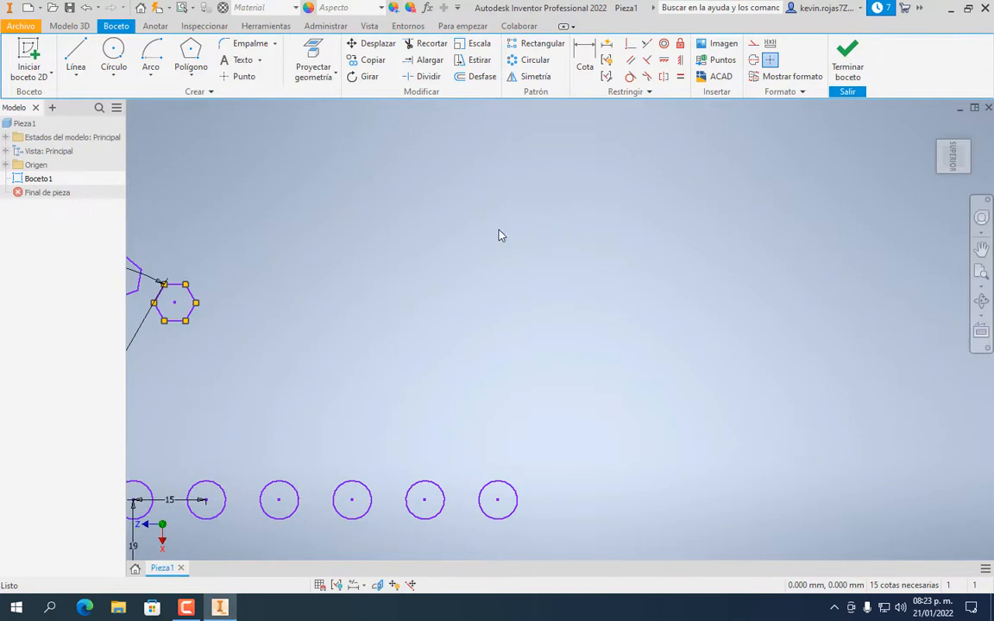
{"action": "scroll", "coordinate": [499, 235], "scroll_direction": "up", "scroll_amount": 5}
{"action": "scroll", "coordinate": [524, 276], "scroll_direction": "down", "scroll_amount": 3}
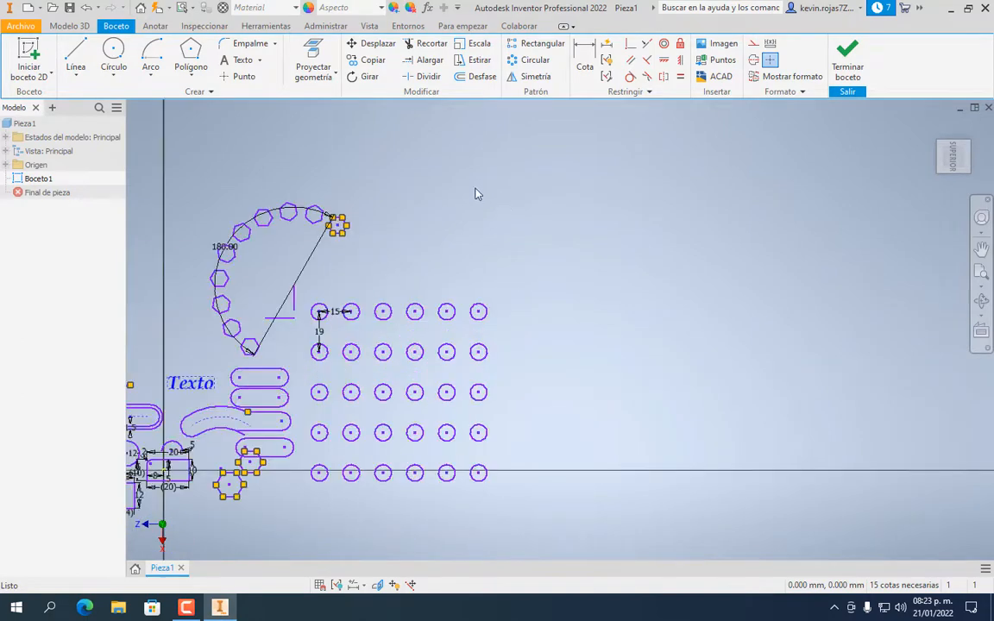
Draw a right triangle with a horizontal top edge and a vertical right edge
{"action": "left_click", "coordinate": [81, 58]}
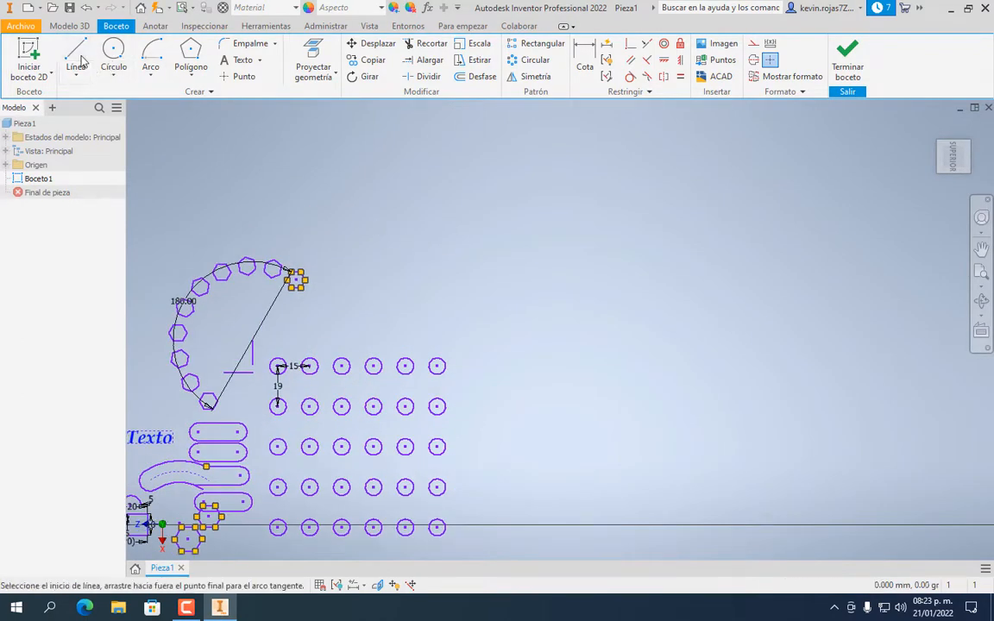
{"action": "left_click", "coordinate": [516, 222]}
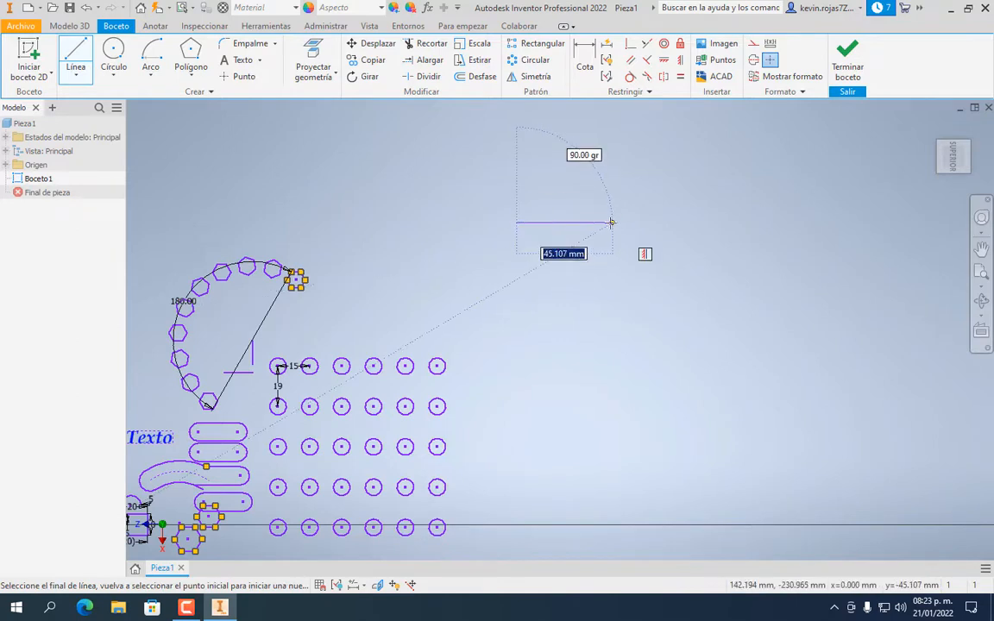
{"action": "left_click", "coordinate": [612, 222]}
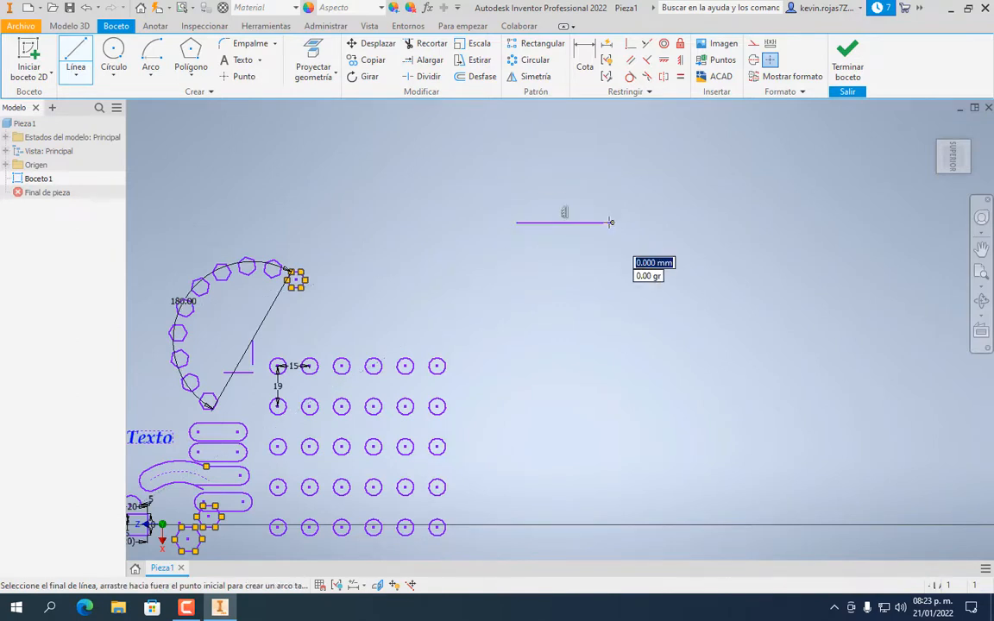
{"action": "left_click", "coordinate": [612, 299]}
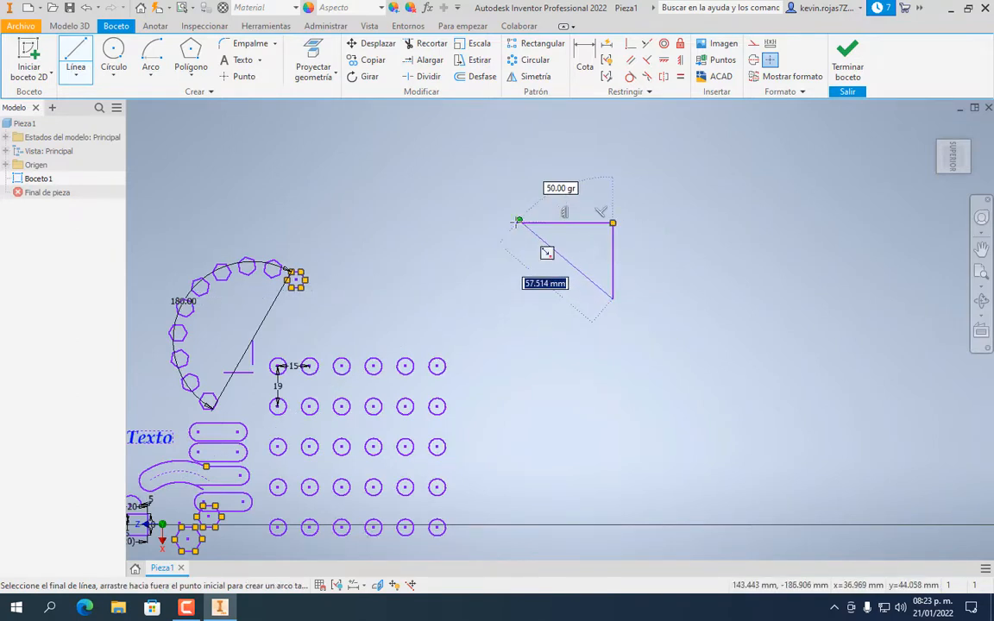
{"action": "left_click", "coordinate": [516, 223]}
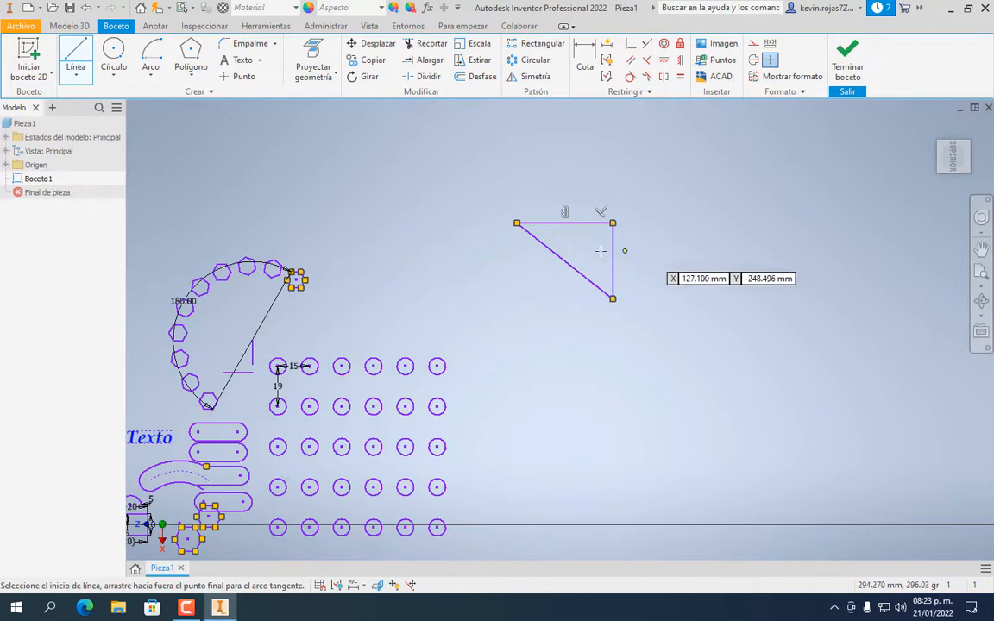
{"action": "middle_click_drag", "start_coordinate": [691, 262], "coordinate": [603, 297]}
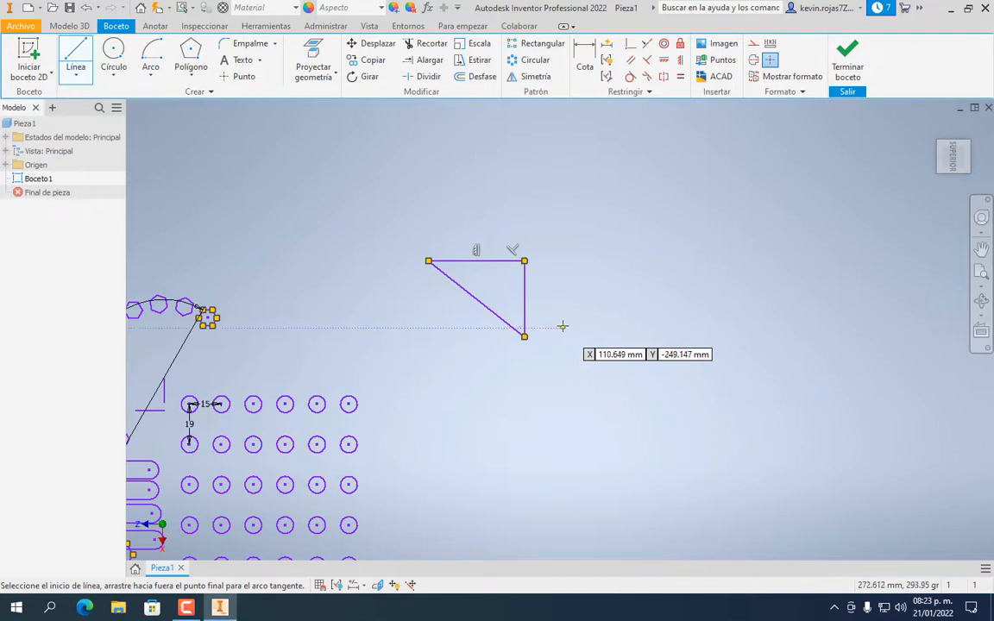
Draw a separate vertical line to the right of the triangle
{"action": "left_click", "coordinate": [564, 237]}
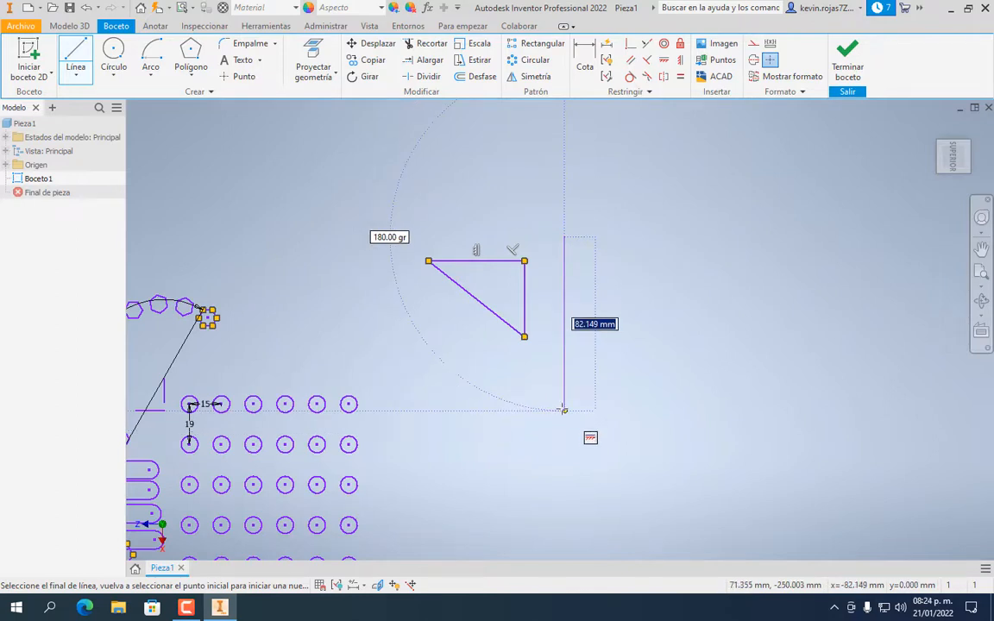
{"action": "left_click", "coordinate": [565, 410]}
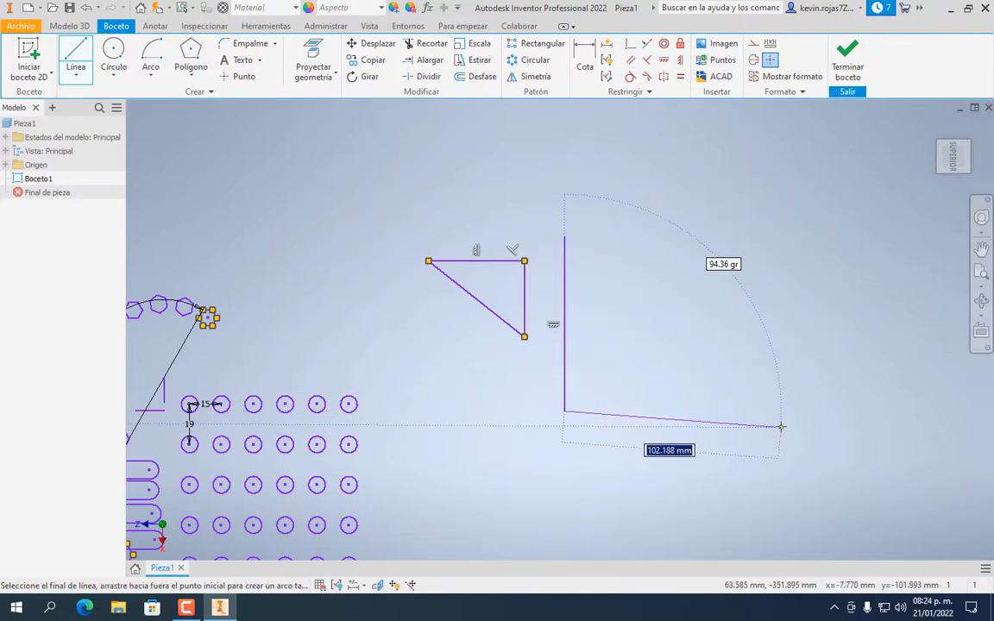
{"action": "key", "text": "Escape"}
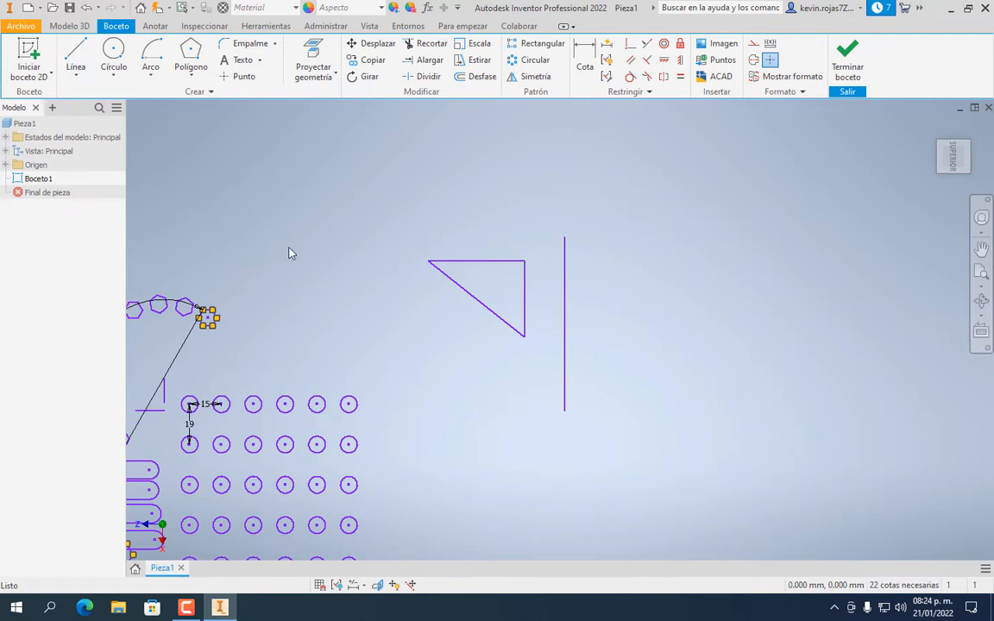
Dimension the distance between the triangle's vertical edge and the vertical line as 20 mm
{"action": "scroll", "coordinate": [559, 291], "scroll_direction": "up", "scroll_amount": 5}
{"action": "scroll", "coordinate": [532, 302], "scroll_direction": "down", "scroll_amount": 3}
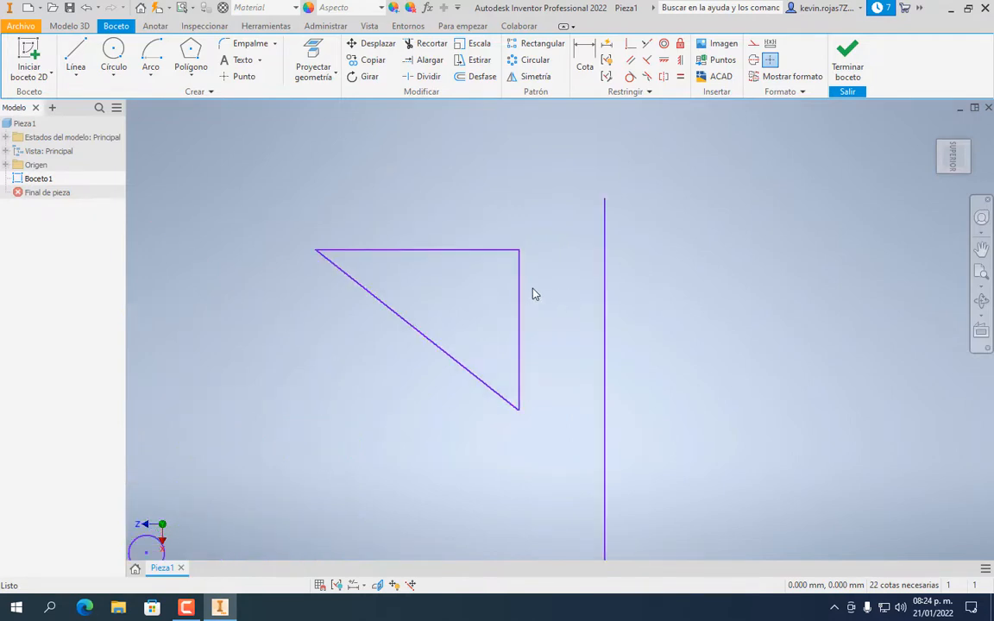
{"action": "left_click", "coordinate": [584, 61]}
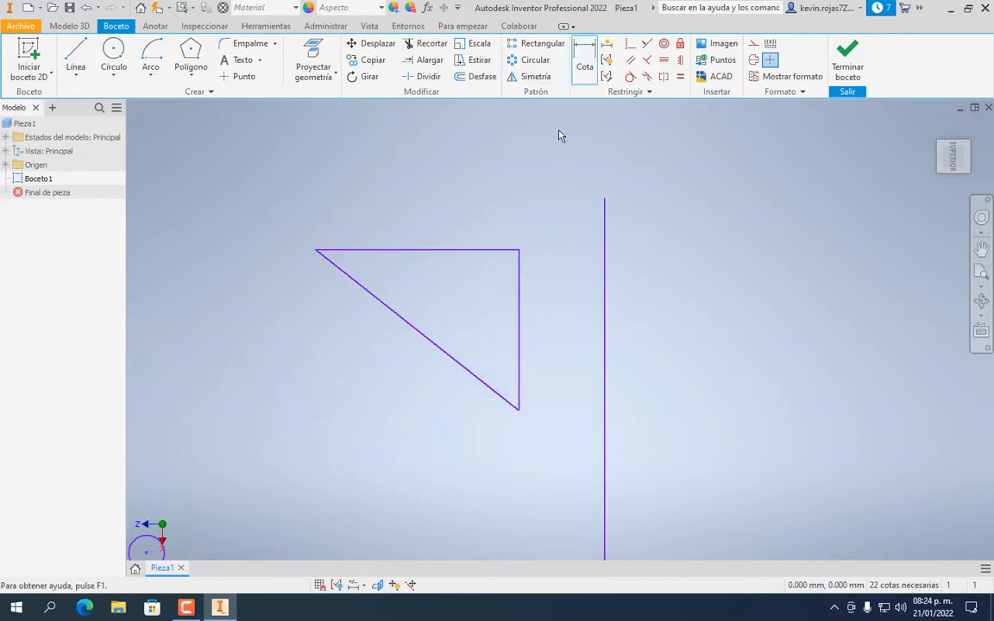
{"action": "left_click", "coordinate": [518, 297]}
{"action": "left_click", "coordinate": [603, 269]}
{"action": "left_click", "coordinate": [566, 178]}
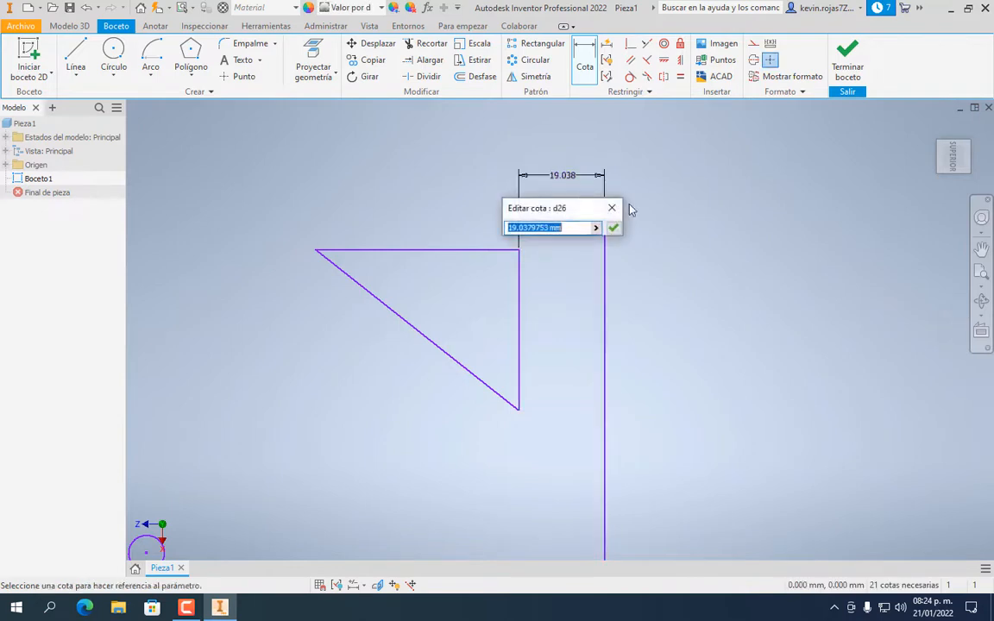
{"action": "type", "text": "20"}
{"action": "key", "text": "Return"}
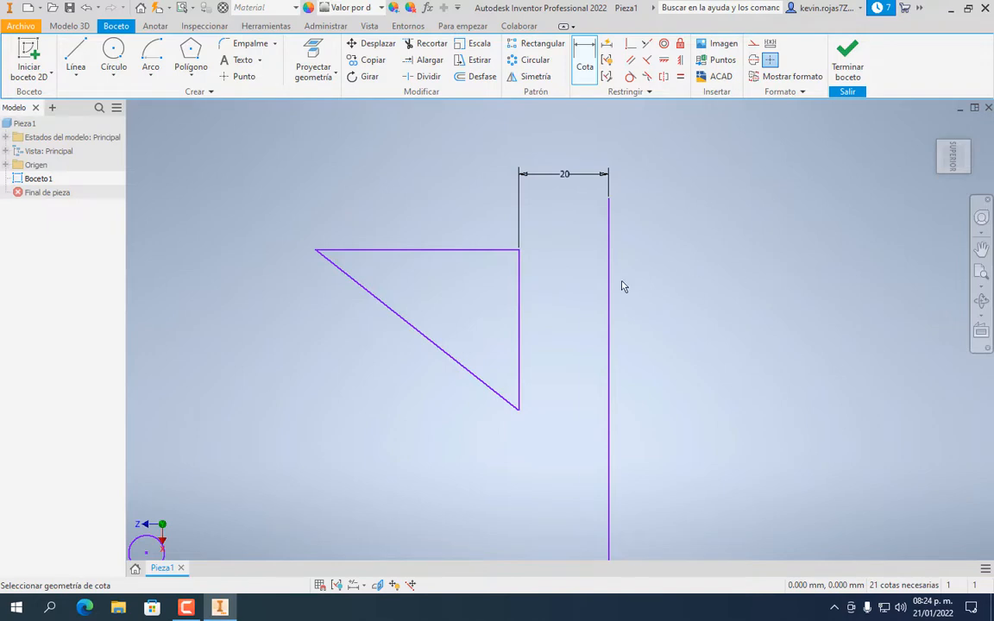
Mirror the triangle's top, vertical and diagonal edges across the vertical line
{"action": "left_click", "coordinate": [535, 77]}
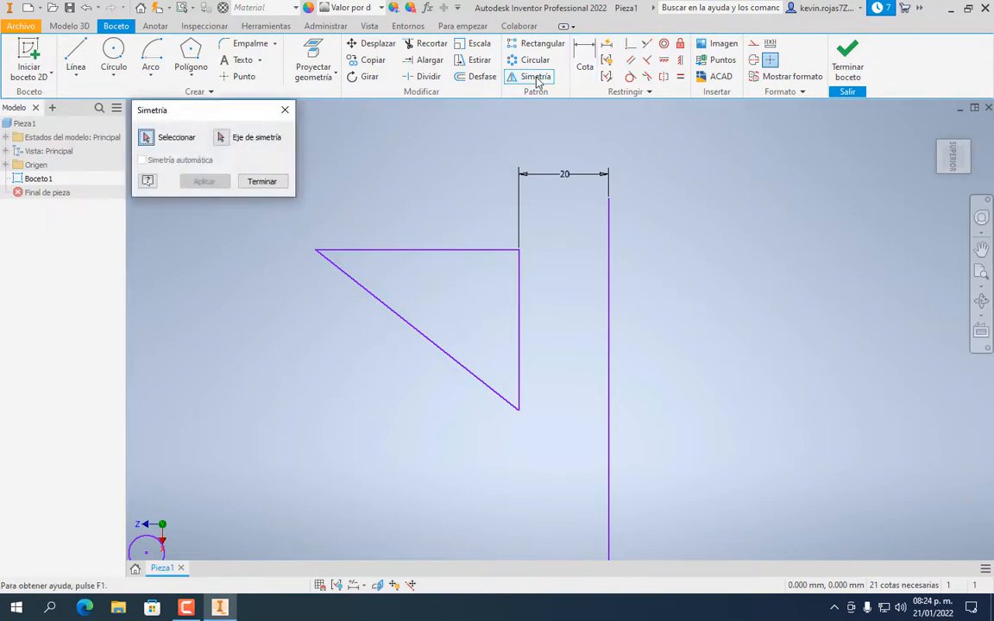
{"action": "left_click", "coordinate": [417, 251]}
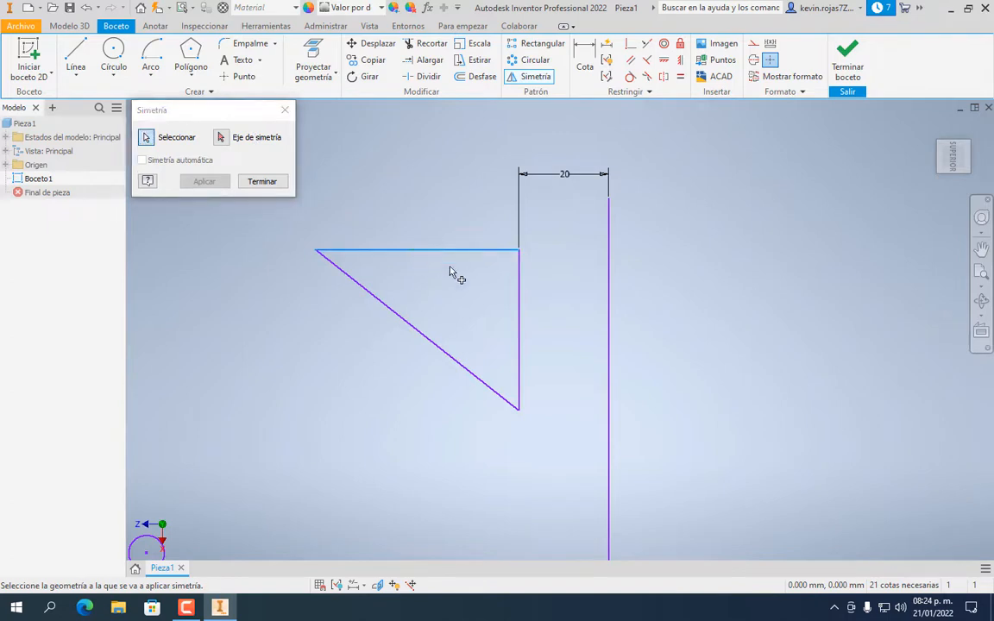
{"action": "left_click", "coordinate": [520, 297]}
{"action": "left_click", "coordinate": [449, 353]}
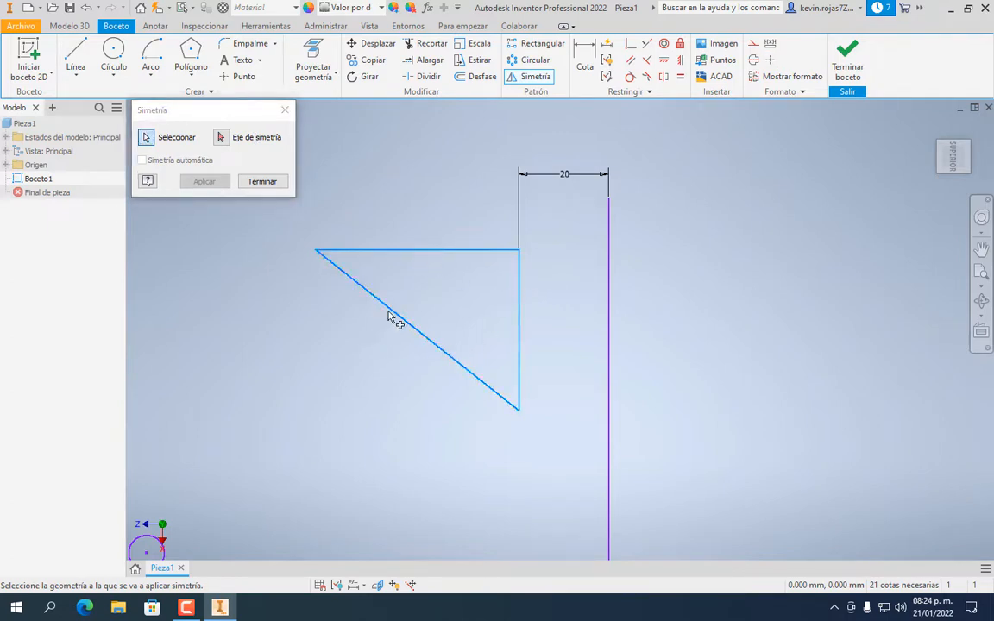
{"action": "left_click", "coordinate": [221, 138]}
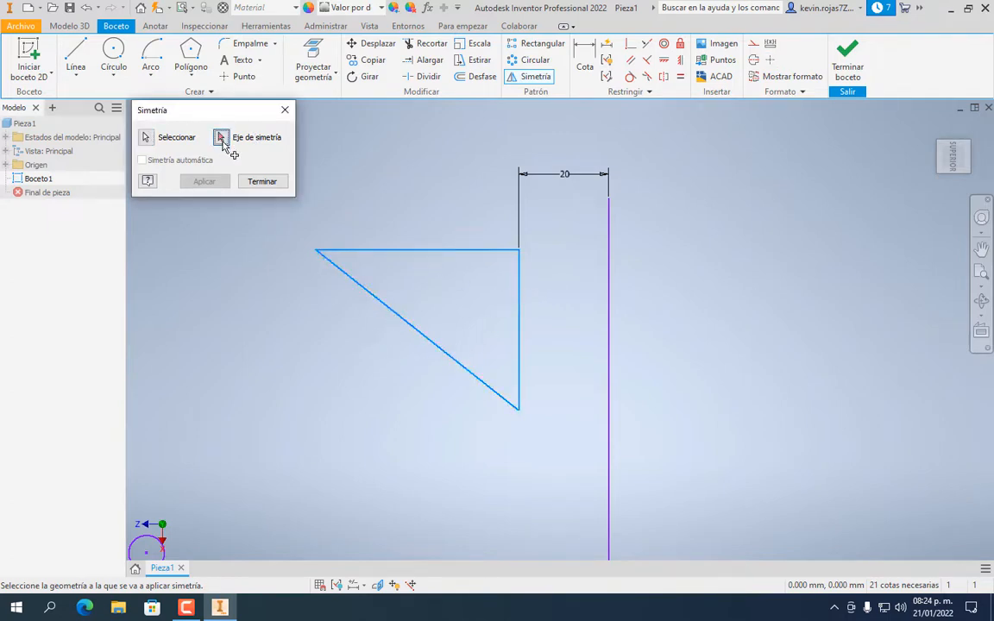
{"action": "left_click", "coordinate": [609, 291]}
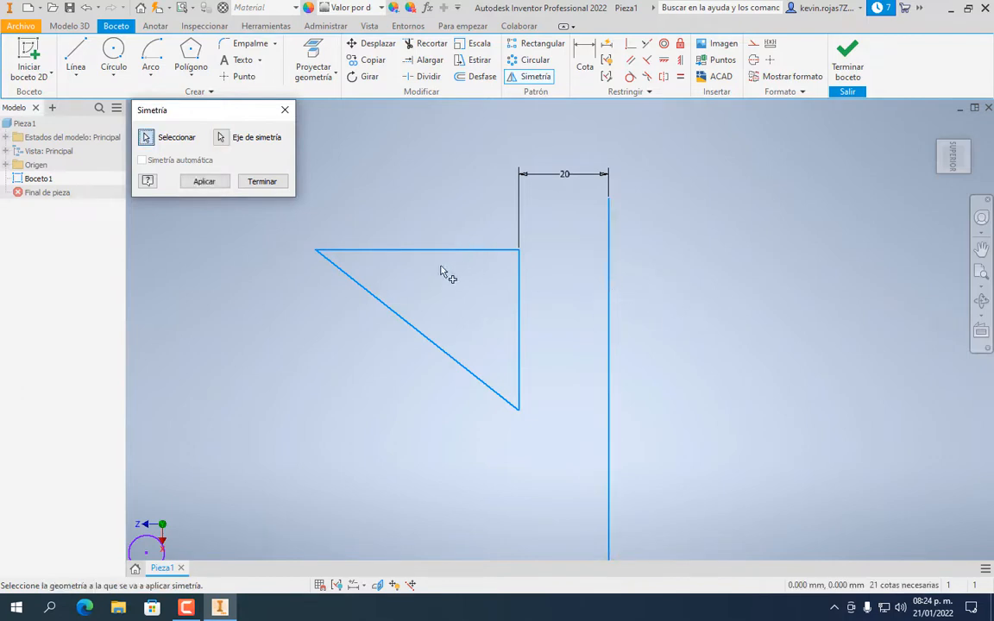
{"action": "left_click", "coordinate": [210, 184]}
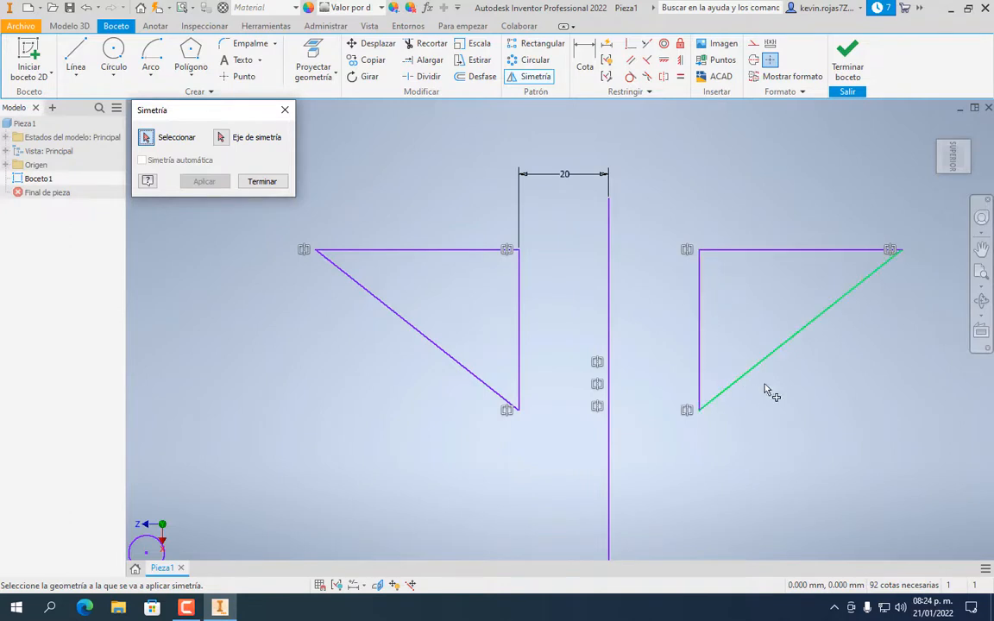
{"action": "left_click", "coordinate": [262, 181]}
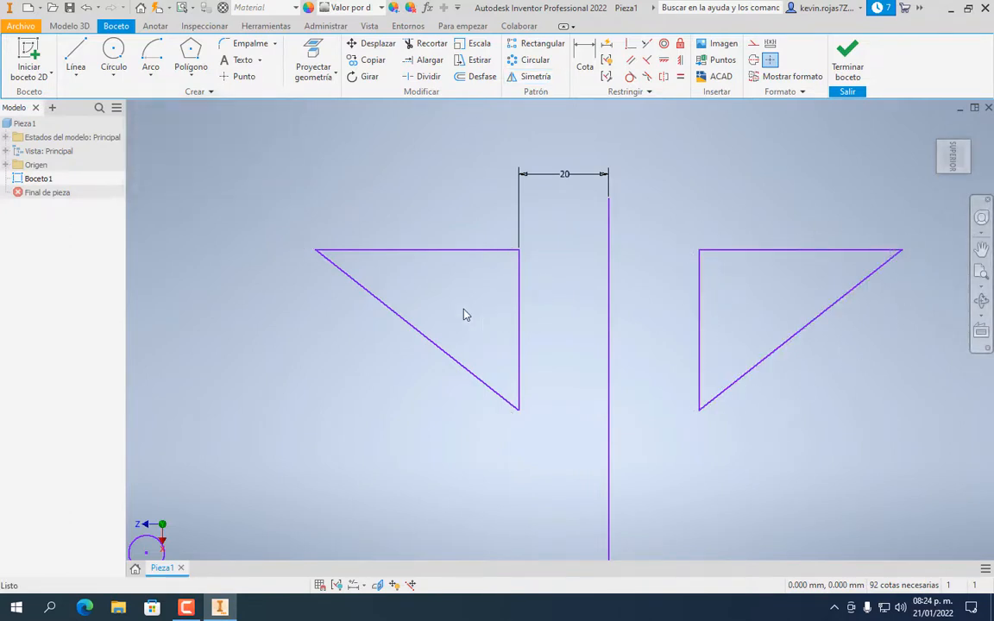
{"action": "scroll", "coordinate": [783, 291], "scroll_direction": "up", "scroll_amount": 2}
Add a driven (20) dimension between the vertical line and the mirrored triangle's vertical edge
{"action": "scroll", "coordinate": [770, 321], "scroll_direction": "down", "scroll_amount": 5}
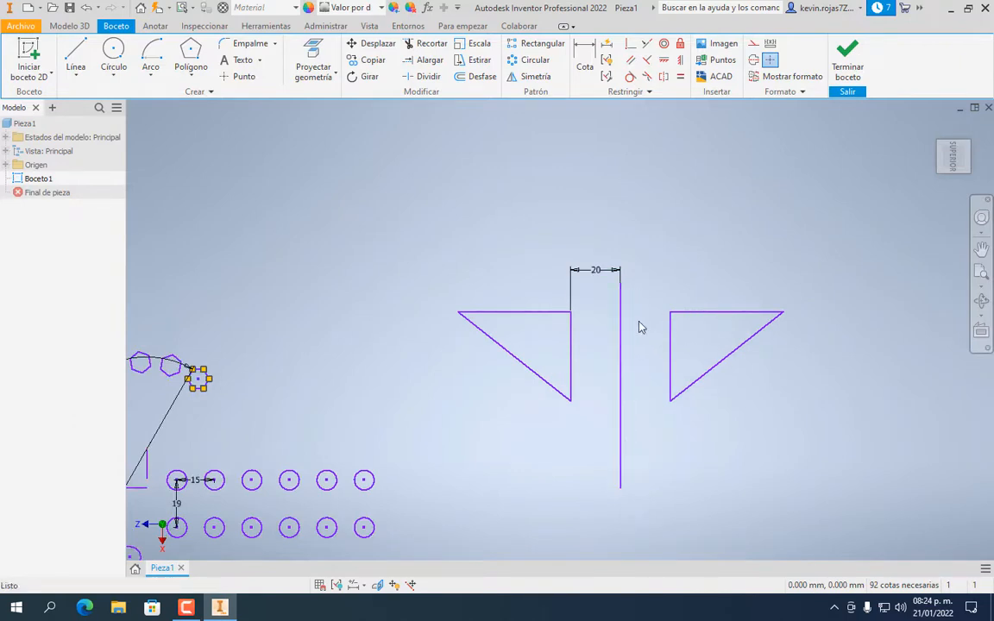
{"action": "key", "text": "d"}
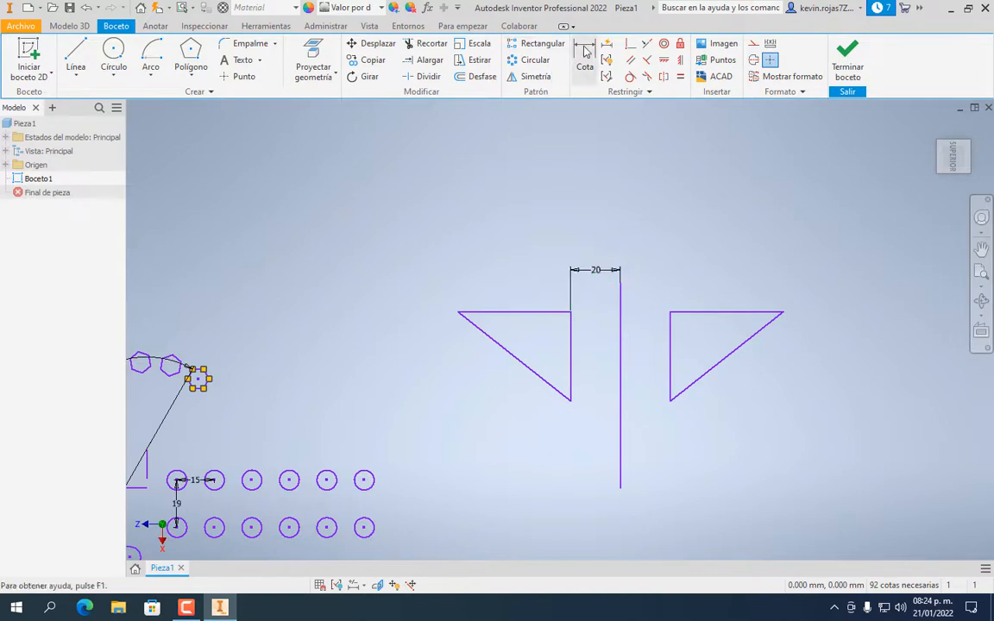
{"action": "left_click", "coordinate": [618, 298]}
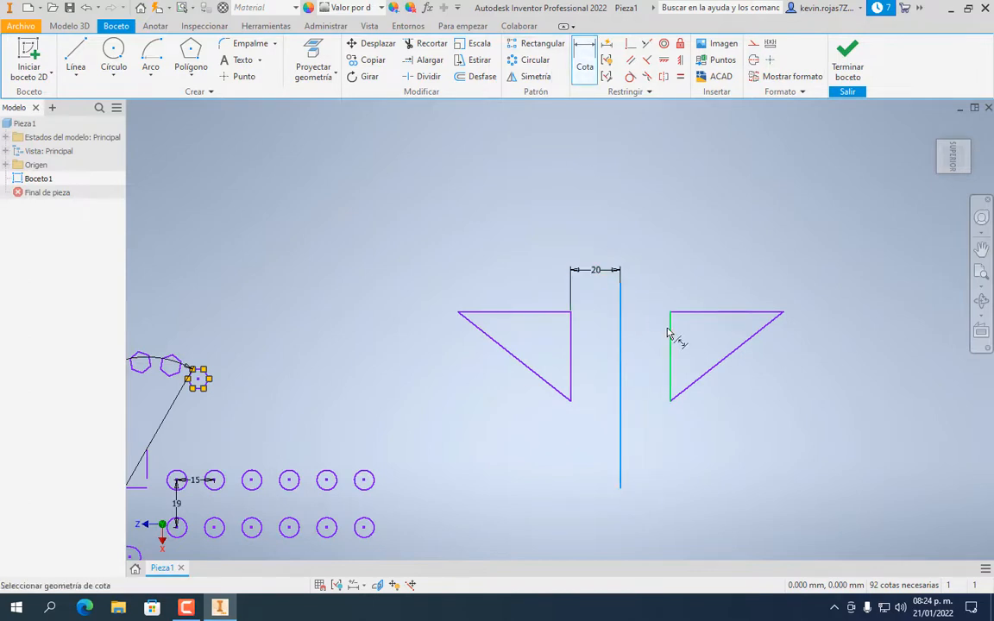
{"action": "left_click", "coordinate": [672, 333]}
{"action": "left_click", "coordinate": [650, 276]}
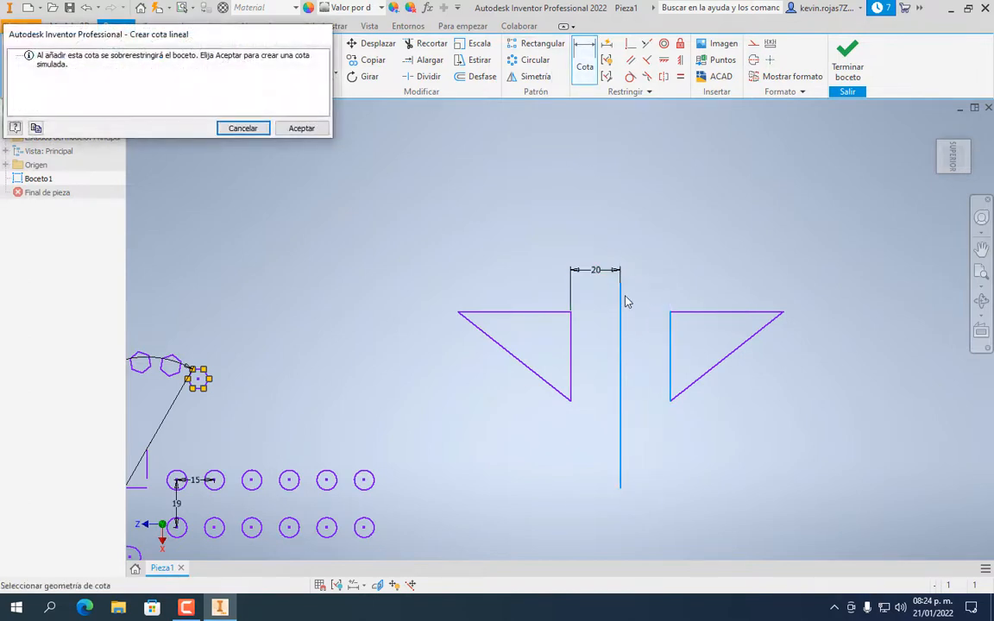
{"action": "left_click", "coordinate": [301, 127]}
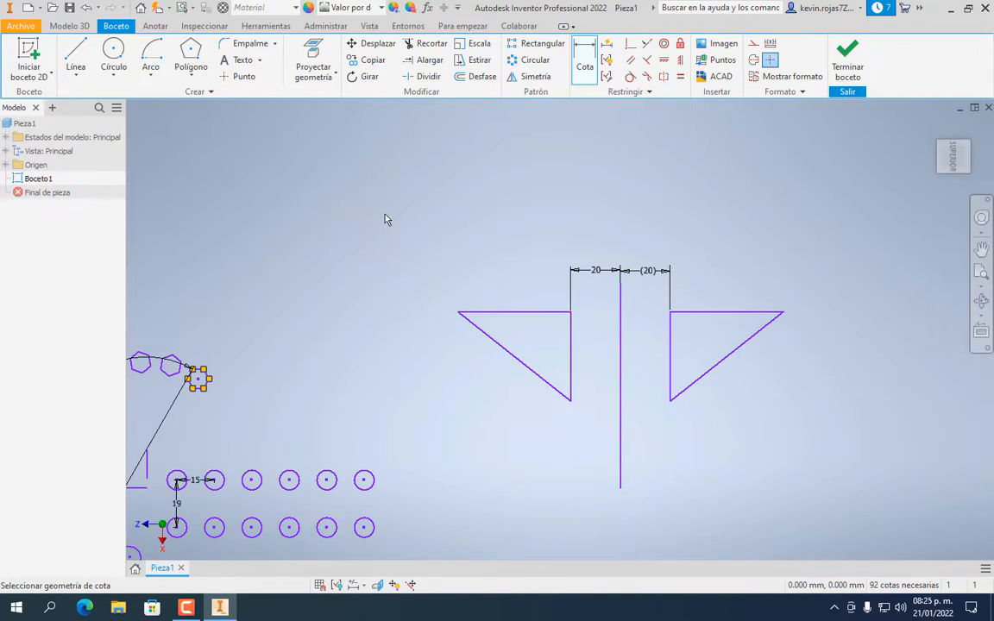
{"action": "scroll", "coordinate": [411, 204], "scroll_direction": "down", "scroll_amount": 3}
{"action": "scroll", "coordinate": [411, 204], "scroll_direction": "up", "scroll_amount": 6}
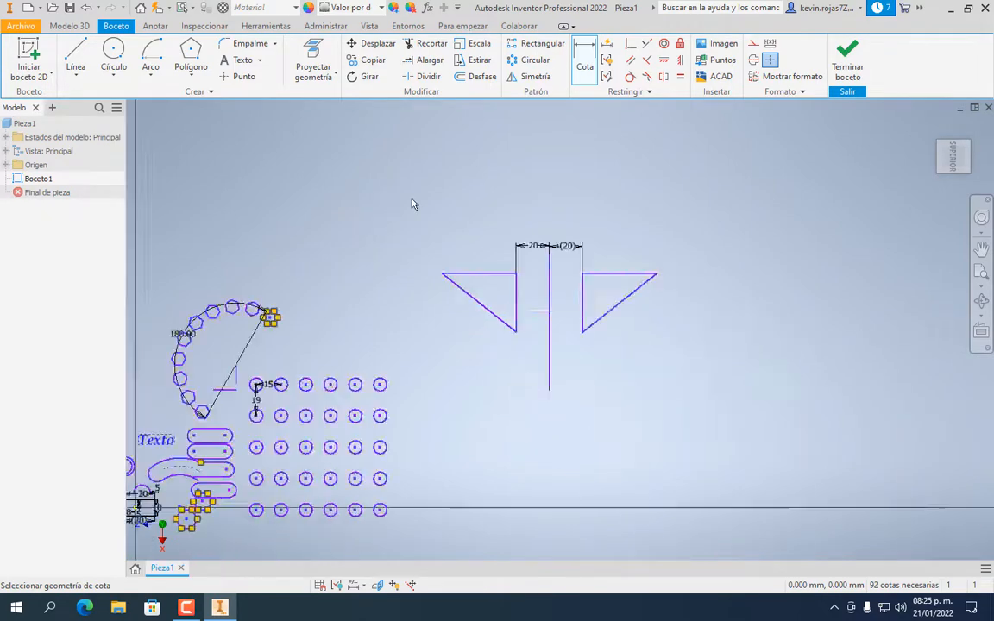
{"action": "scroll", "coordinate": [380, 291], "scroll_direction": "down", "scroll_amount": 3}
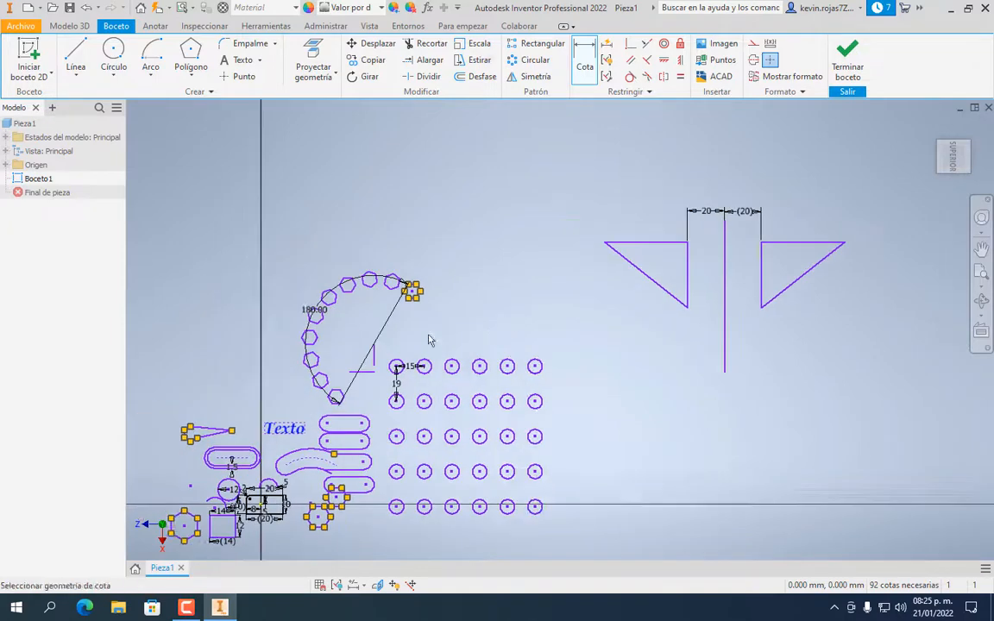
{"action": "middle_click_drag", "start_coordinate": [471, 256], "coordinate": [493, 227]}
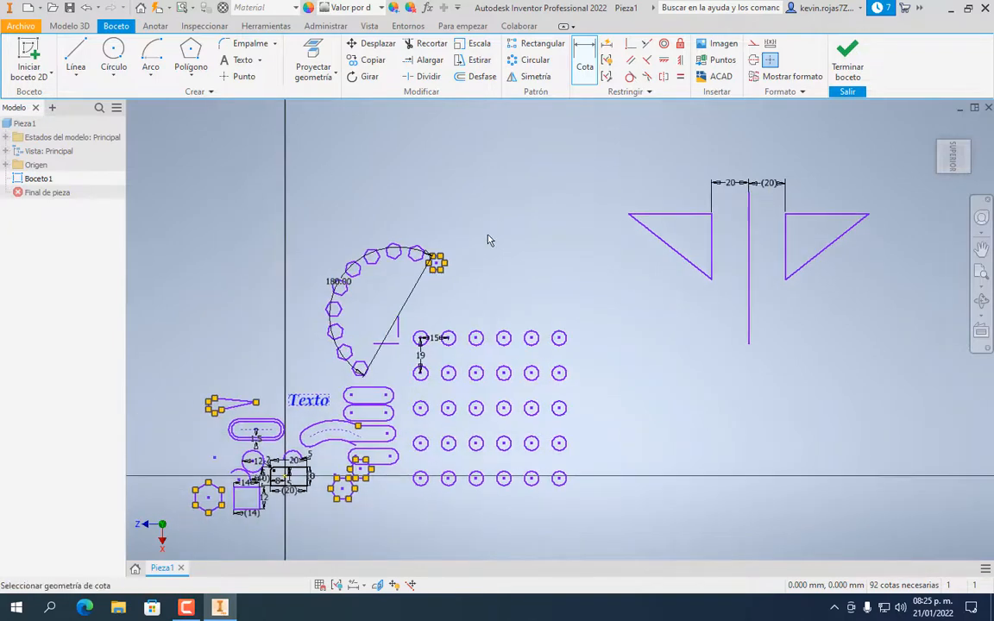